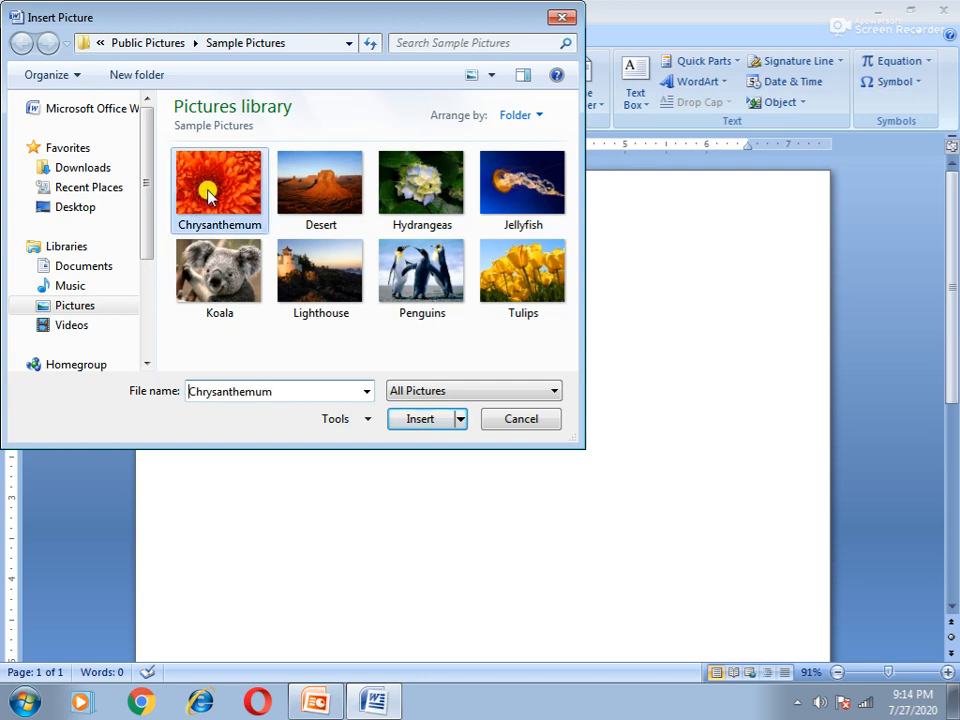
- Insert the Chrysanthemum sample picture, scaled down to about 2.68 by 3.57 inches, and delete it
left_click(423, 420)
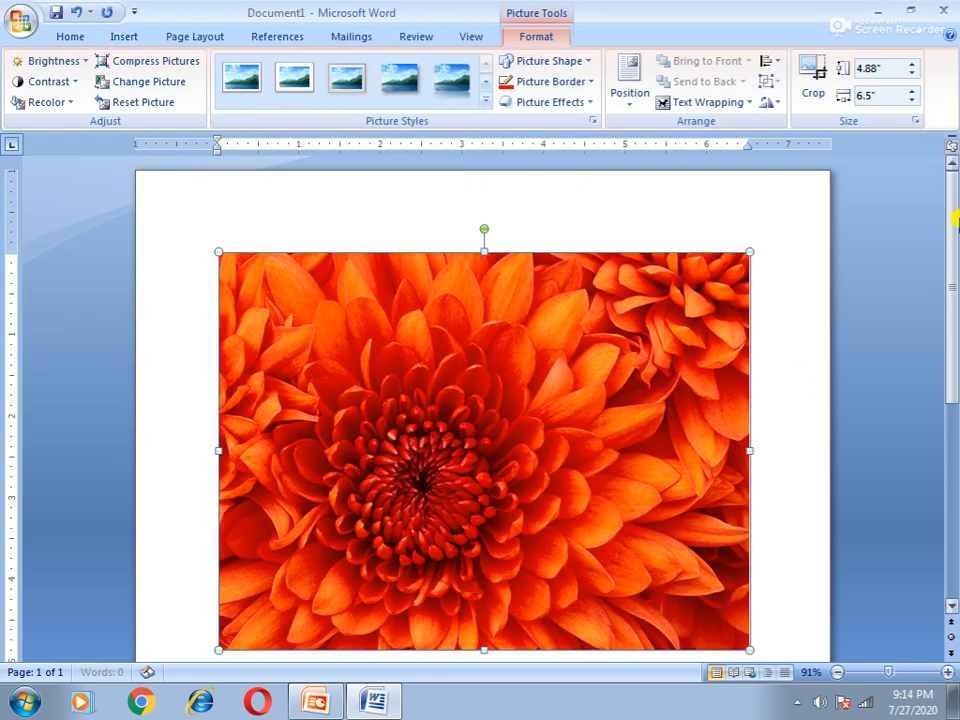
left_click_drag(749, 251, 493, 431)
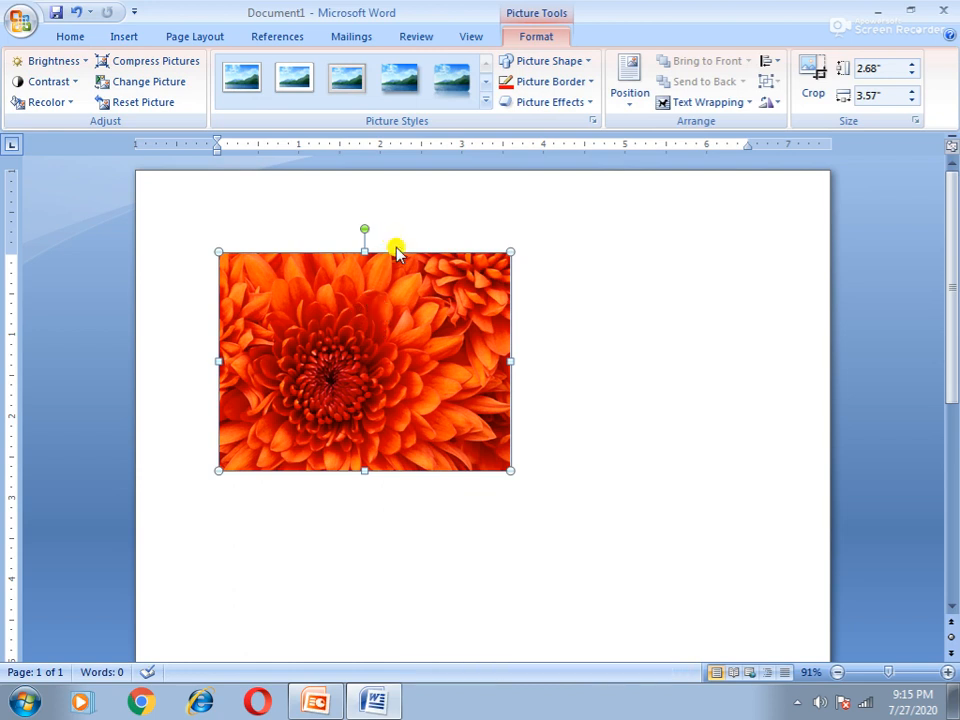
key("Delete")
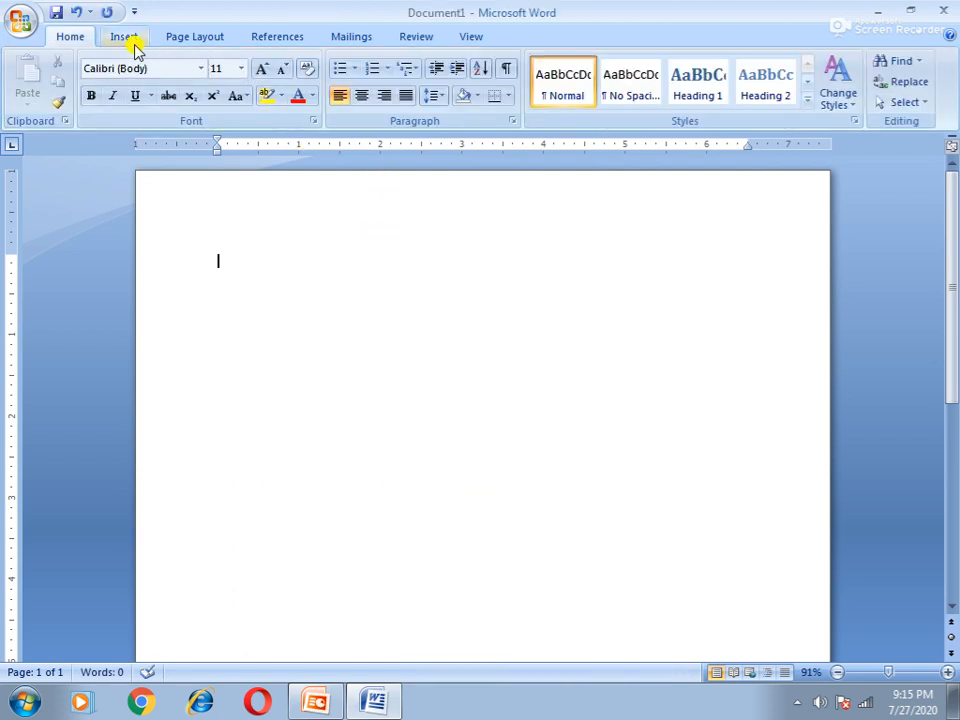
- Insert the Tulips sample picture and shrink it proportionally to about 3.39 by 4.52 inches
left_click(128, 40)
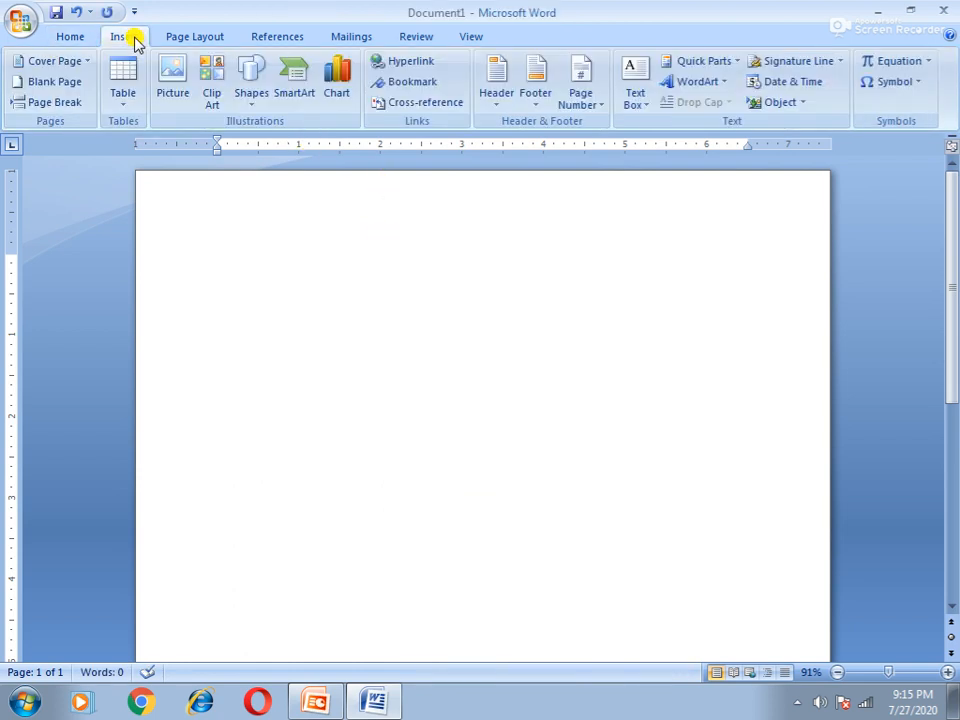
left_click(185, 76)
left_click(522, 272)
left_click(410, 420)
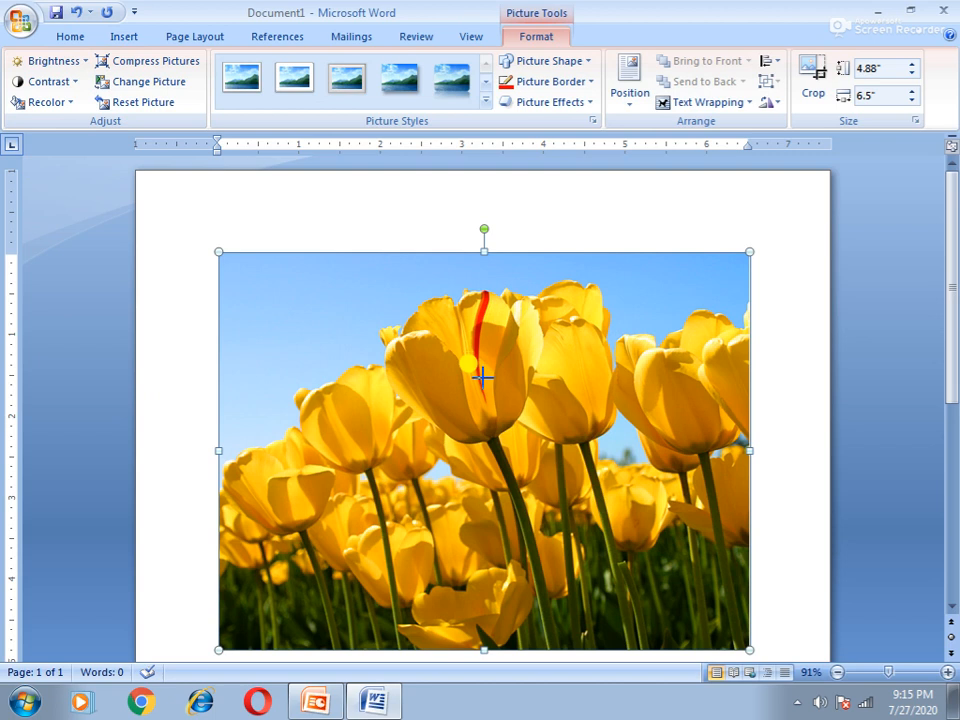
left_click_drag(481, 376, 485, 374)
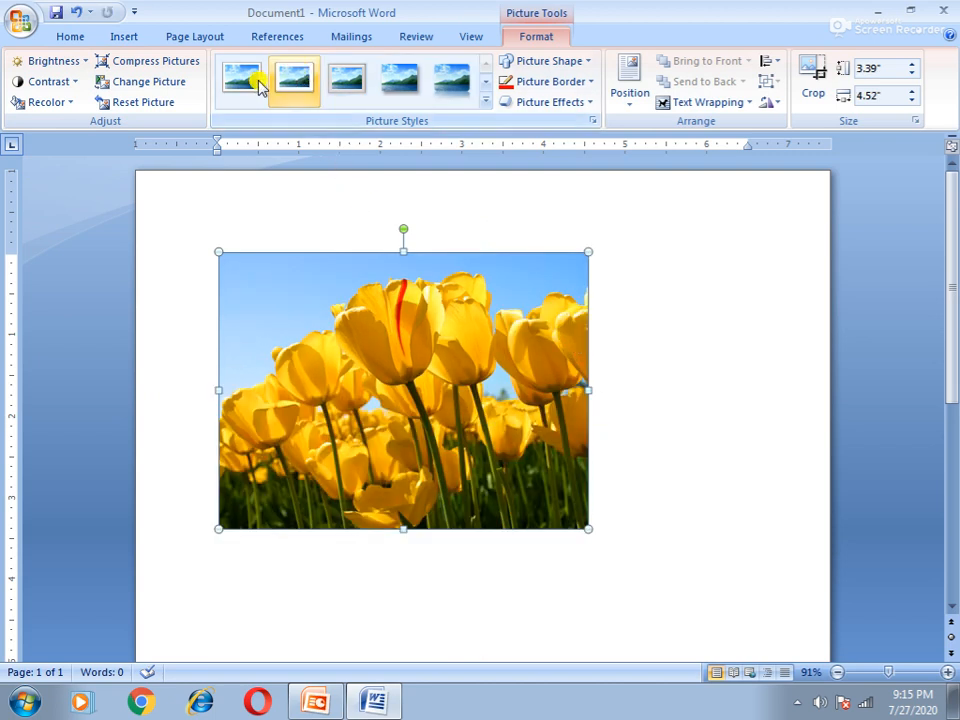
- Raise the tulip picture's brightness to +40 % and undo the change
left_click(134, 38)
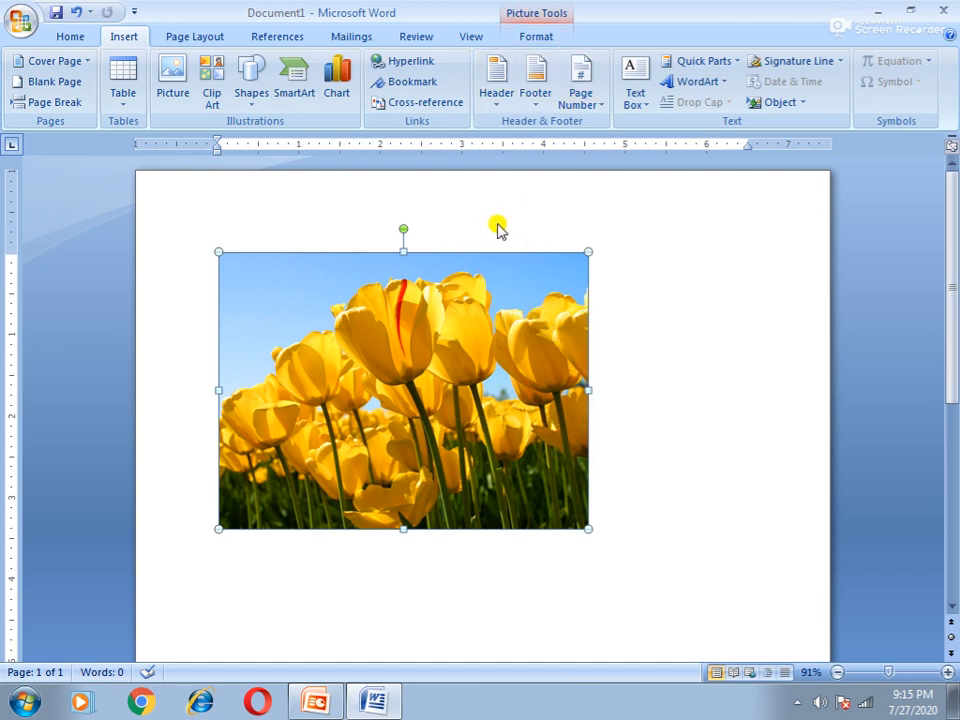
left_click(661, 244)
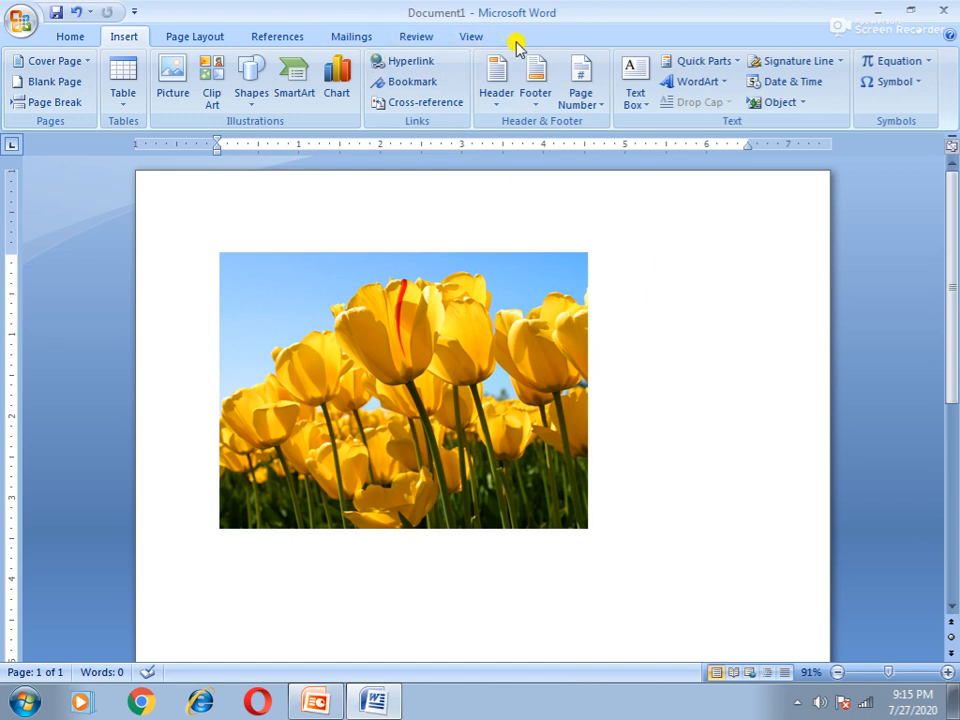
left_click(435, 396)
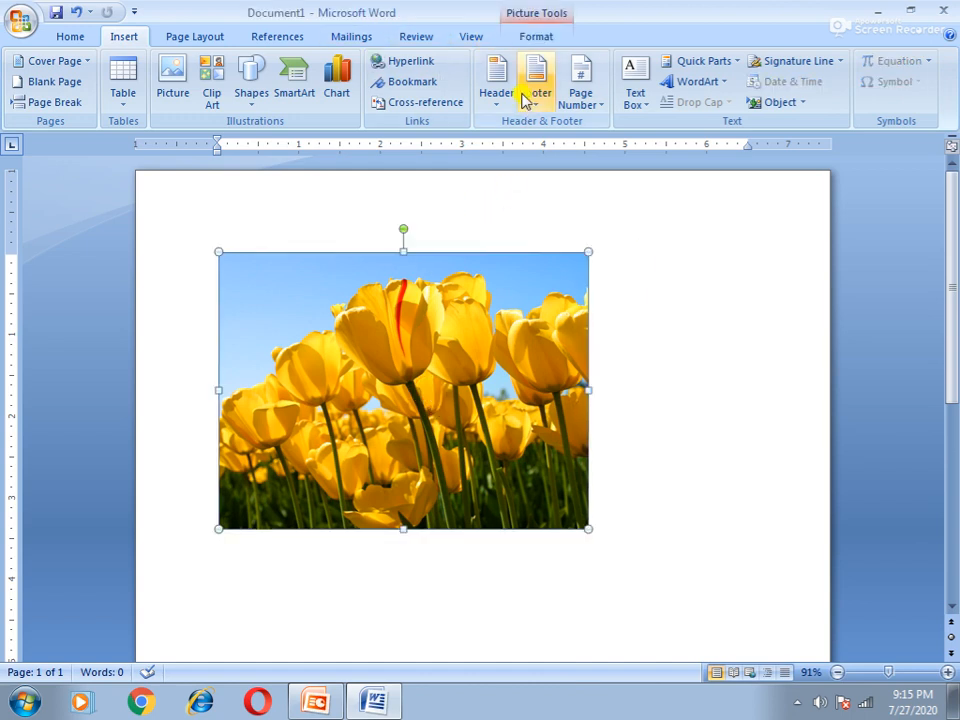
left_click(537, 37)
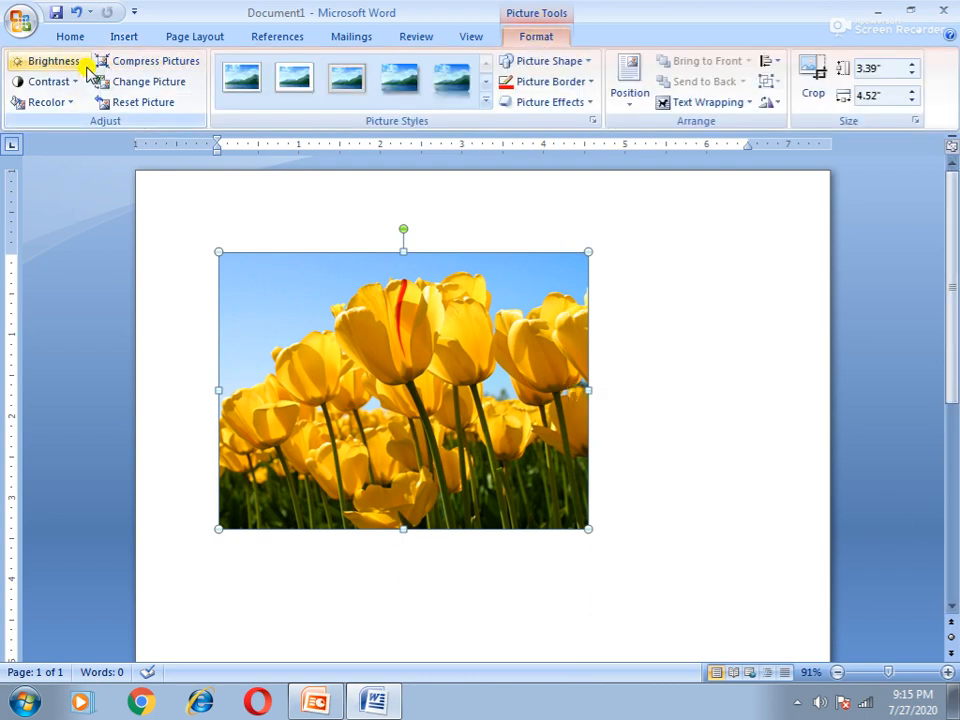
left_click(52, 61)
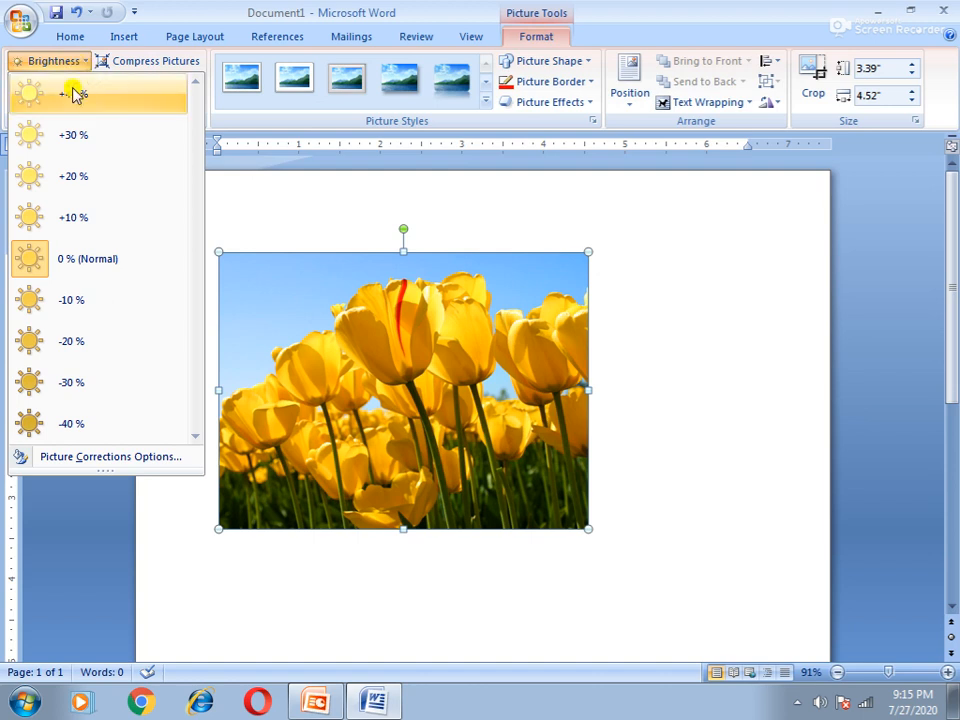
left_click(72, 98)
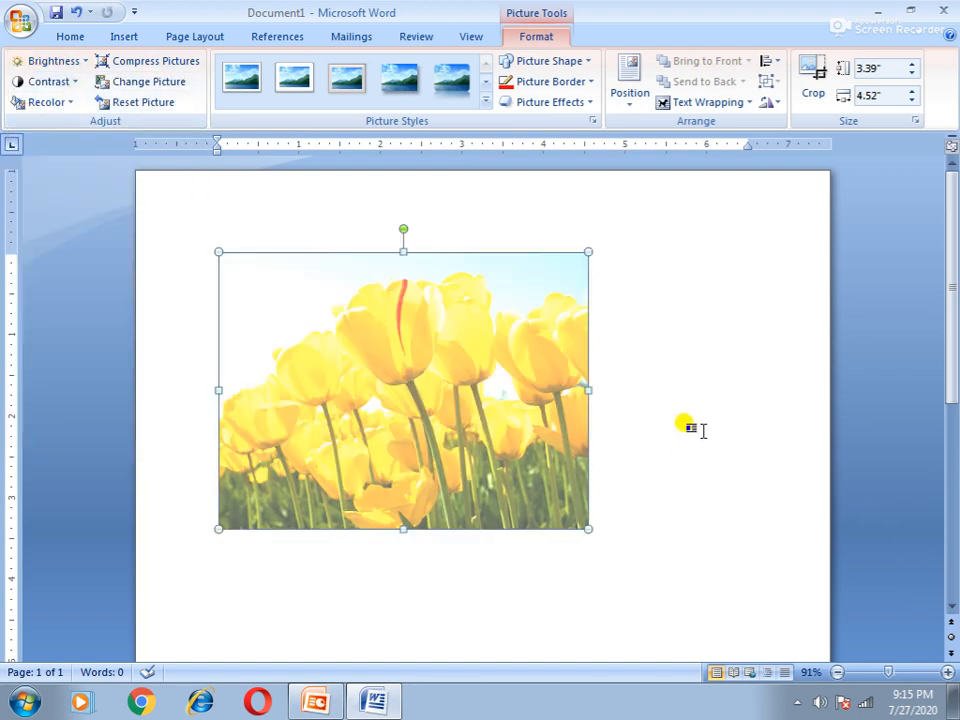
left_click(686, 384)
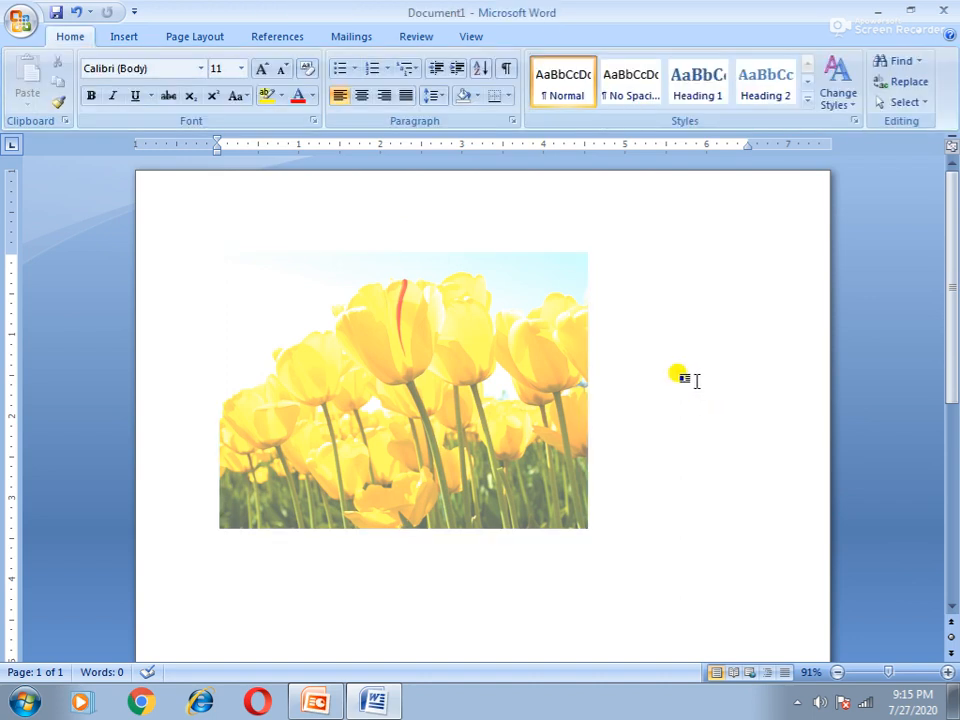
key("ctrl+z")
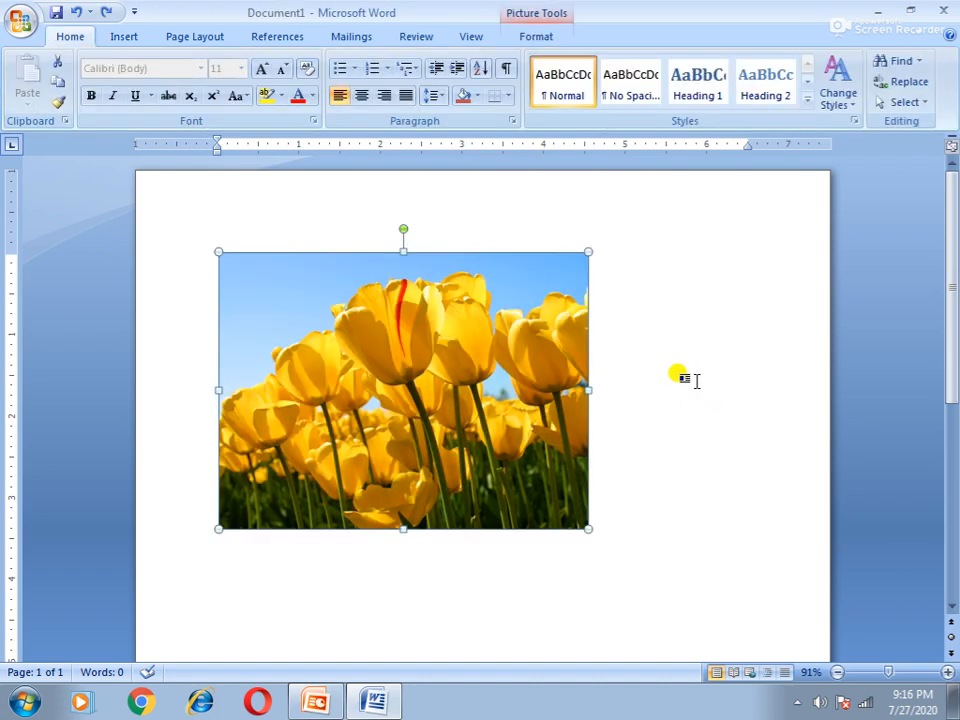
- Give the tulip picture a shadow with about 76 % transparency through the picture corrections options, and undo it
left_click(548, 37)
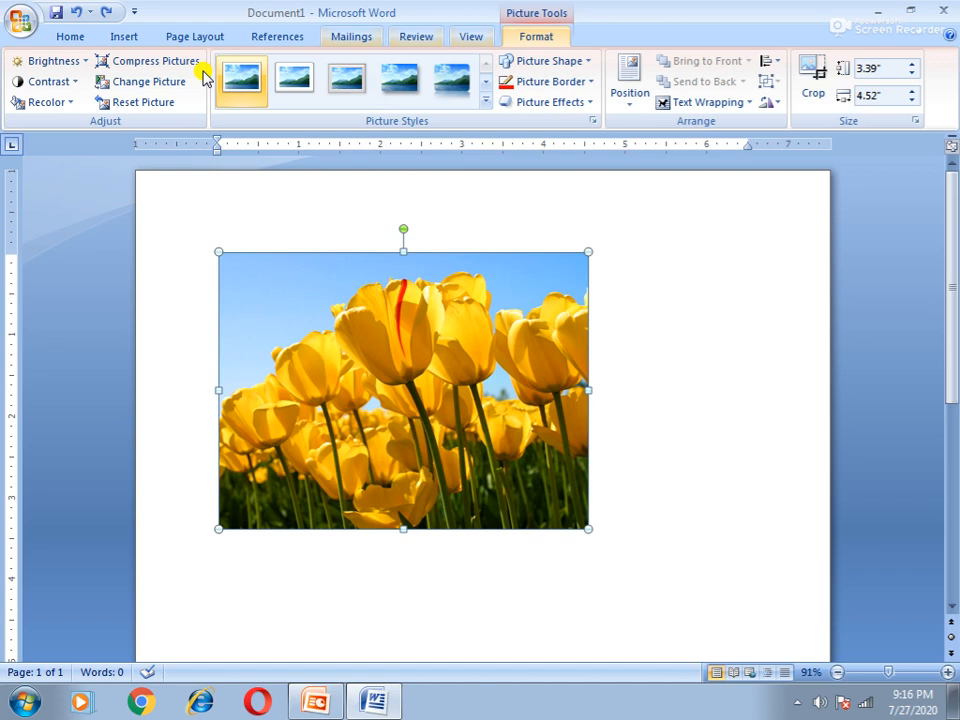
left_click(86, 62)
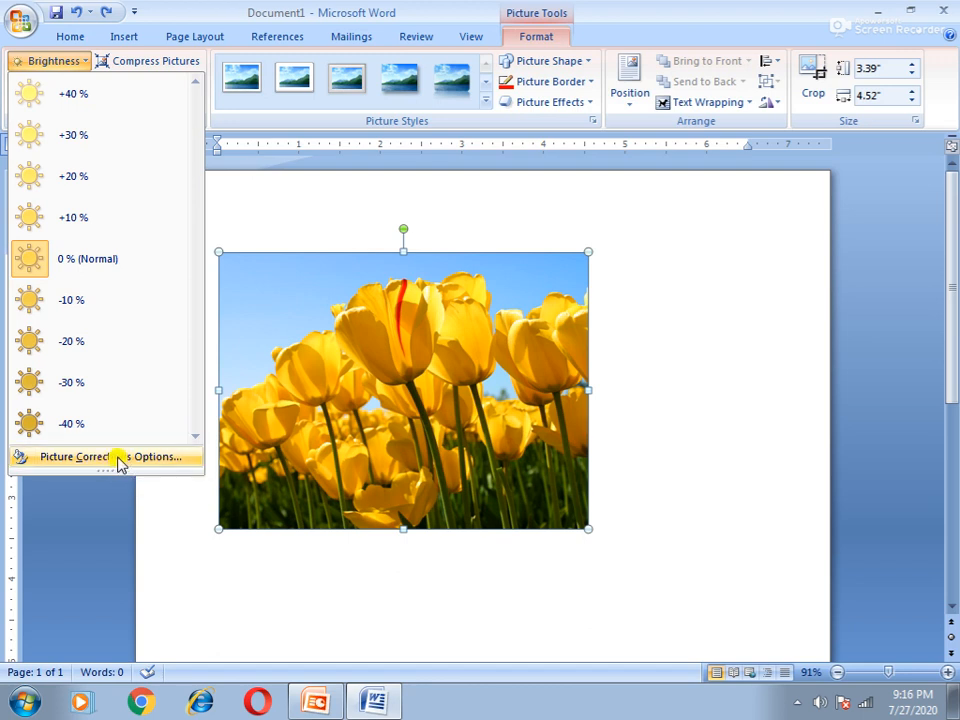
left_click(118, 457)
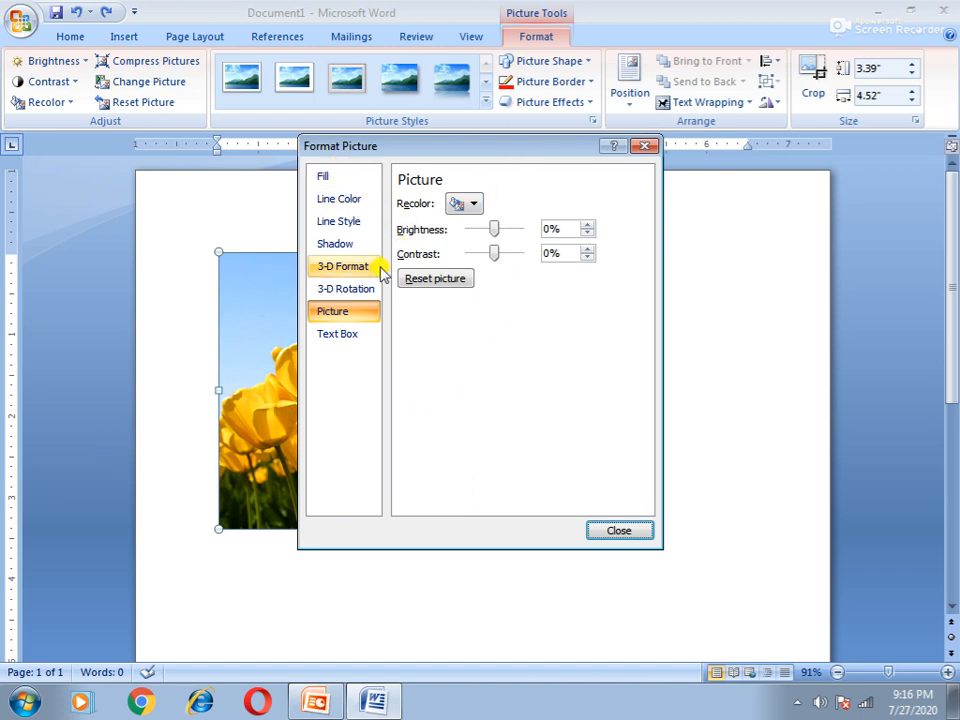
left_click(343, 203)
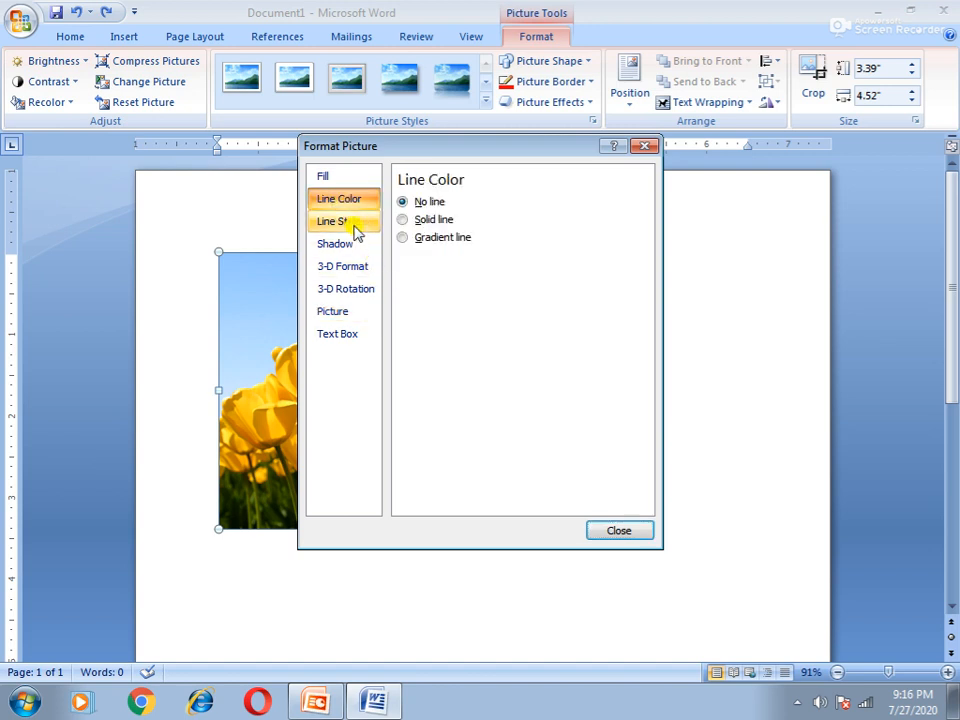
left_click(354, 227)
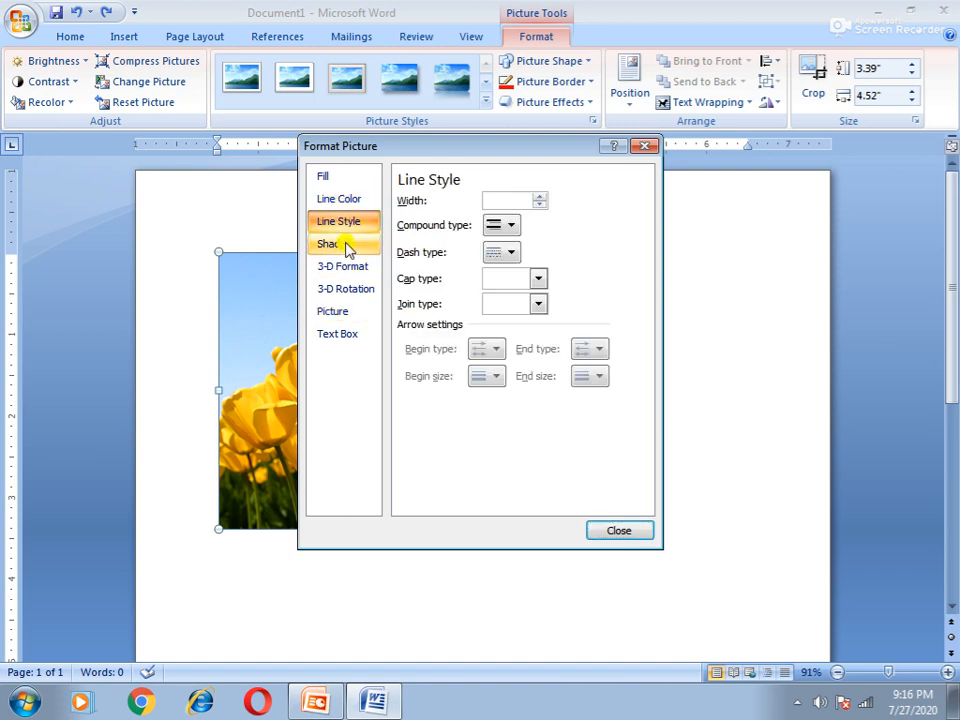
left_click(347, 249)
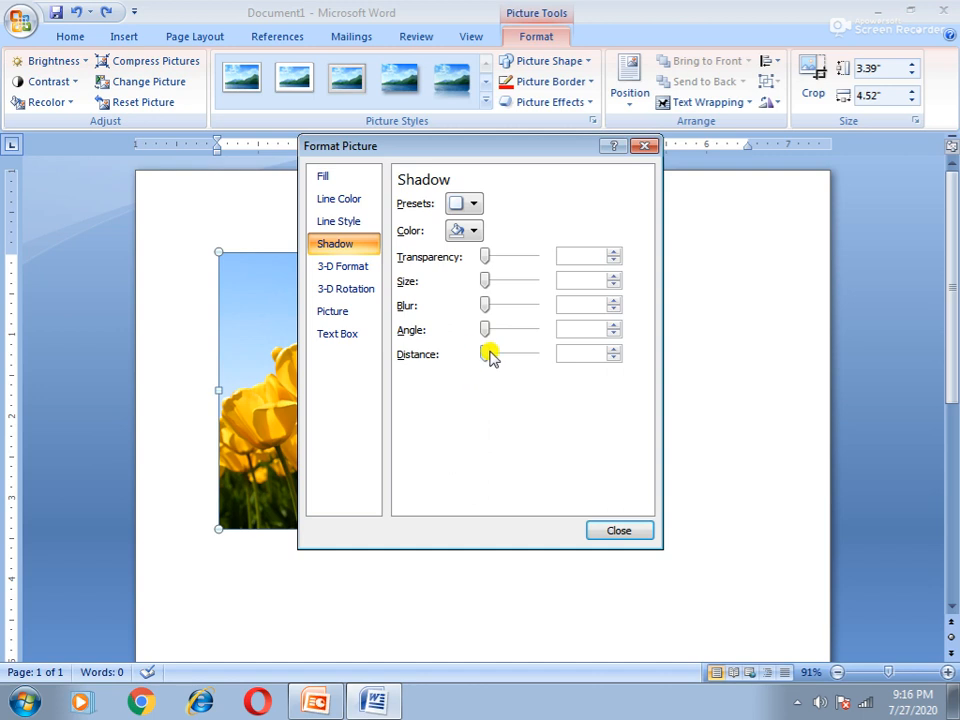
left_click(484, 256)
left_click_drag(484, 256, 538, 258)
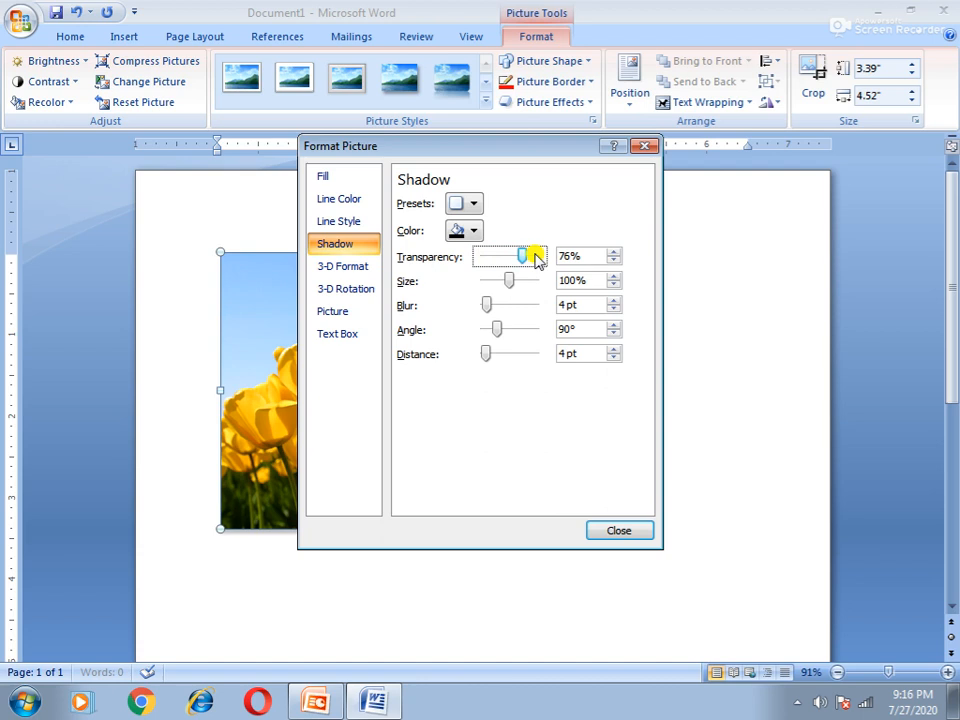
left_click(621, 532)
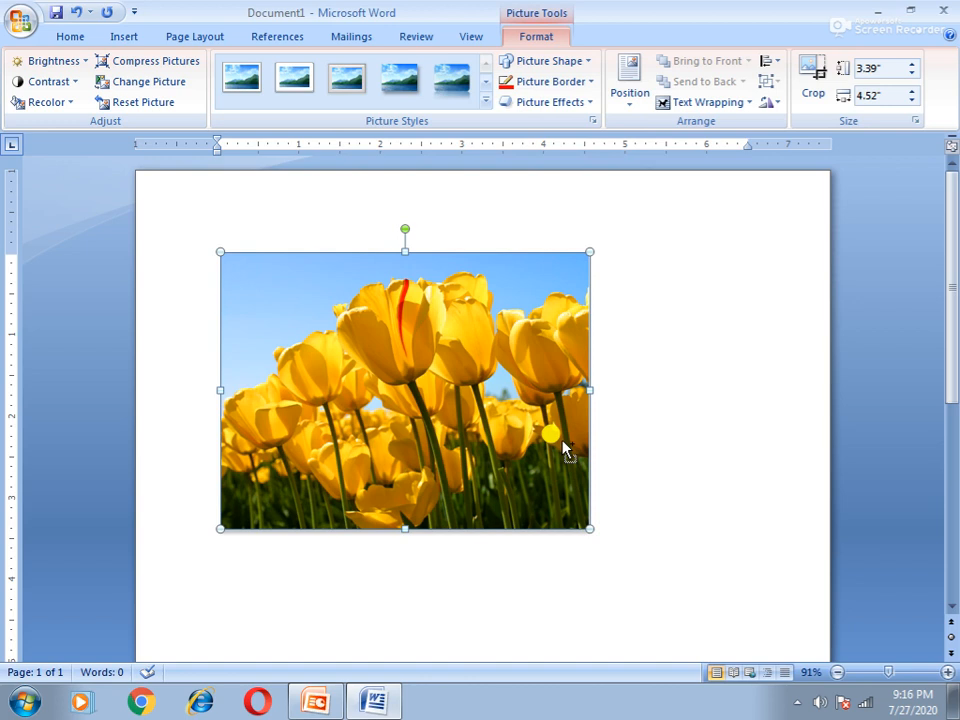
left_click(667, 330)
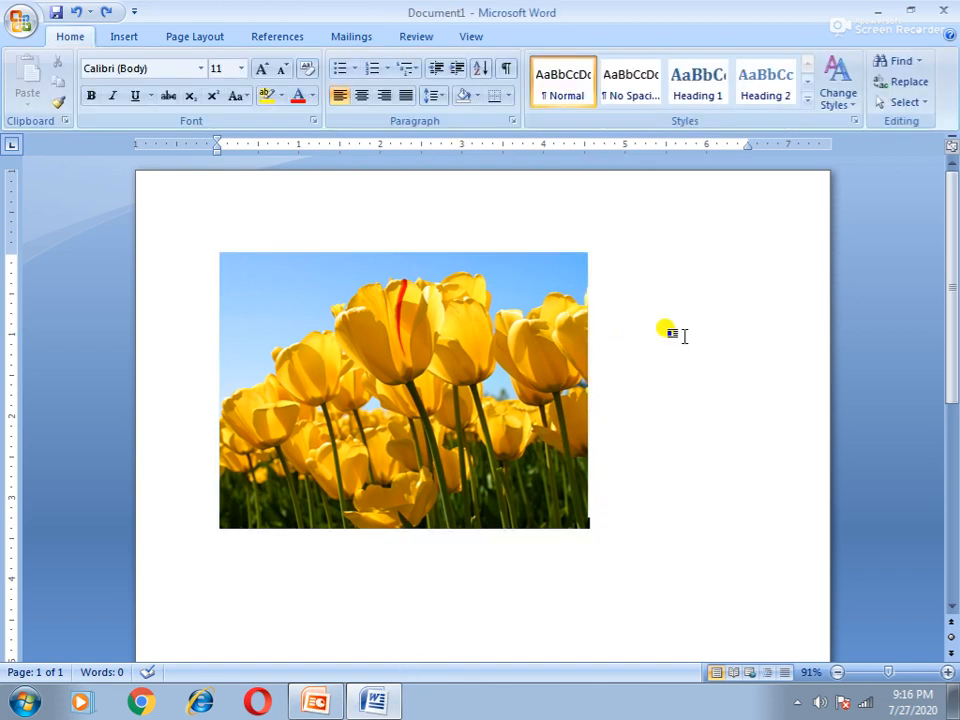
- Examine the contrast presets and the recolor variations, including the custom colors, available for the tulip picture
double_click(508, 368)
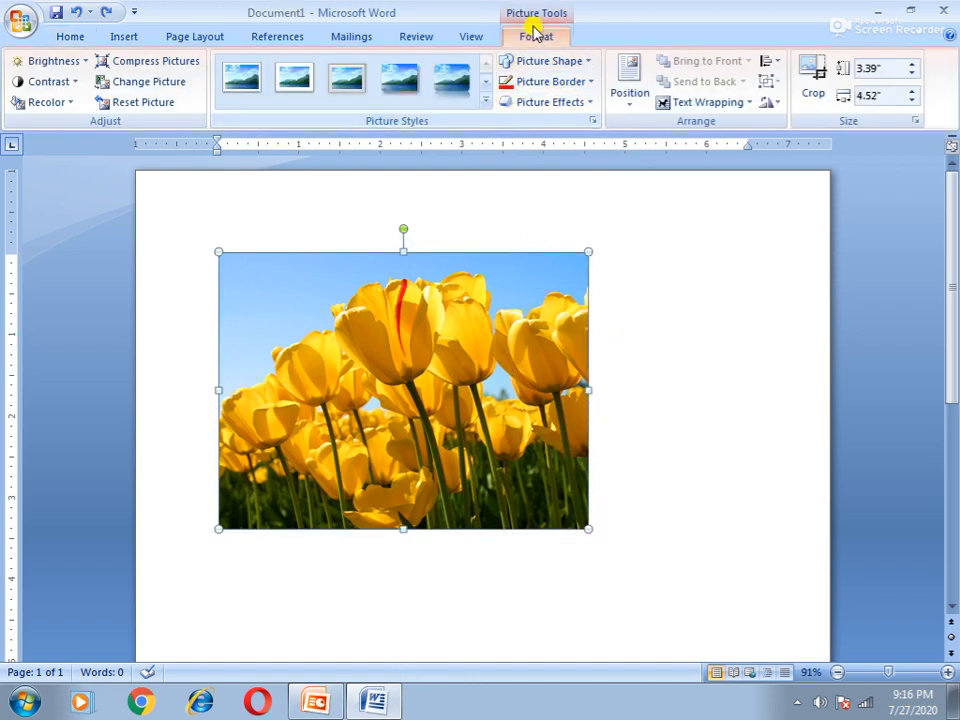
left_click(72, 82)
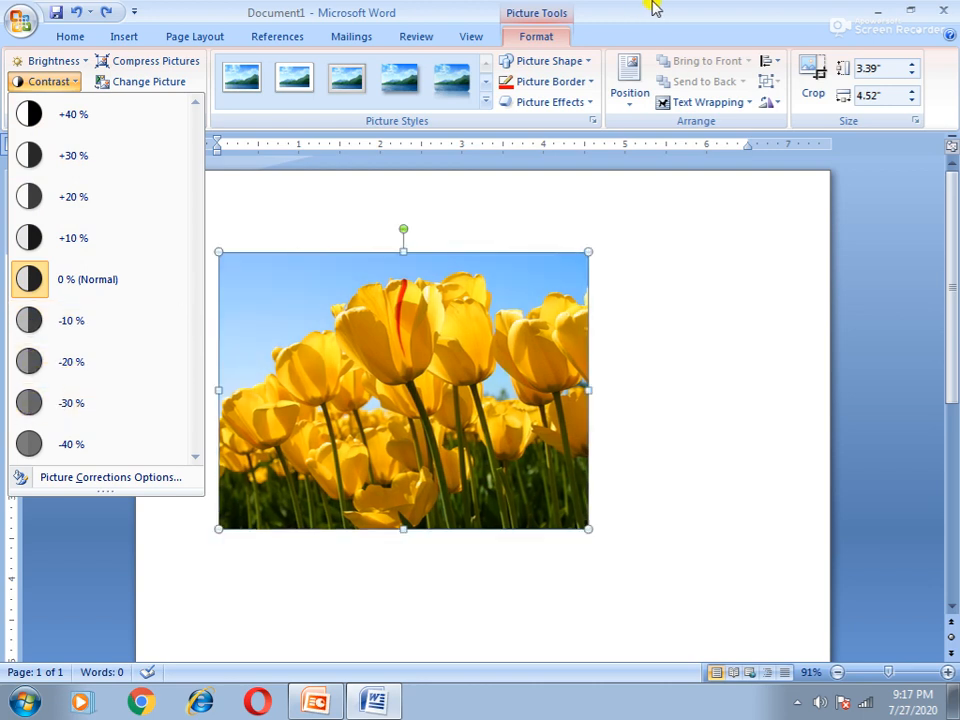
left_click(228, 203)
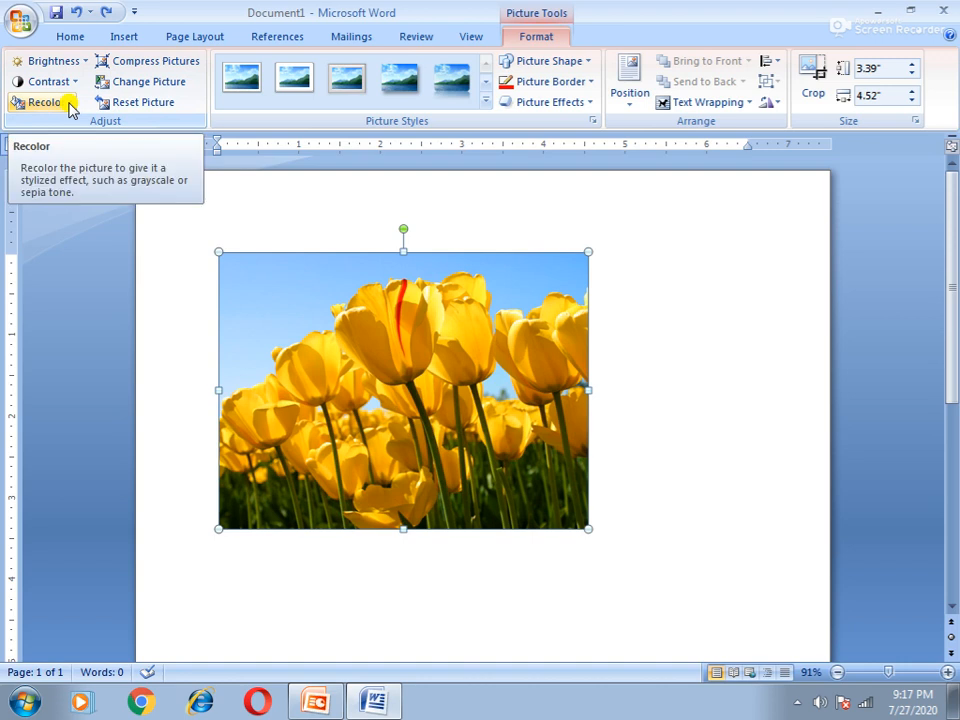
left_click(68, 104)
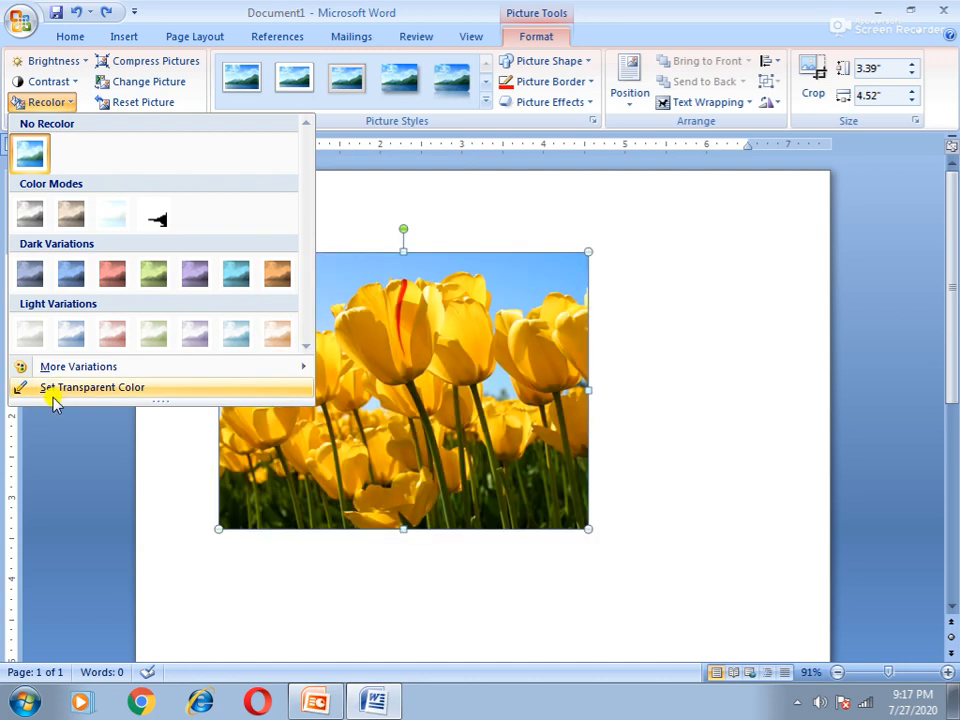
mouse_move(104, 366)
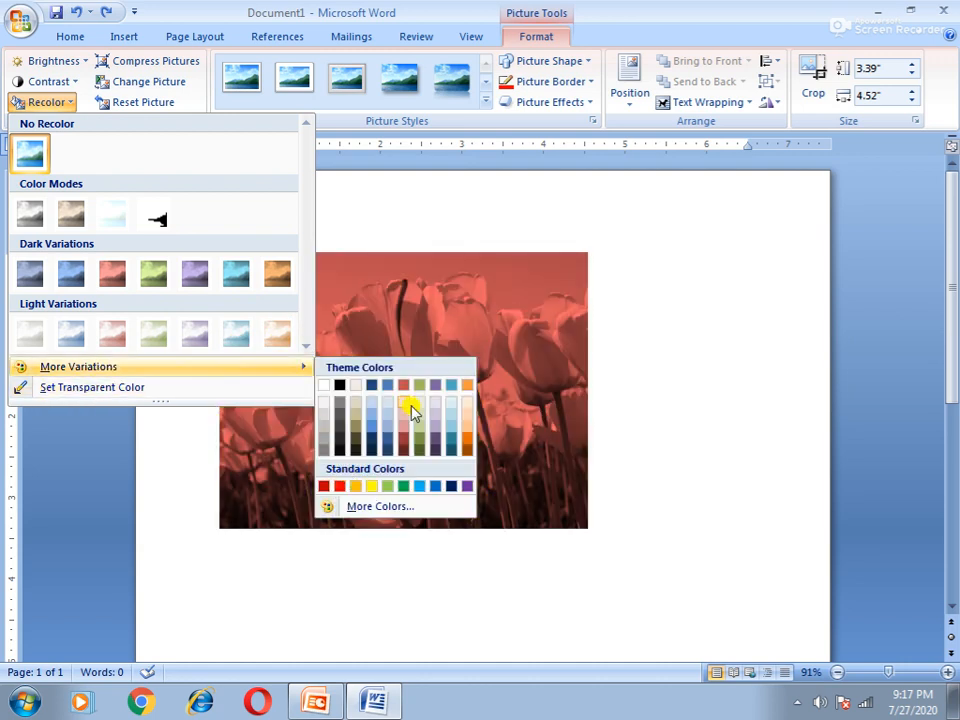
left_click(381, 507)
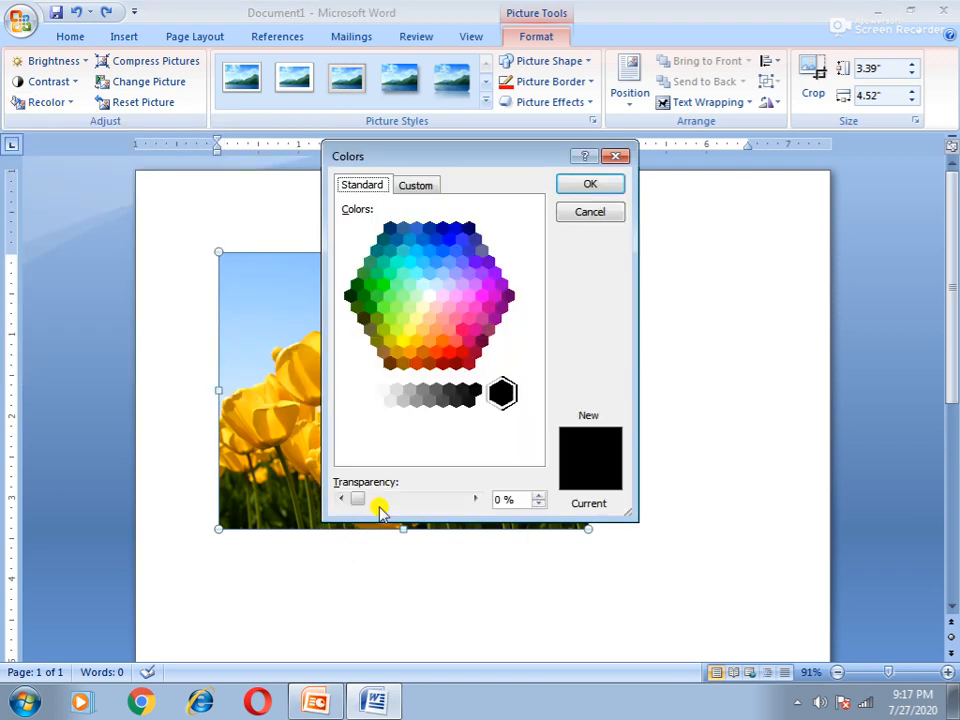
left_click(609, 157)
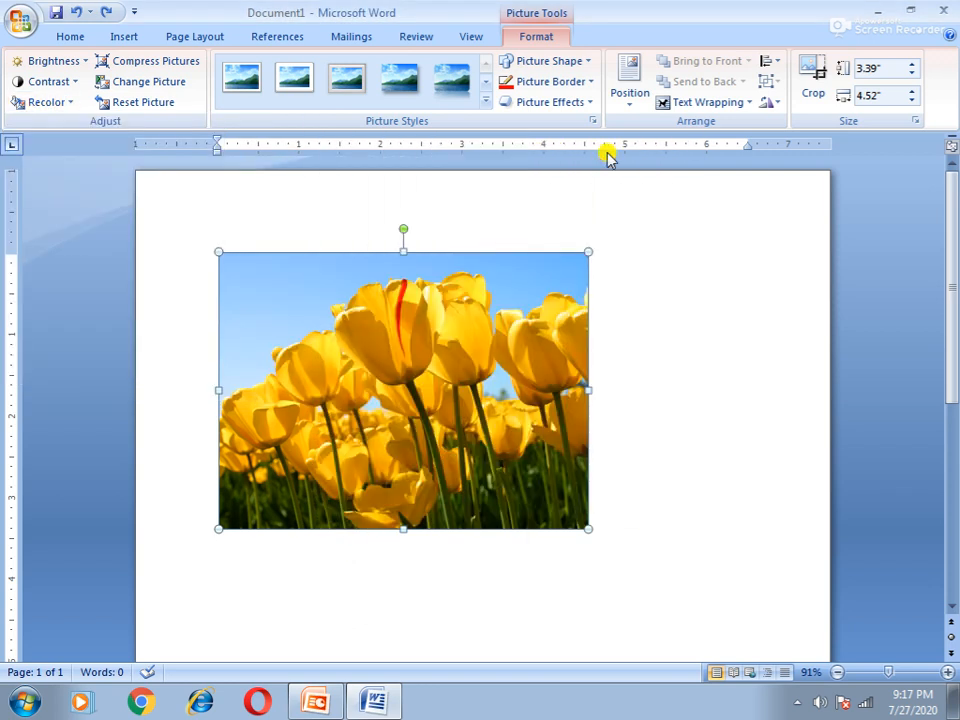
- Make the light blue sky color near the tulip picture's upper-left corner transparent
left_click(66, 103)
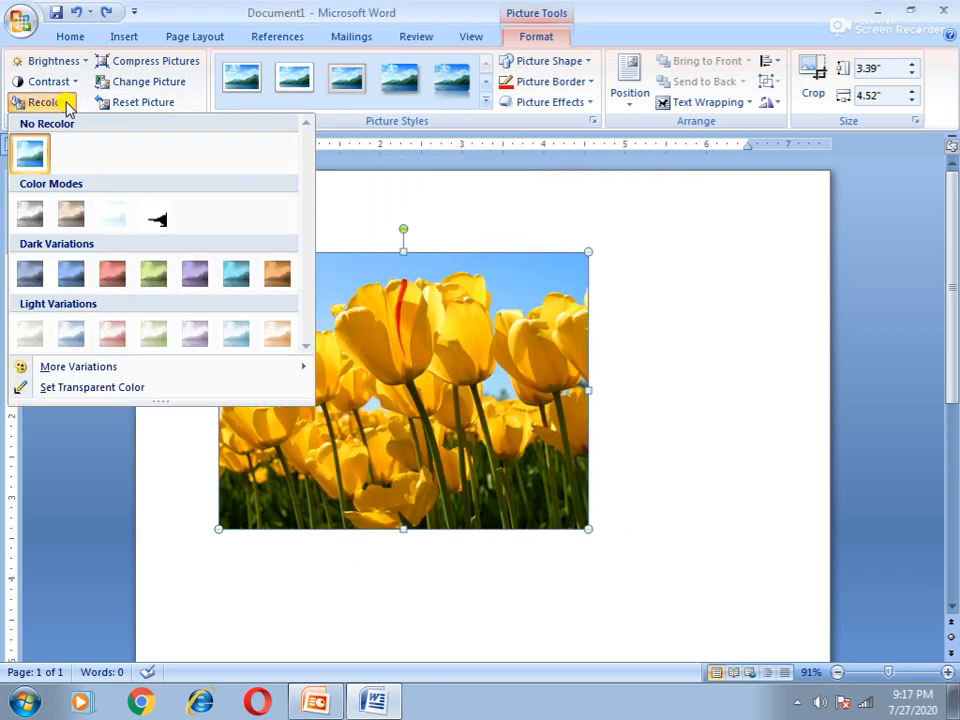
left_click(90, 390)
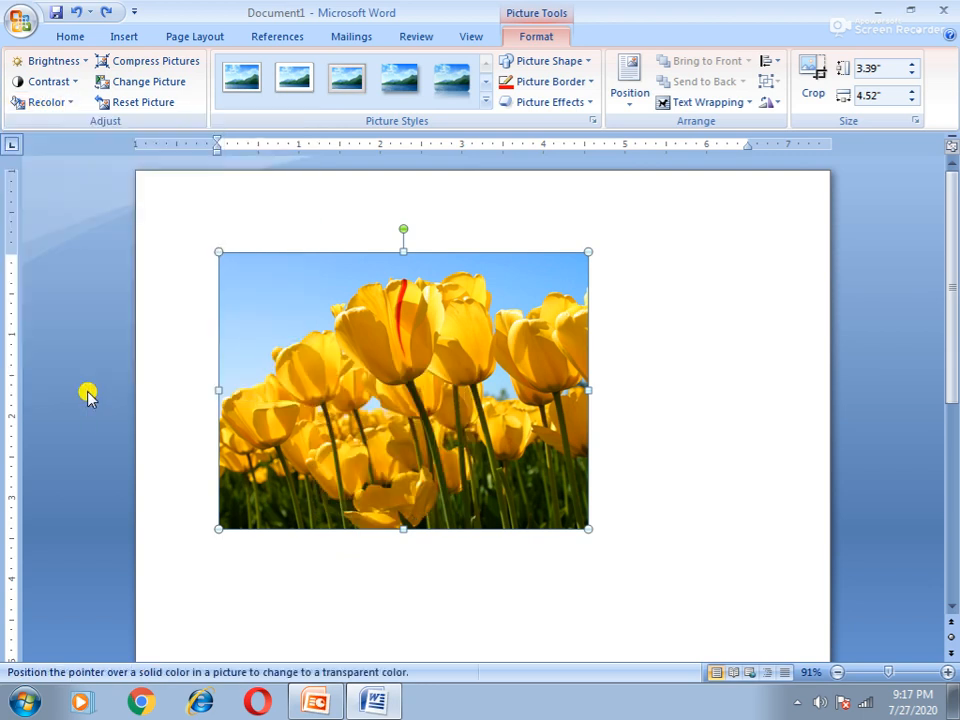
left_click(245, 301)
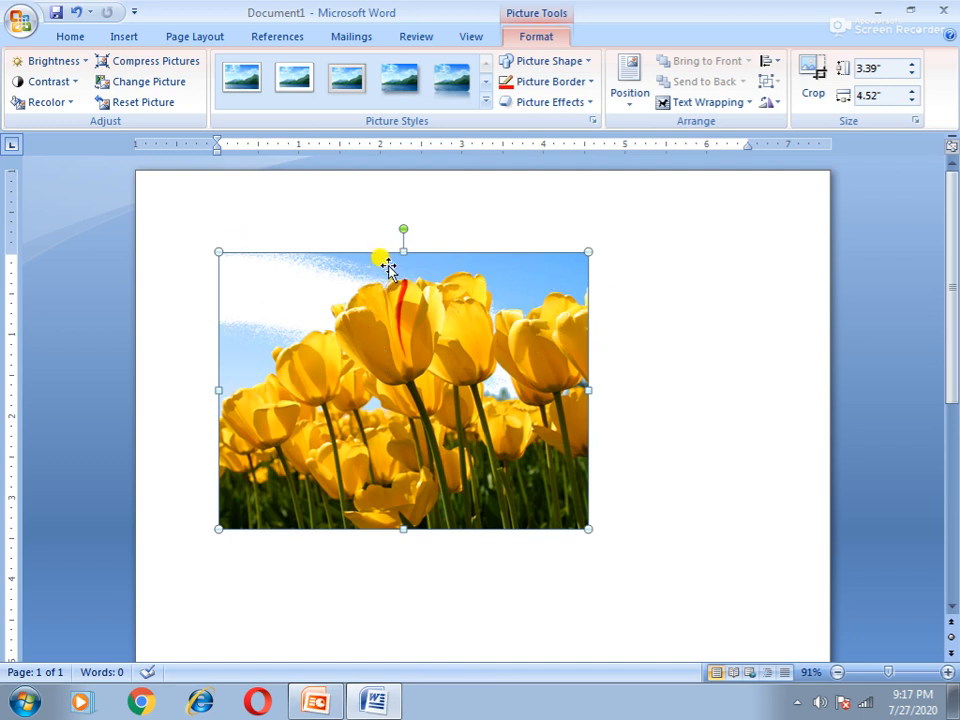
- Make the pale blue sky color near the tulip picture's left edge, above the tulips, transparent
left_click(70, 102)
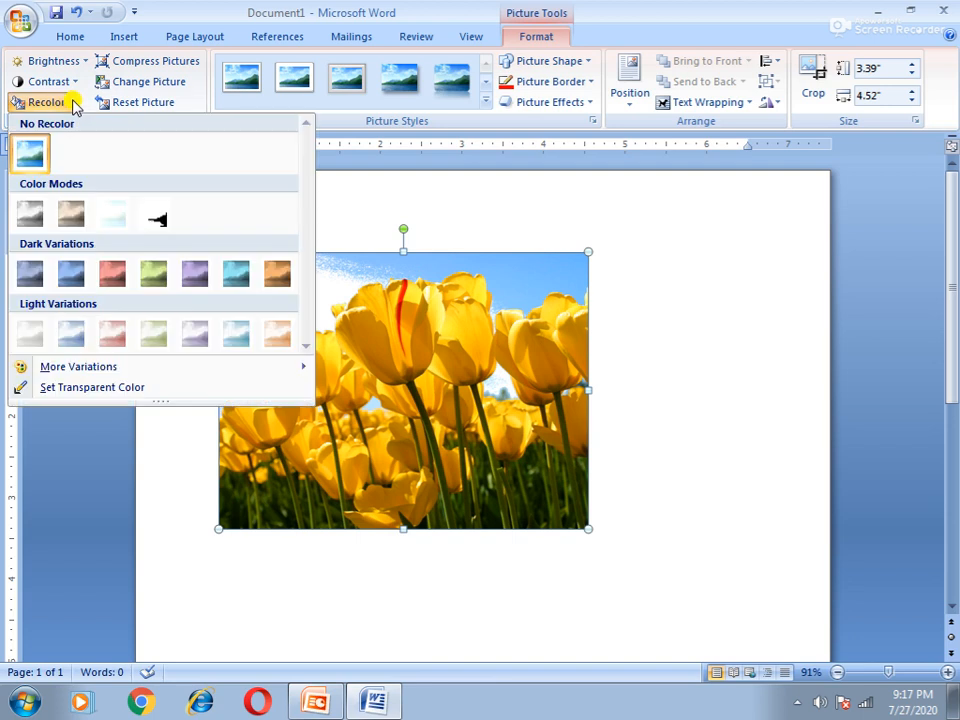
left_click(70, 389)
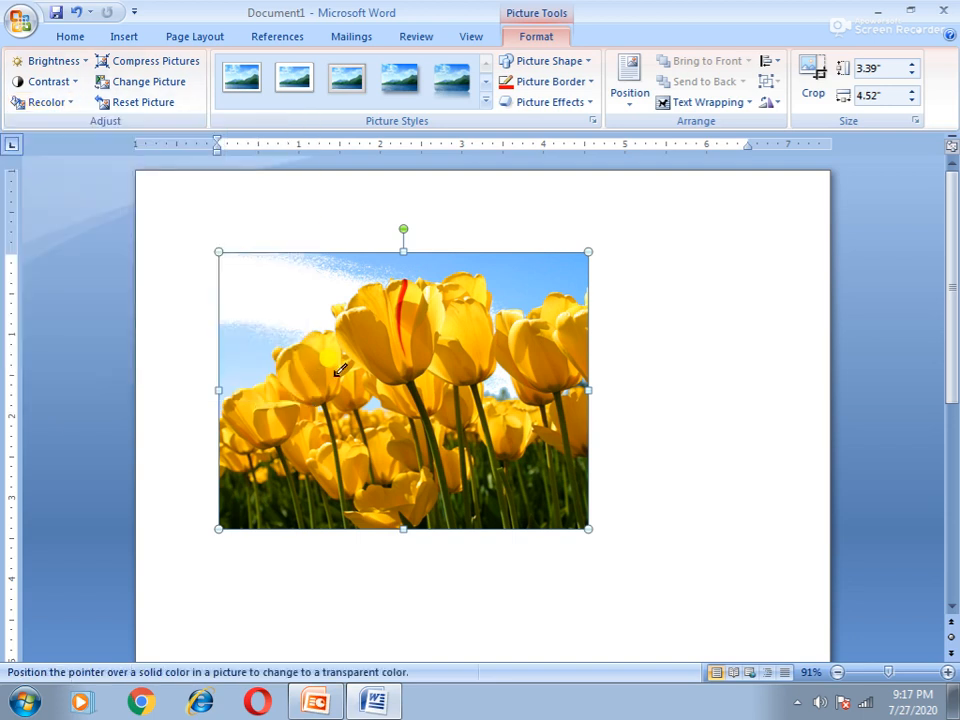
left_click(258, 342)
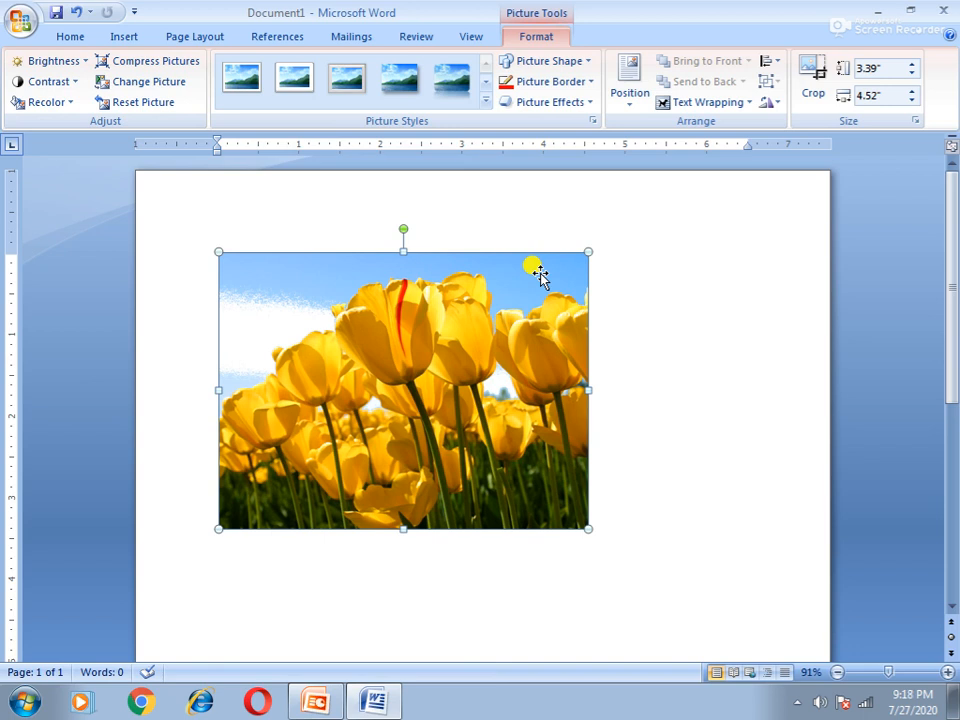
- Undo the tulip picture's transparent color, its resizing and its insertion
key("ctrl+z")
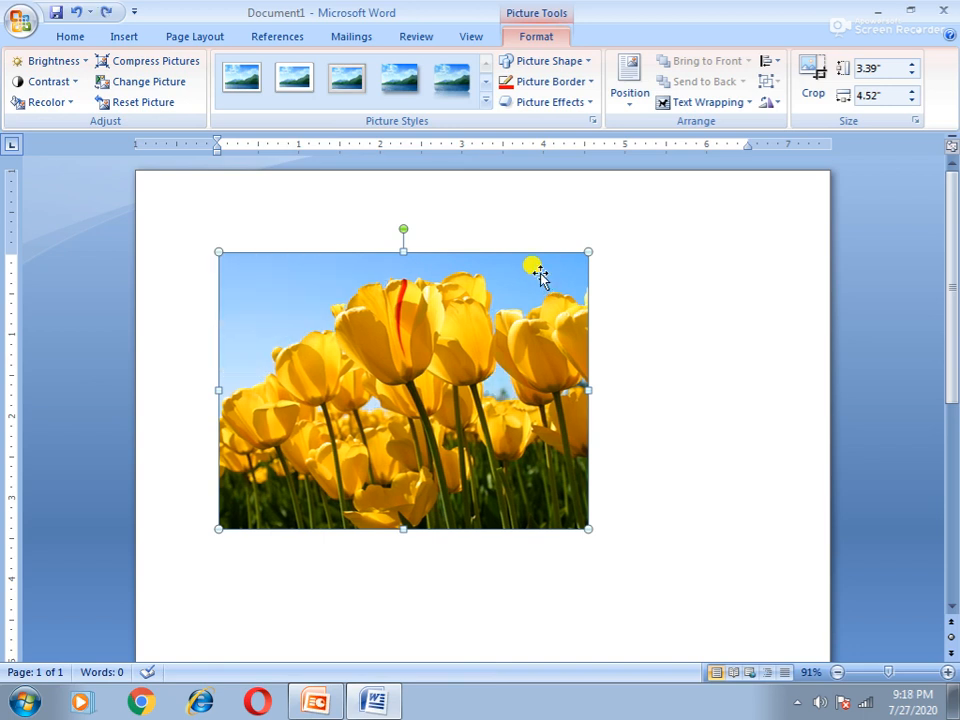
key("ctrl+z")
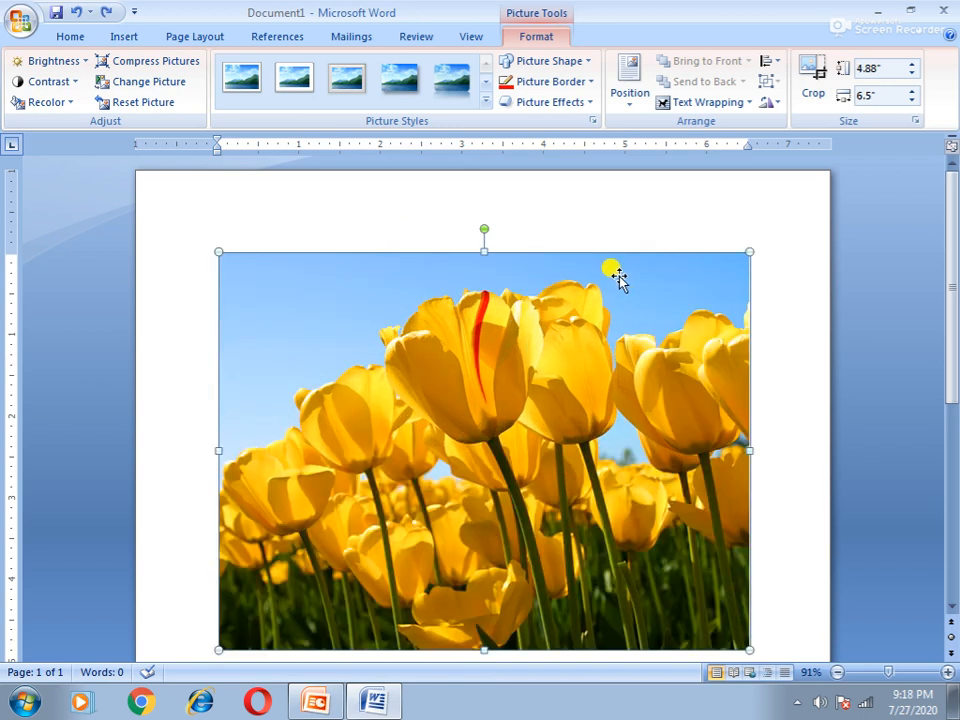
key("ctrl+z")
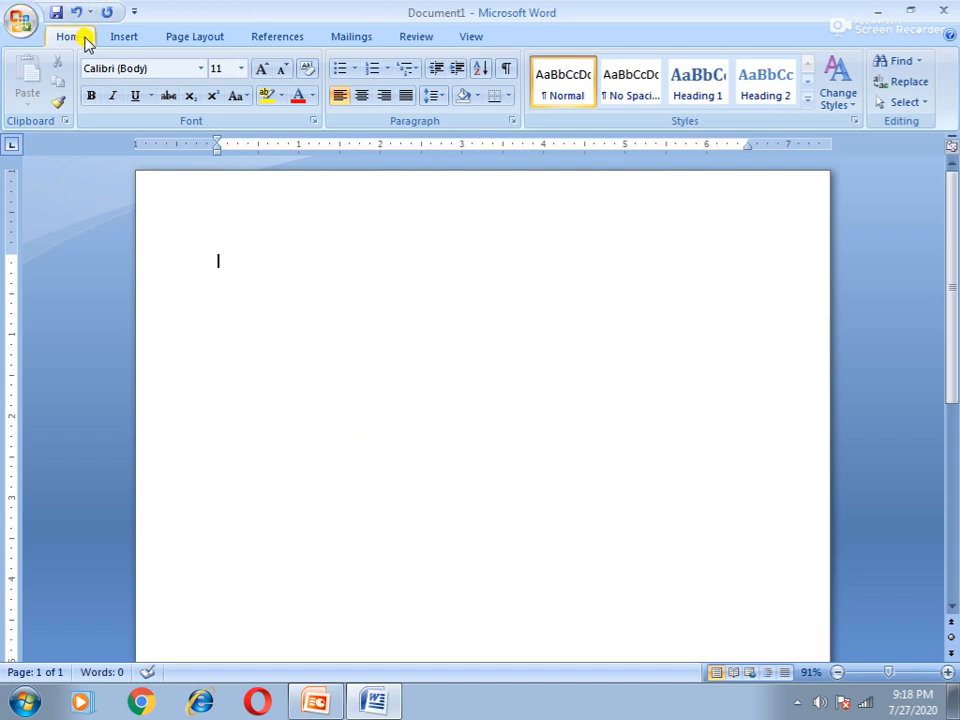
- Insert the Jellyfish picture from the Sample Pictures folder into the blank document
left_click(124, 37)
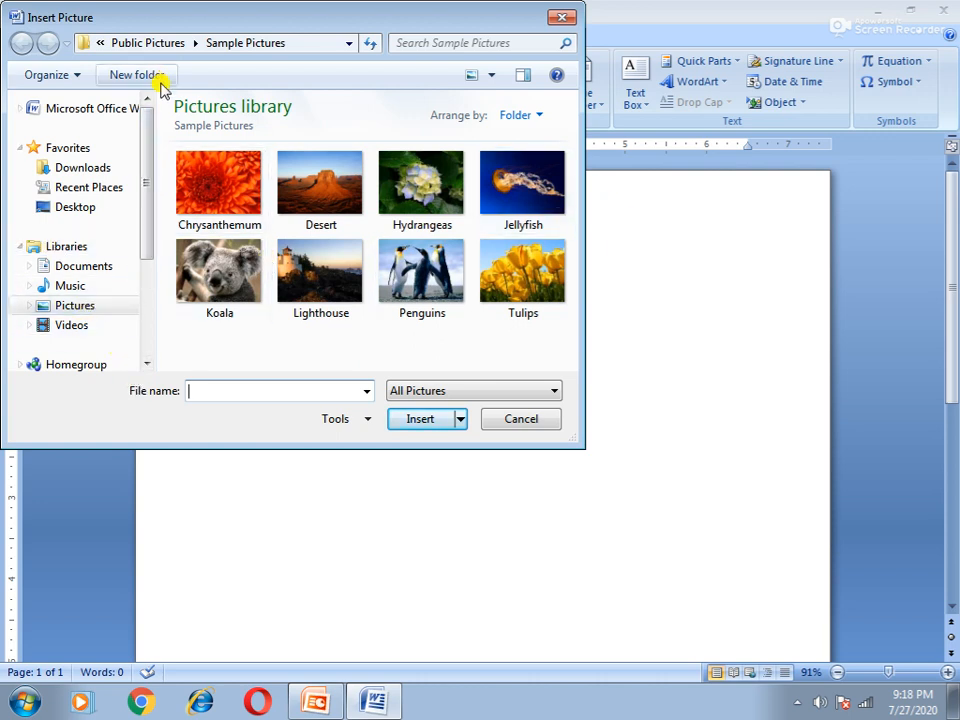
left_click(231, 41)
left_click(159, 45)
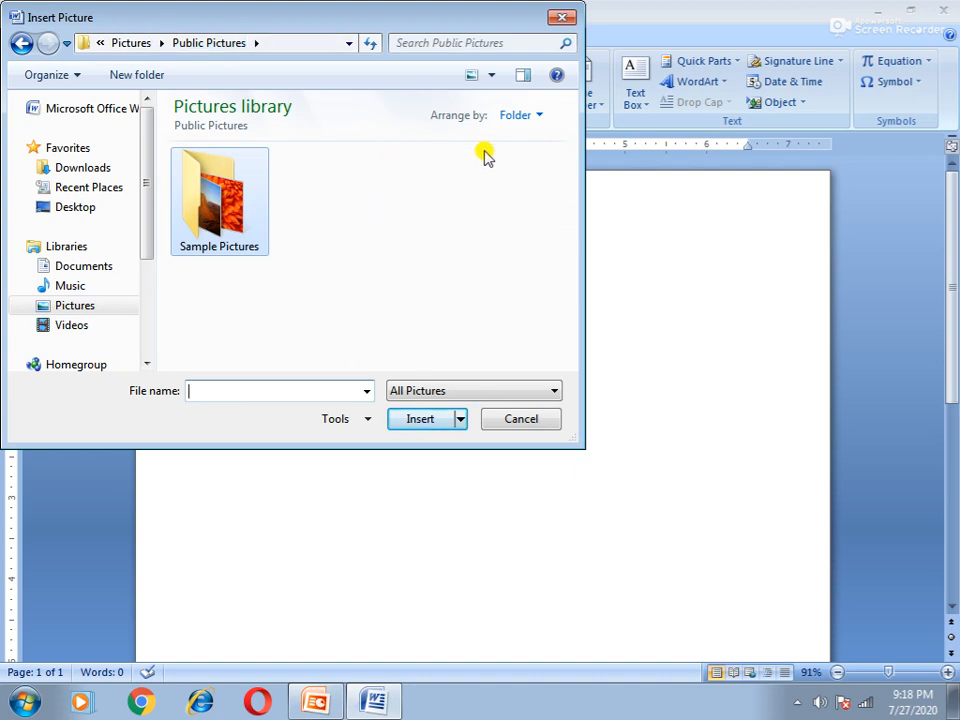
left_click_drag(148, 246, 172, 188)
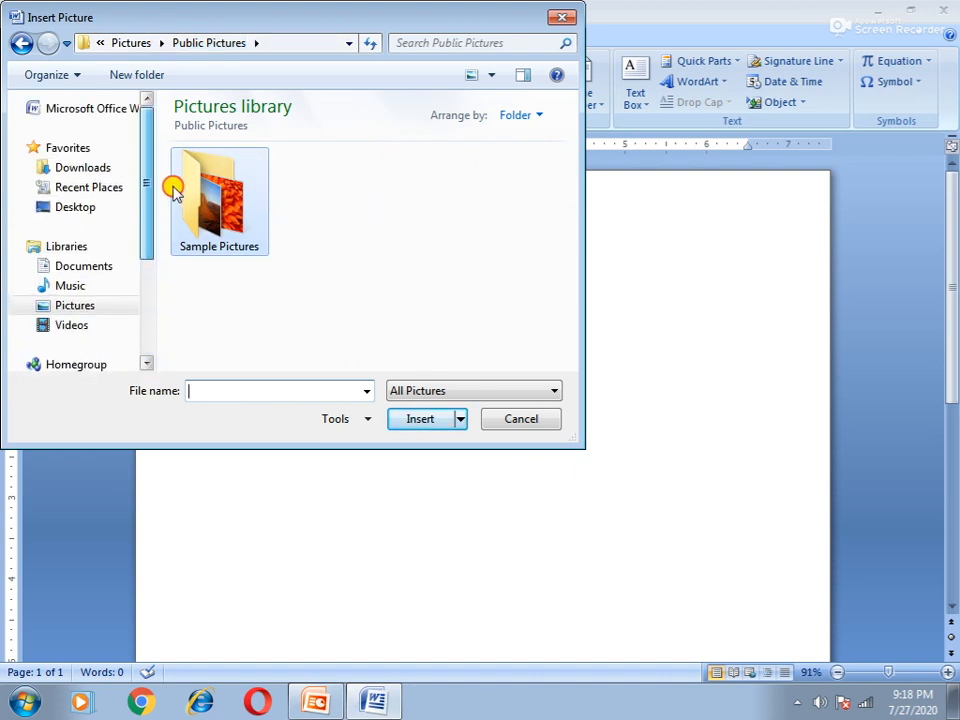
double_click(228, 200)
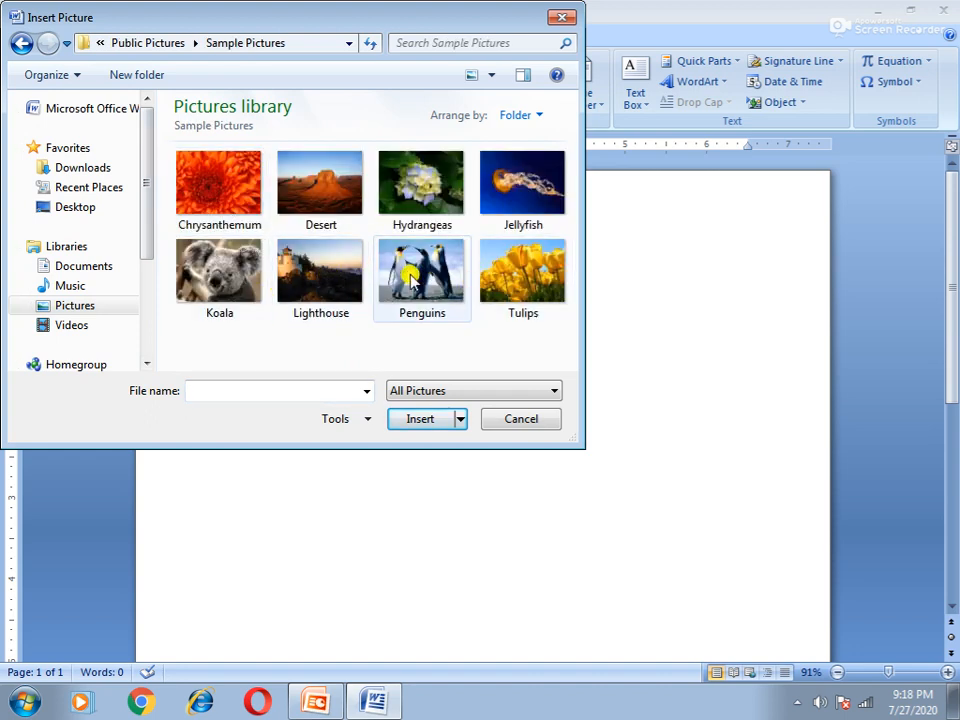
left_click(512, 232)
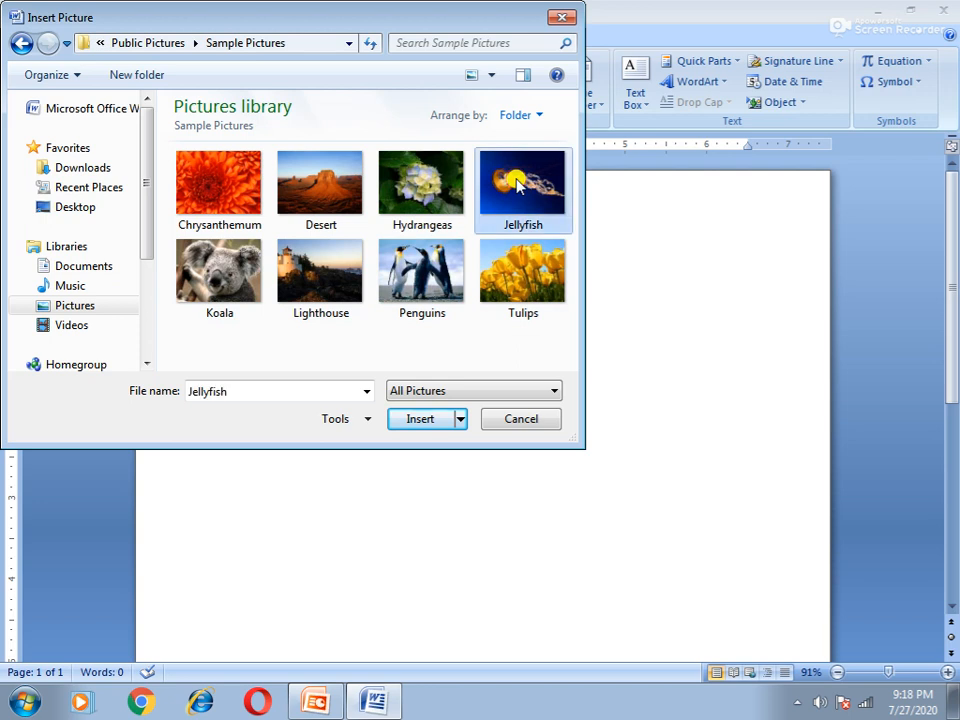
left_click(428, 420)
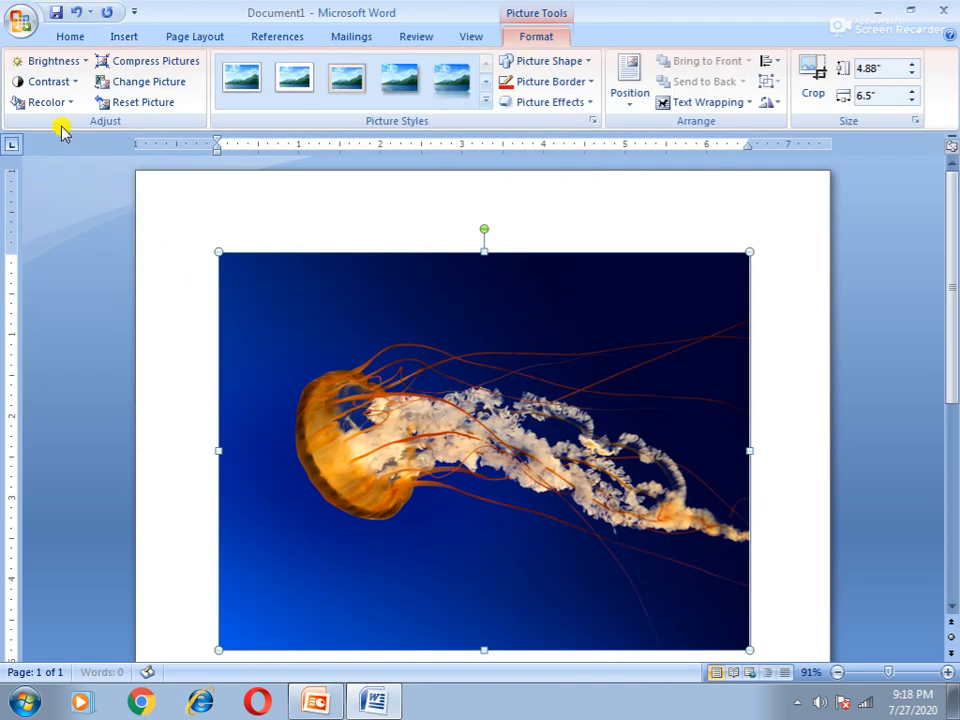
- Make the dark blue background color above the jellyfish transparent
left_click(62, 102)
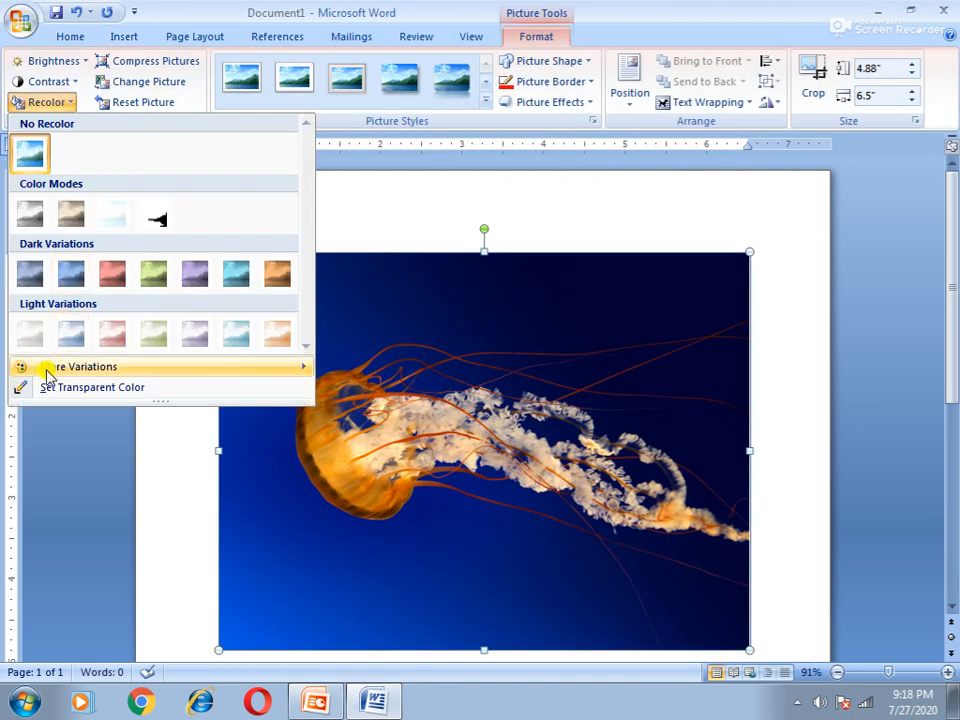
mouse_move(30, 376)
left_click(76, 388)
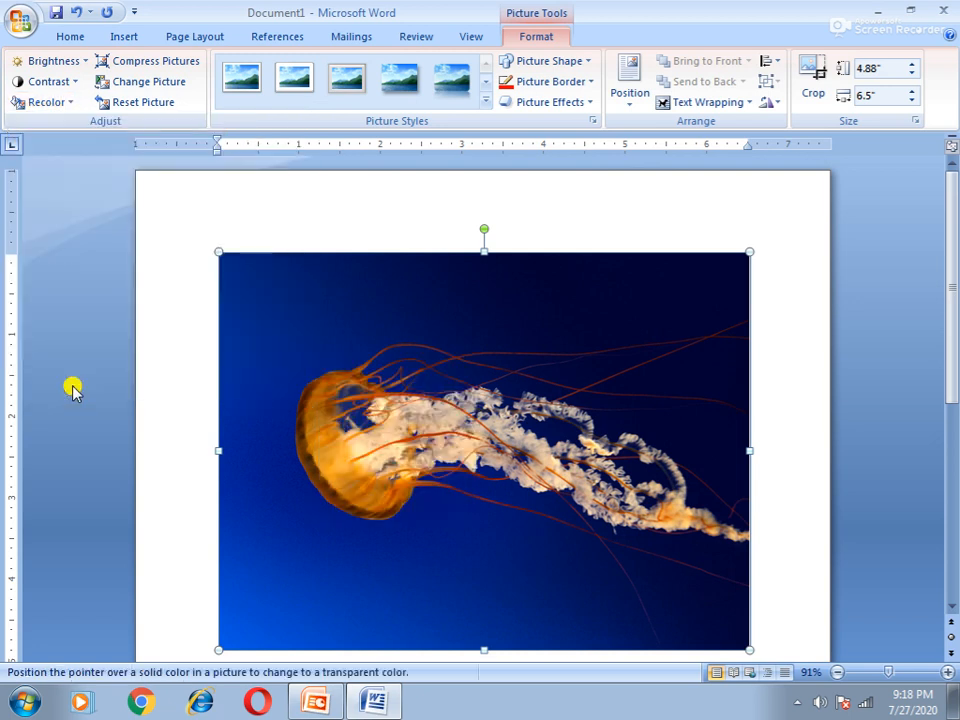
left_click(333, 322)
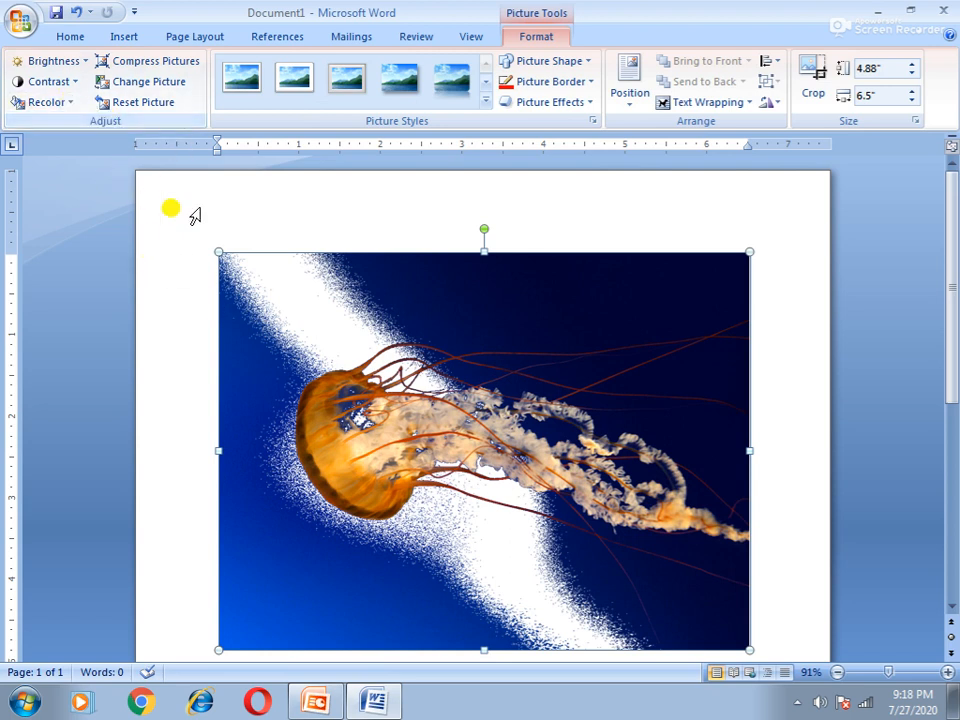
- Delete the jellyfish picture from the document
left_click(45, 102)
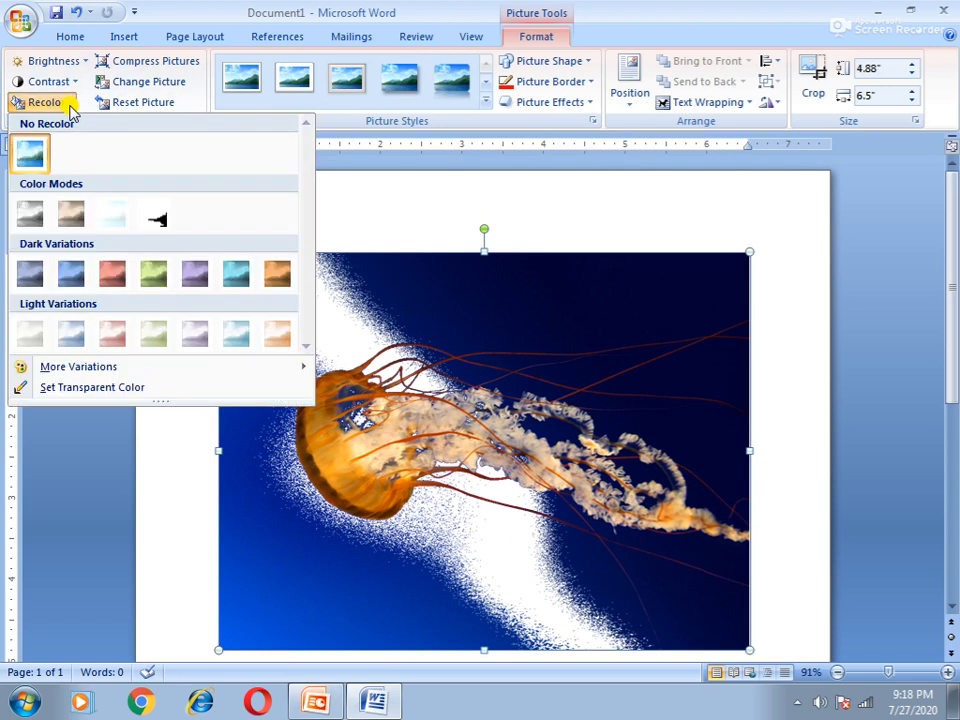
left_click(165, 502)
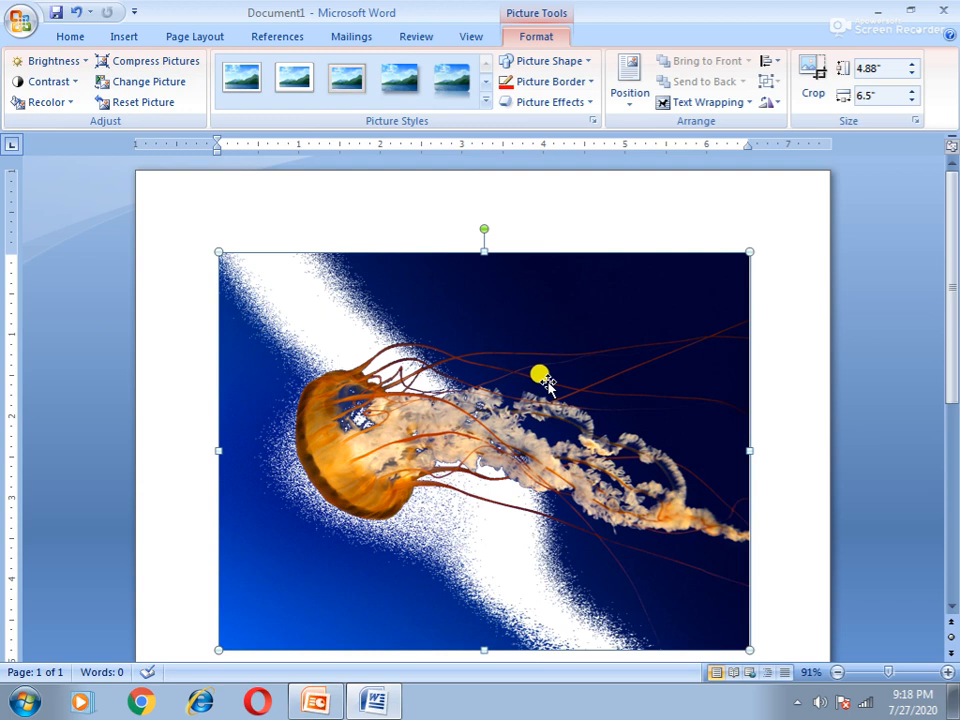
key("Delete")
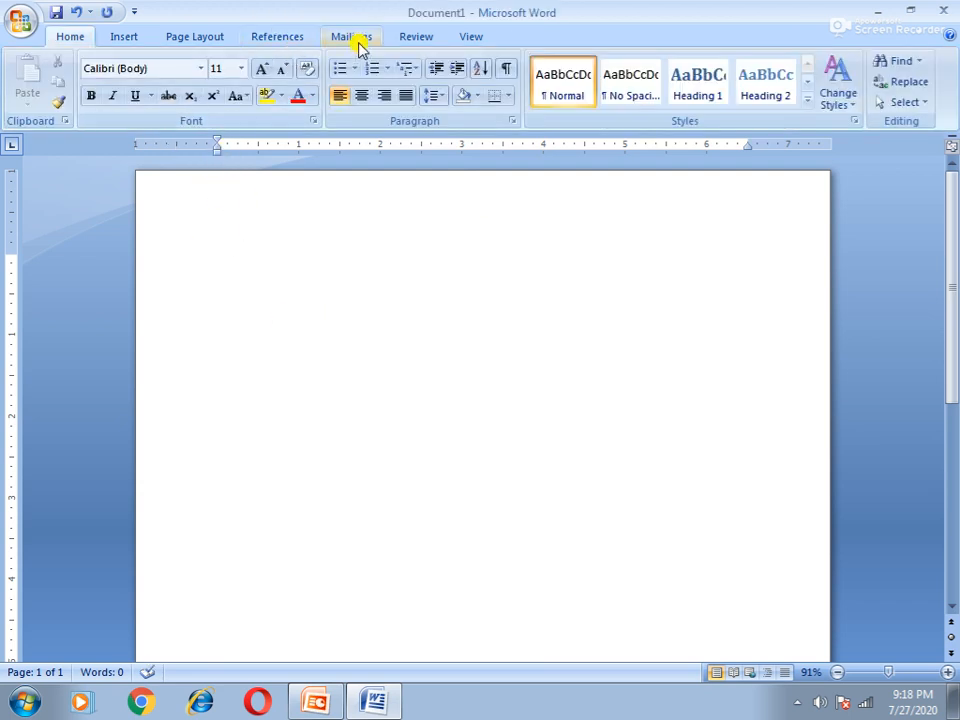
- Insert the Tulips picture from the Sample Pictures folder into the document
left_click(123, 37)
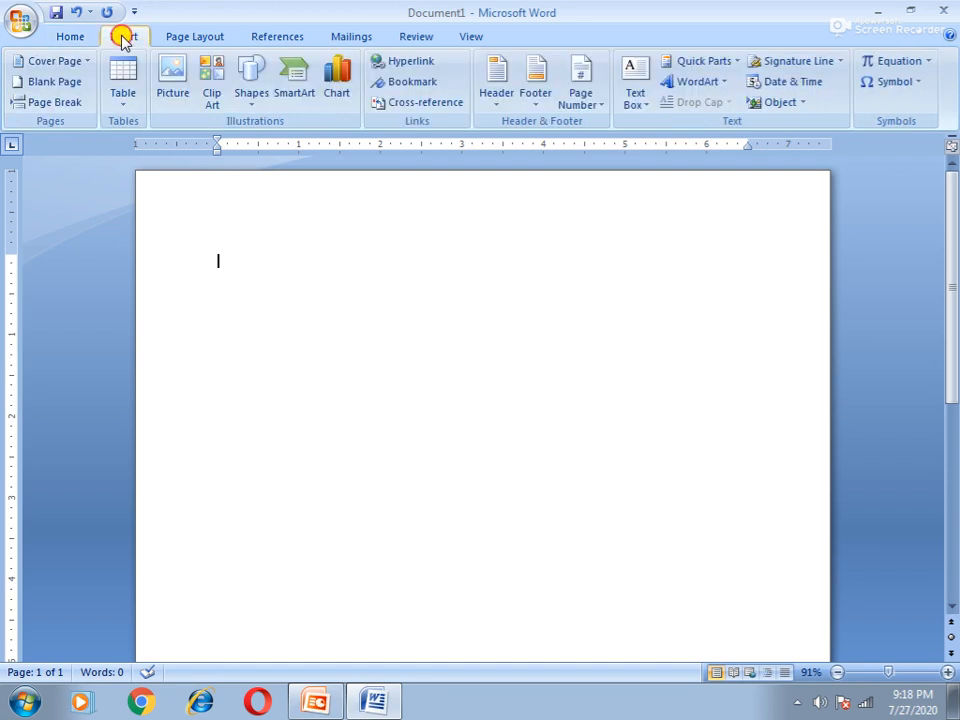
left_click(172, 82)
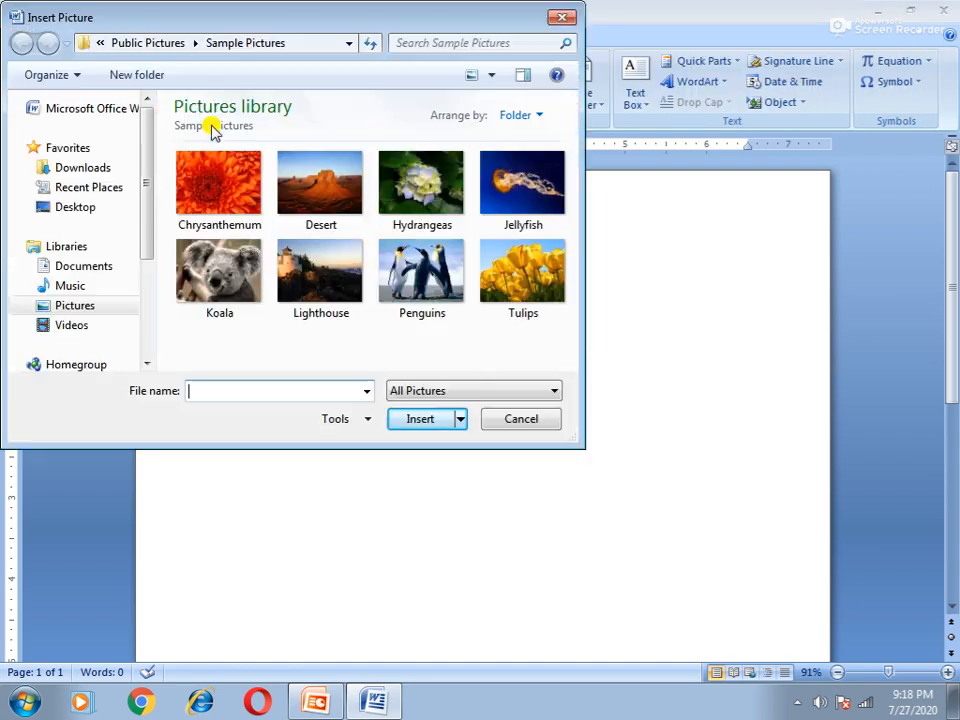
left_click(520, 272)
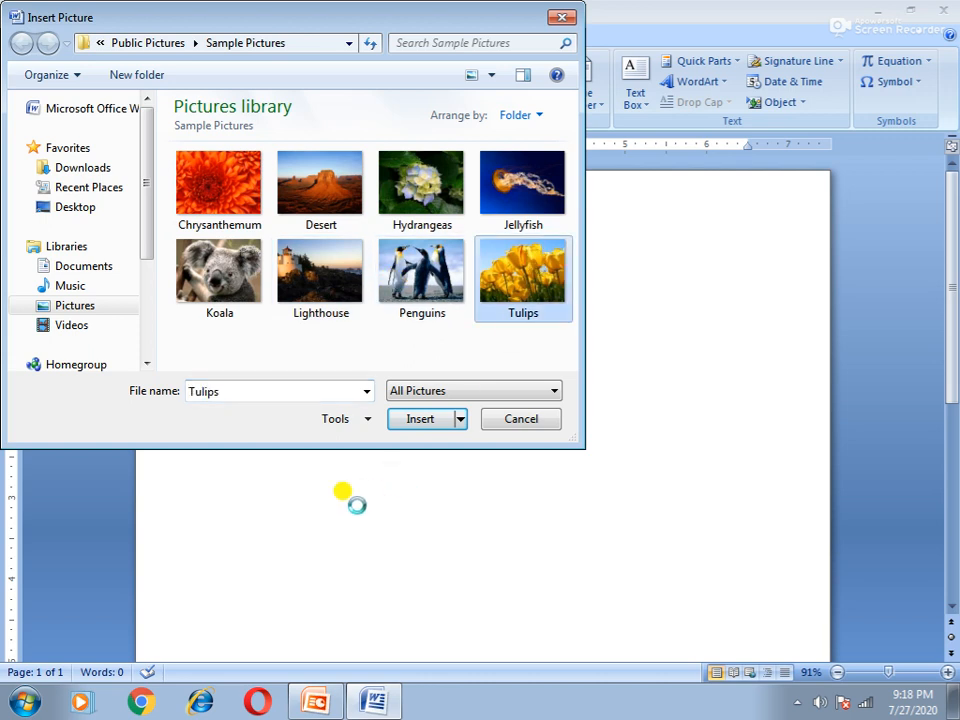
left_click(436, 420)
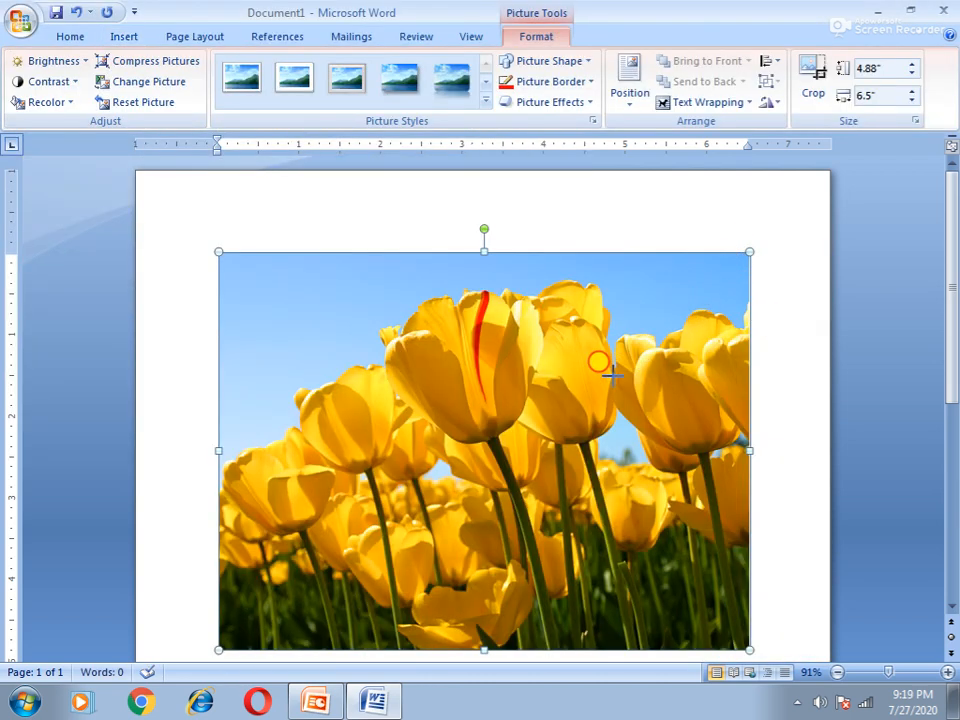
- Scale the tulip picture down proportionally to about 1.92" high and 2.56" wide
left_click_drag(527, 433, 528, 435)
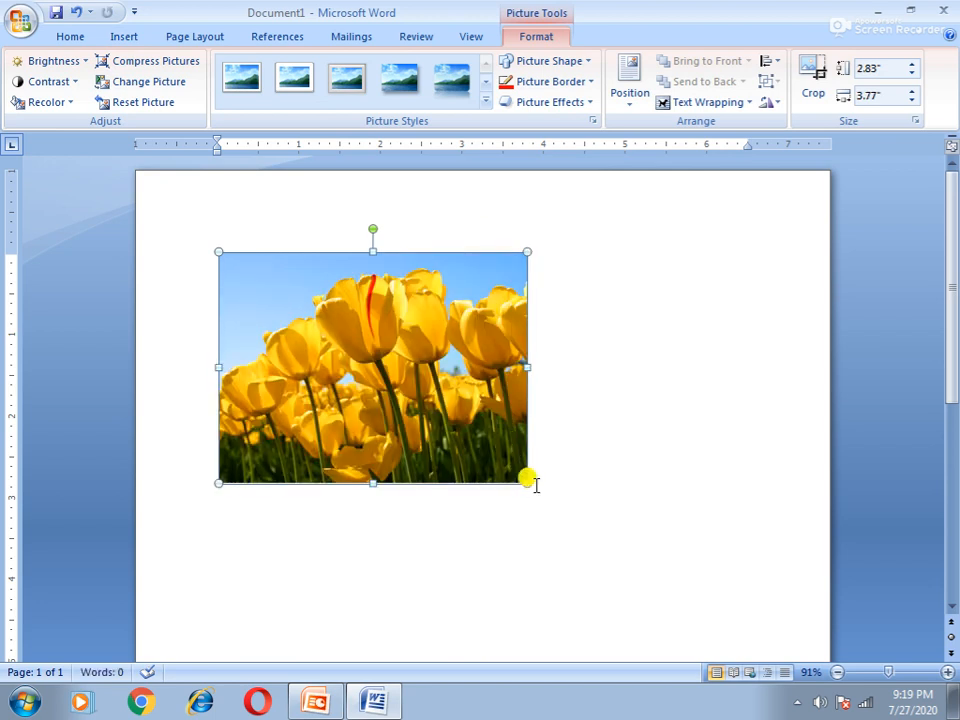
left_click_drag(528, 483, 410, 395)
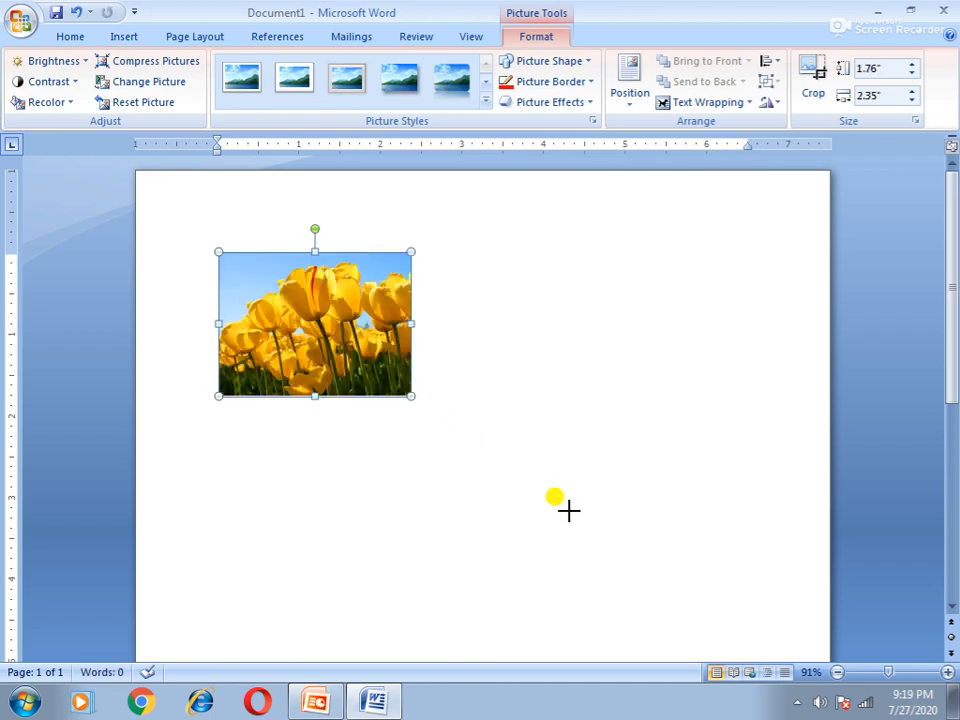
left_click_drag(568, 511, 570, 514)
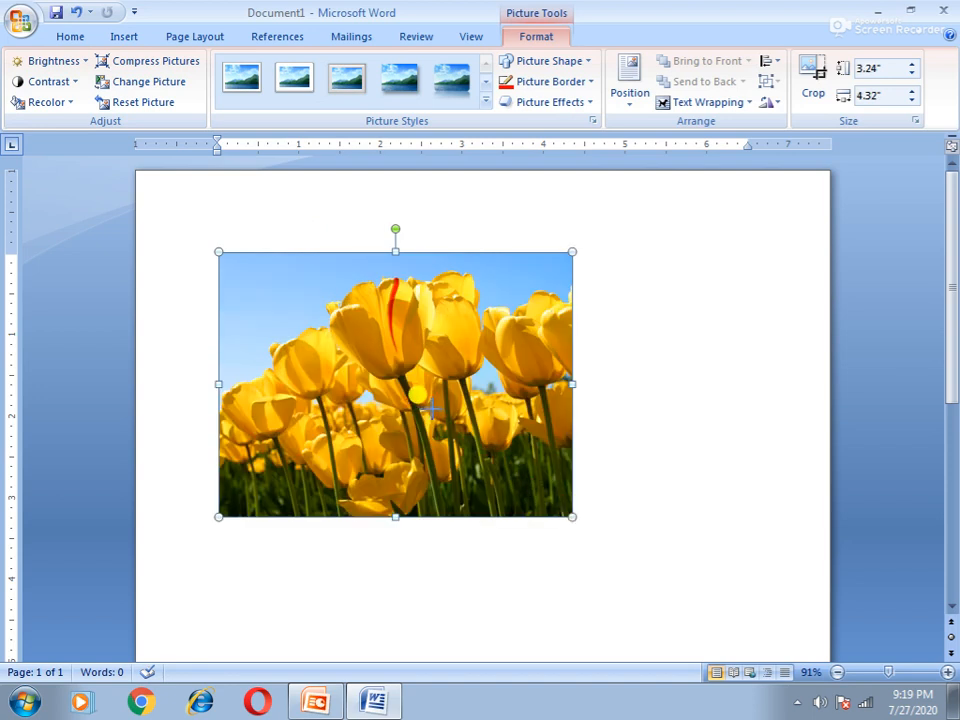
left_click_drag(429, 407, 428, 408)
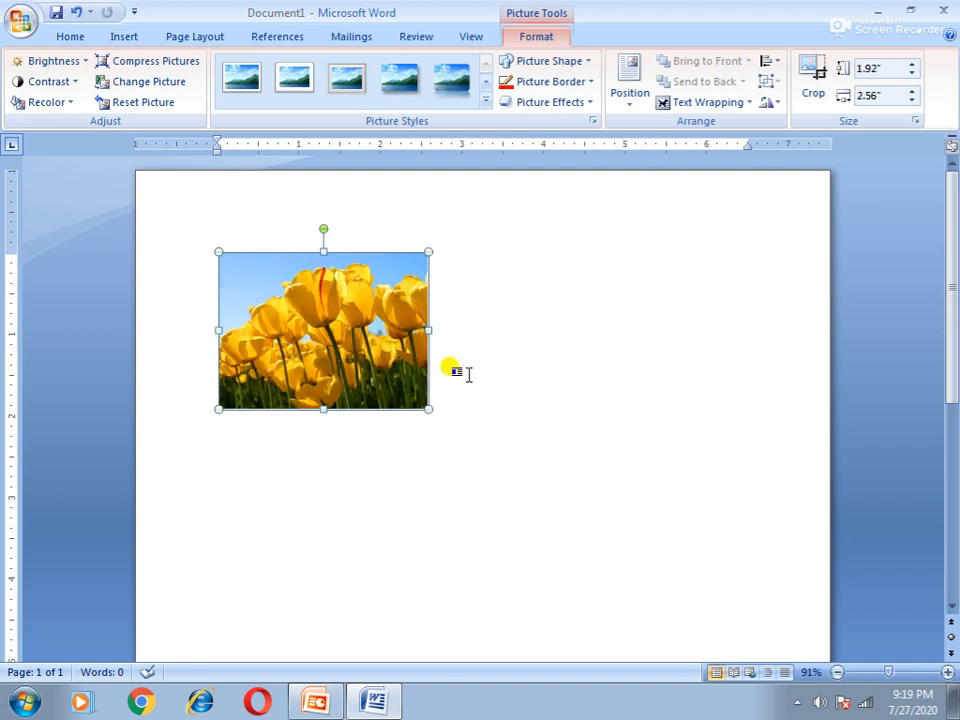
- Compress the tulip picture using the preset compression options
left_click(172, 68)
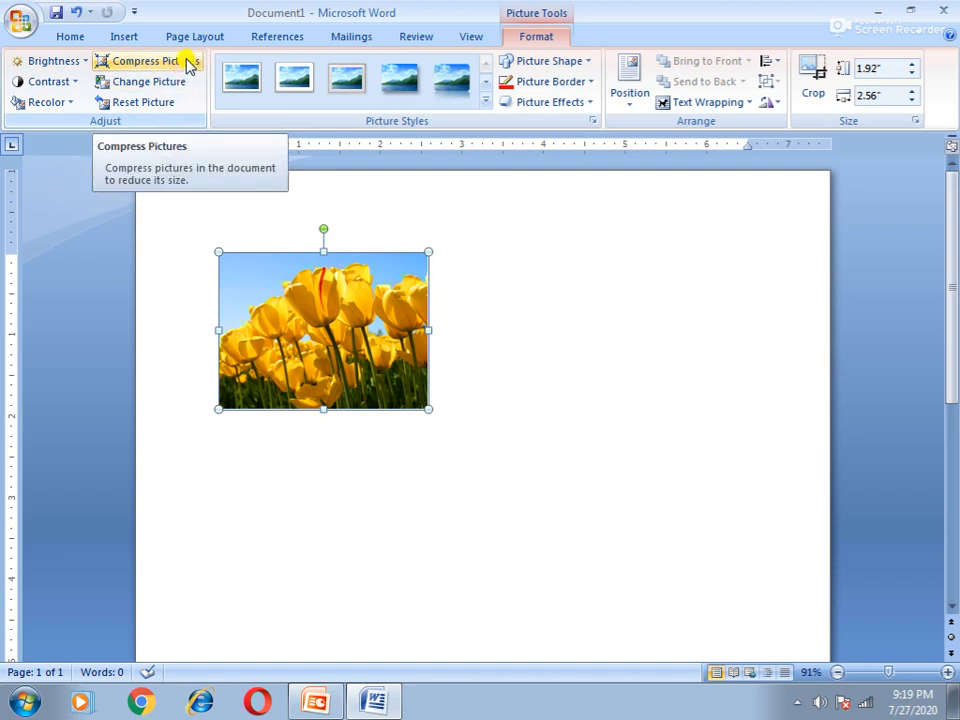
left_click(183, 64)
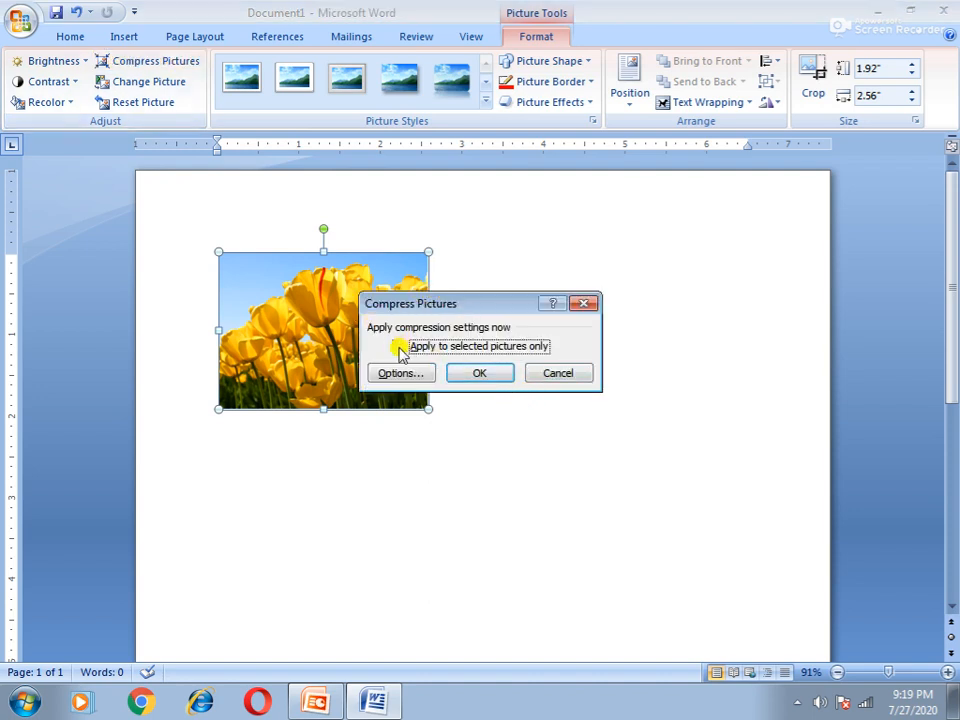
left_click(480, 373)
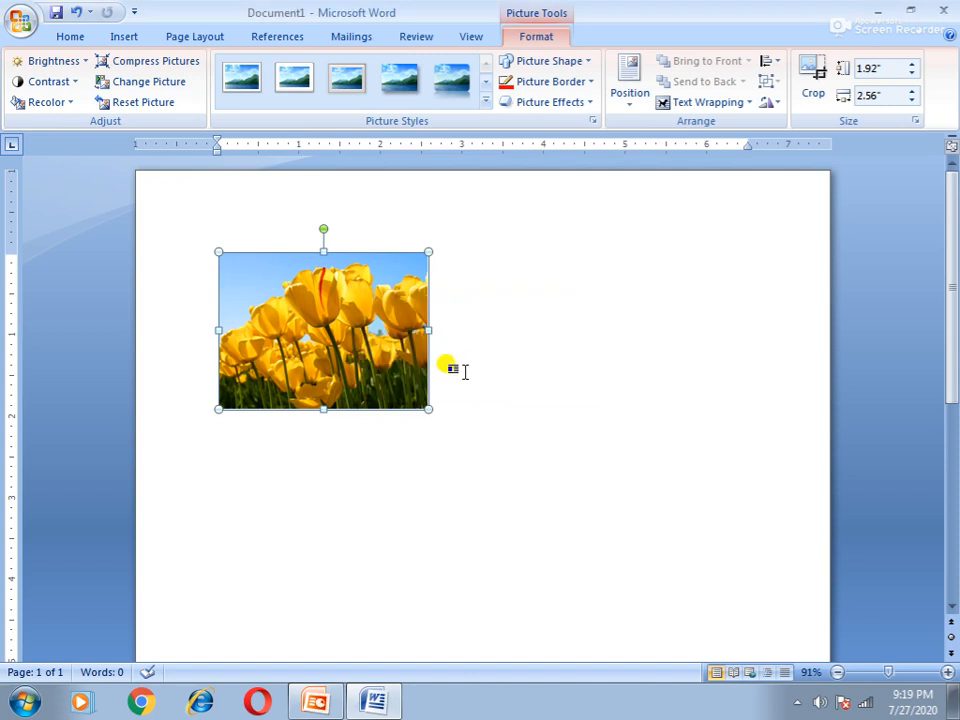
- Enlarge the tulip picture to about 2.37" by 3.16" and undo it; replace it with the Penguins picture and undo that
left_click_drag(422, 410, 477, 444)
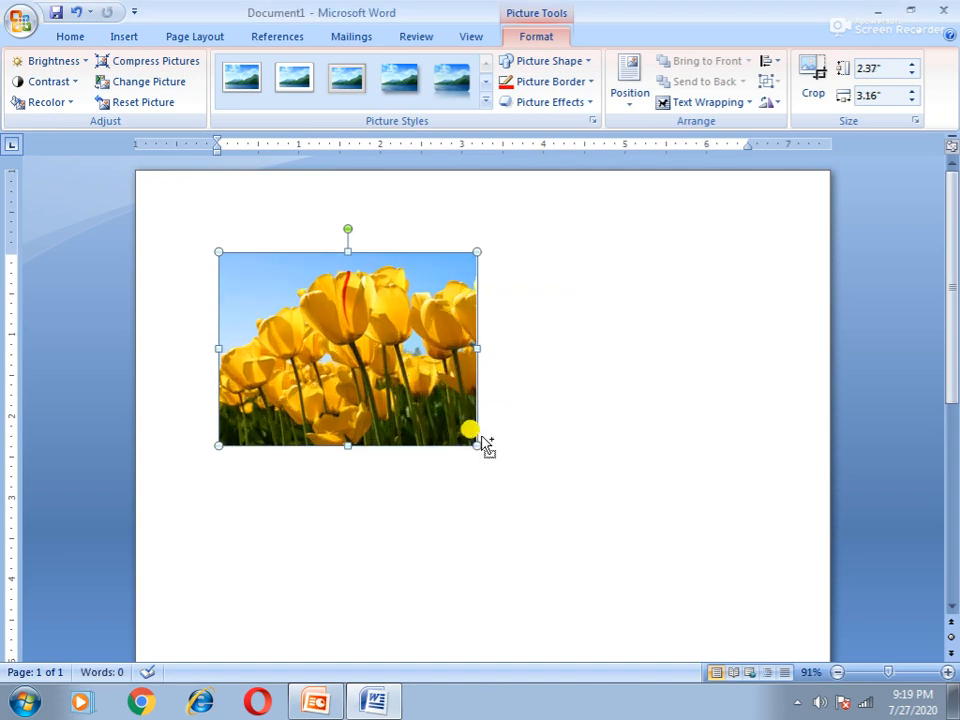
key("ctrl+z")
left_click(140, 84)
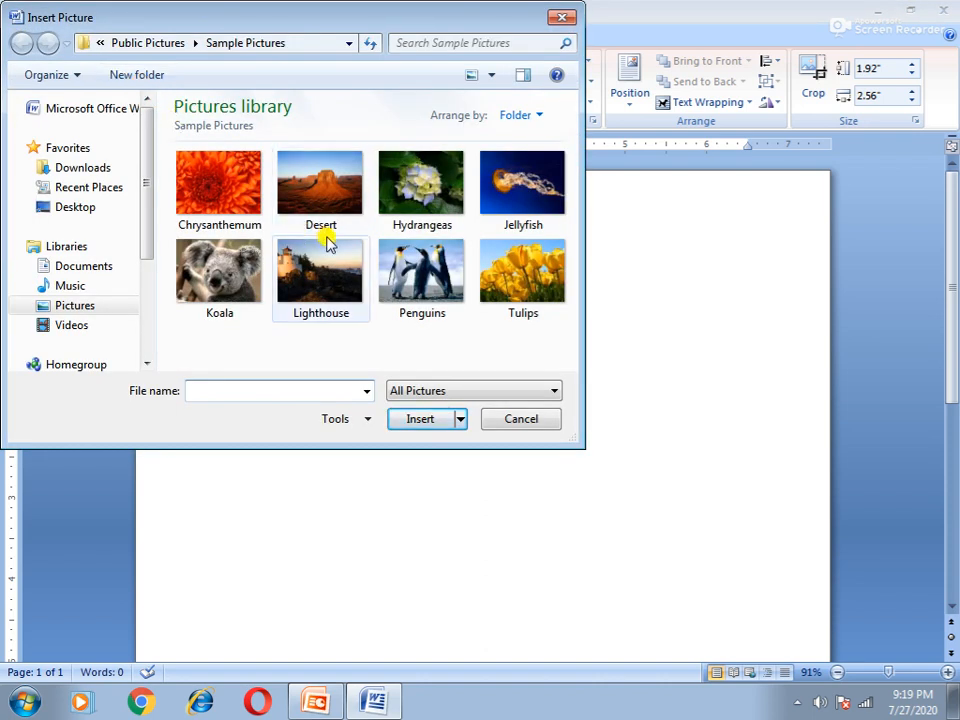
left_click(440, 278)
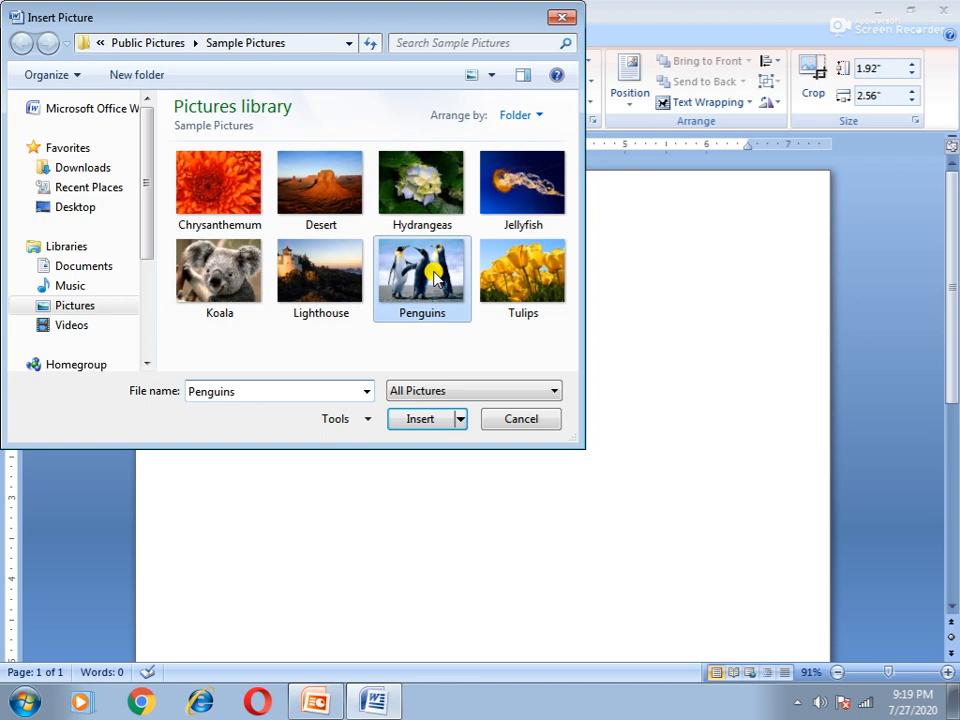
left_click(420, 419)
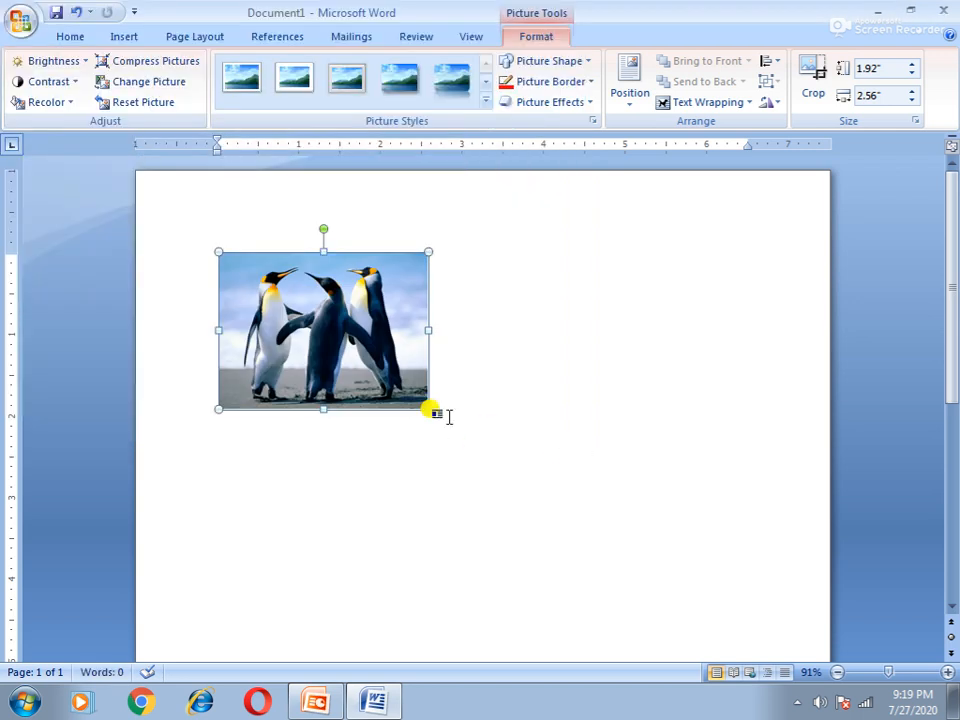
key("ctrl+z")
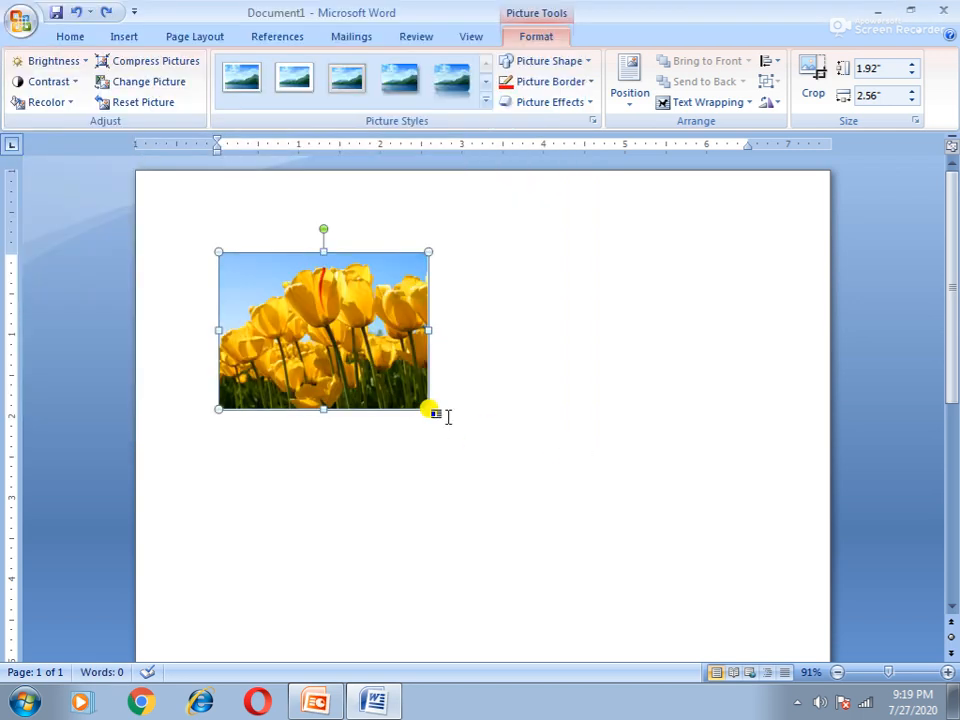
- Reset the tulip picture's formatting with Reset Picture
left_click(168, 104)
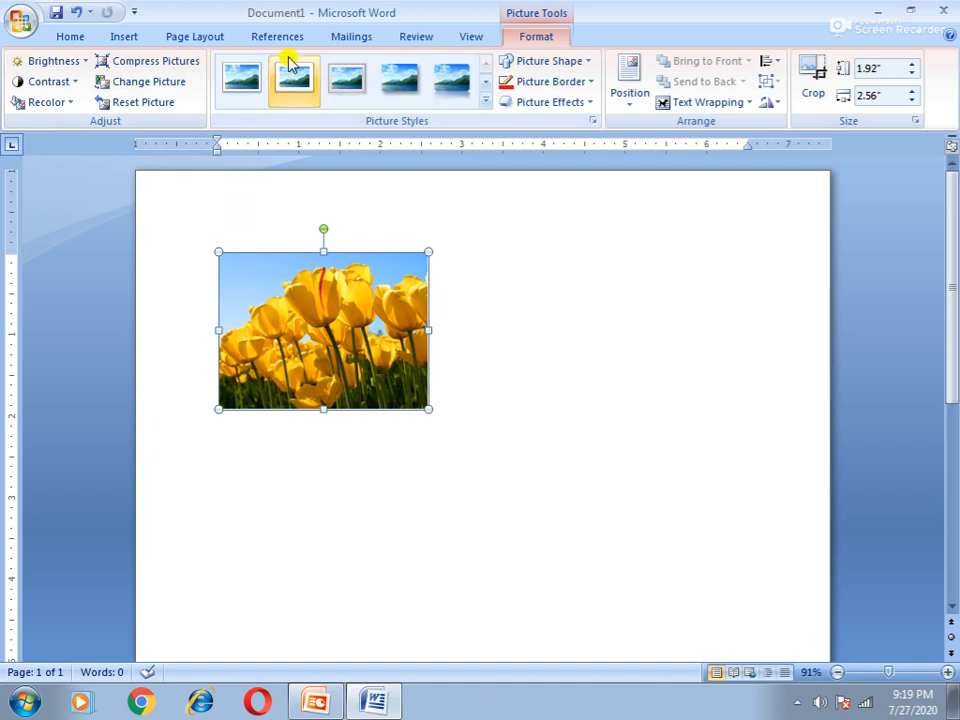
- Apply the tilted, rounded-corner beveled picture style with a shadow to the tulip picture
left_click(485, 103)
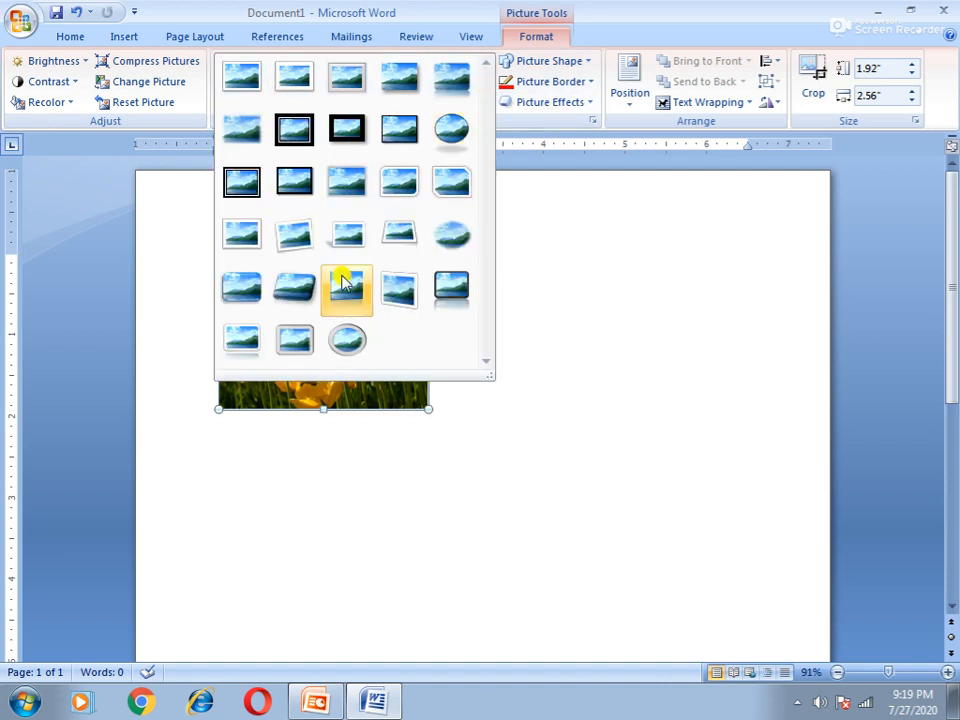
left_click(300, 287)
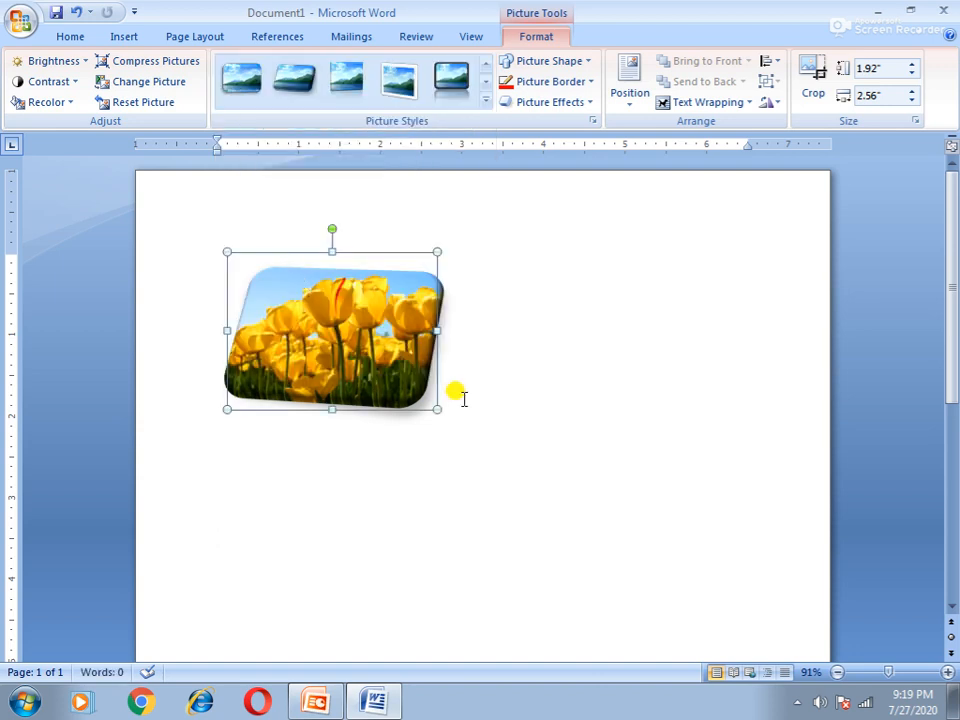
- Try the pie, smiley face and heart basic shapes on the tulip picture, and undo the shape changes
left_click(589, 68)
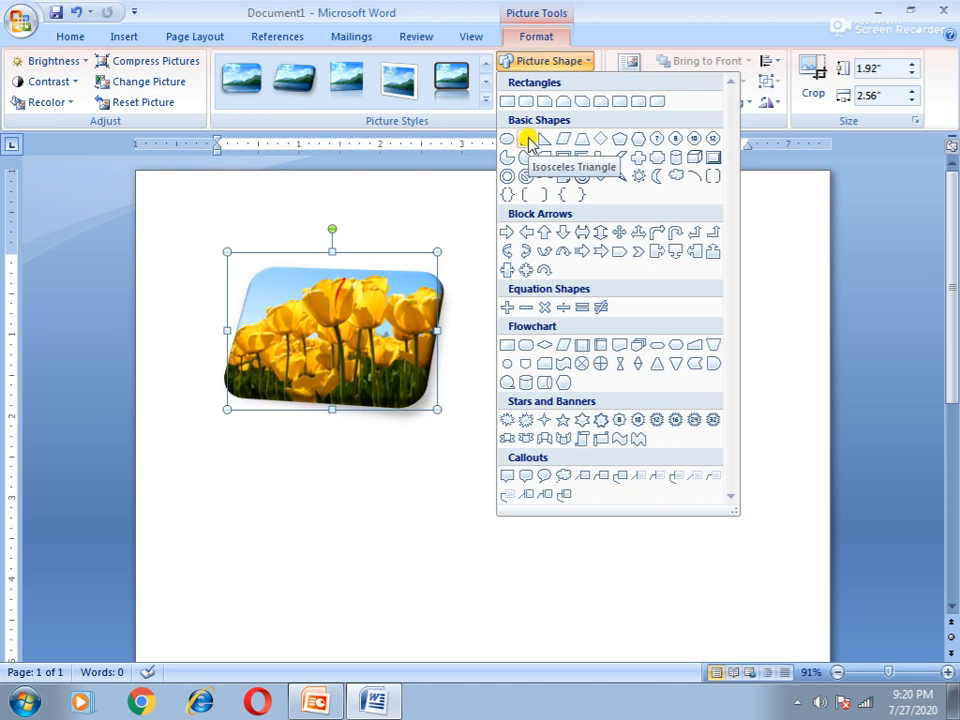
left_click(508, 158)
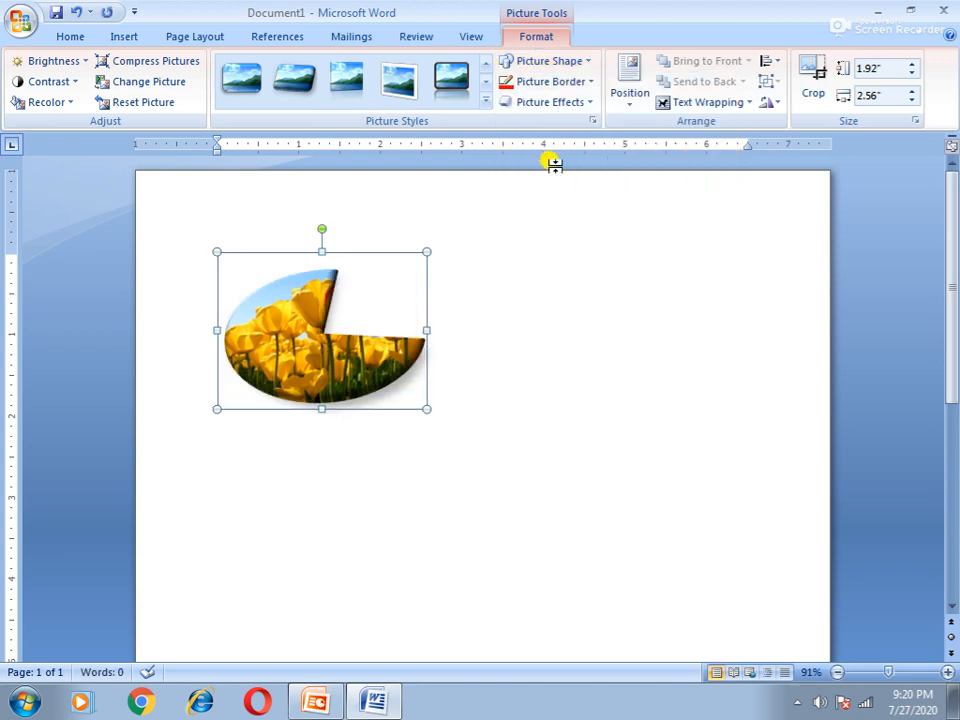
left_click(595, 66)
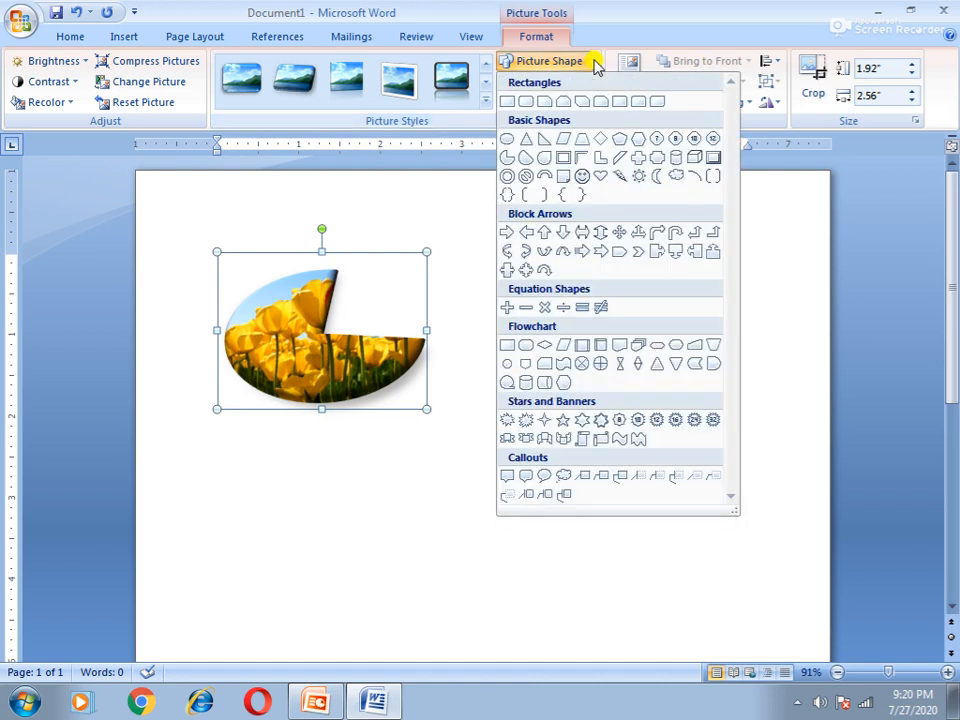
left_click(580, 175)
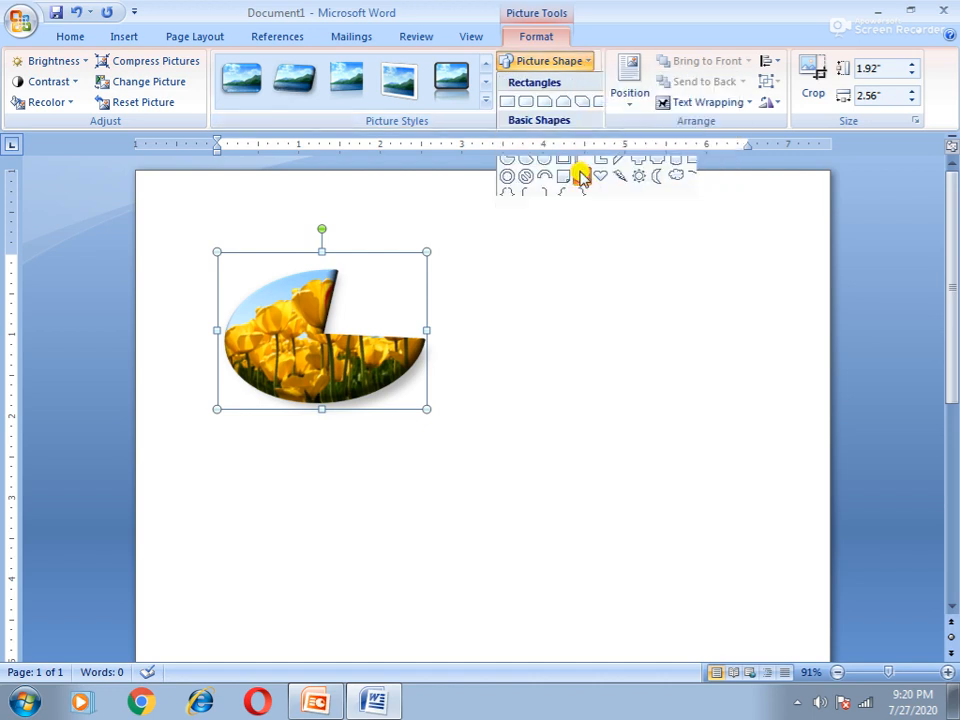
left_click(595, 62)
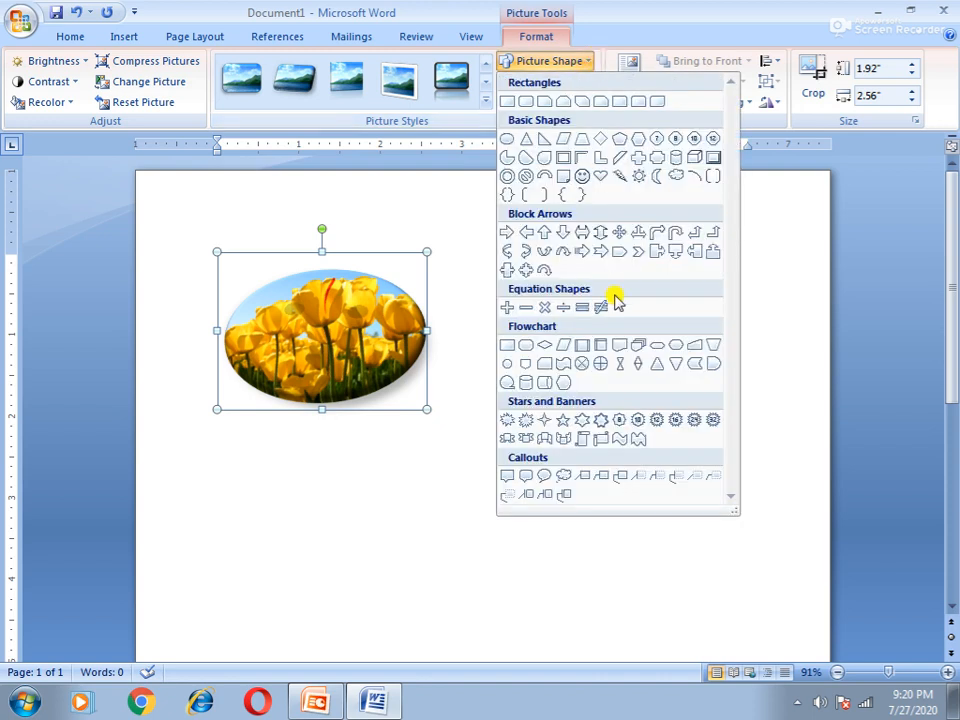
left_click(601, 177)
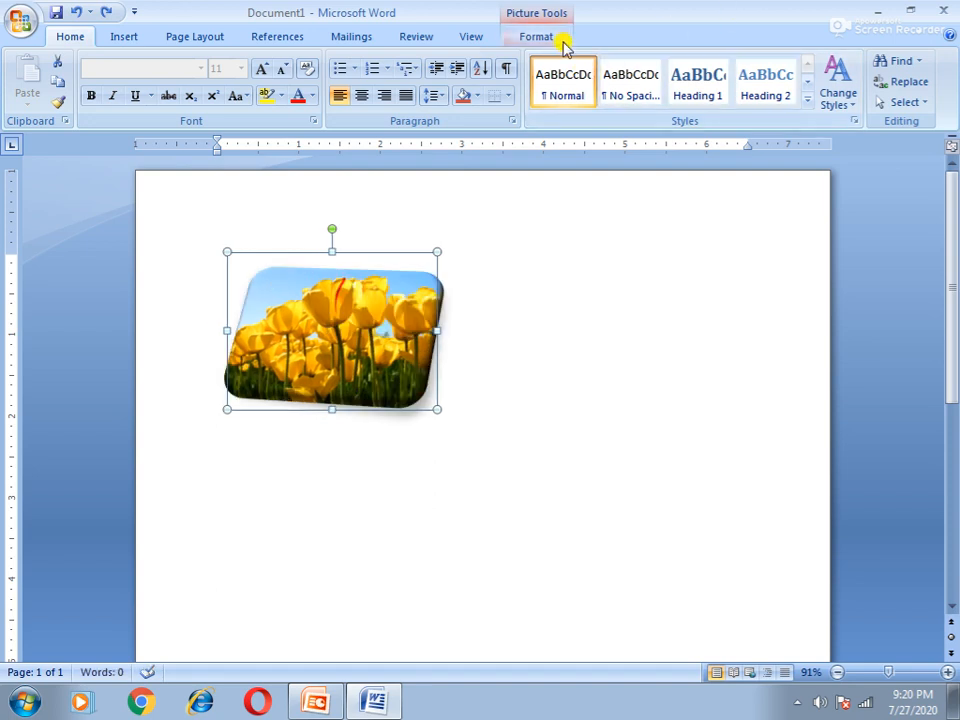
- Give the tulip picture a red border from the standard colors
left_click(540, 38)
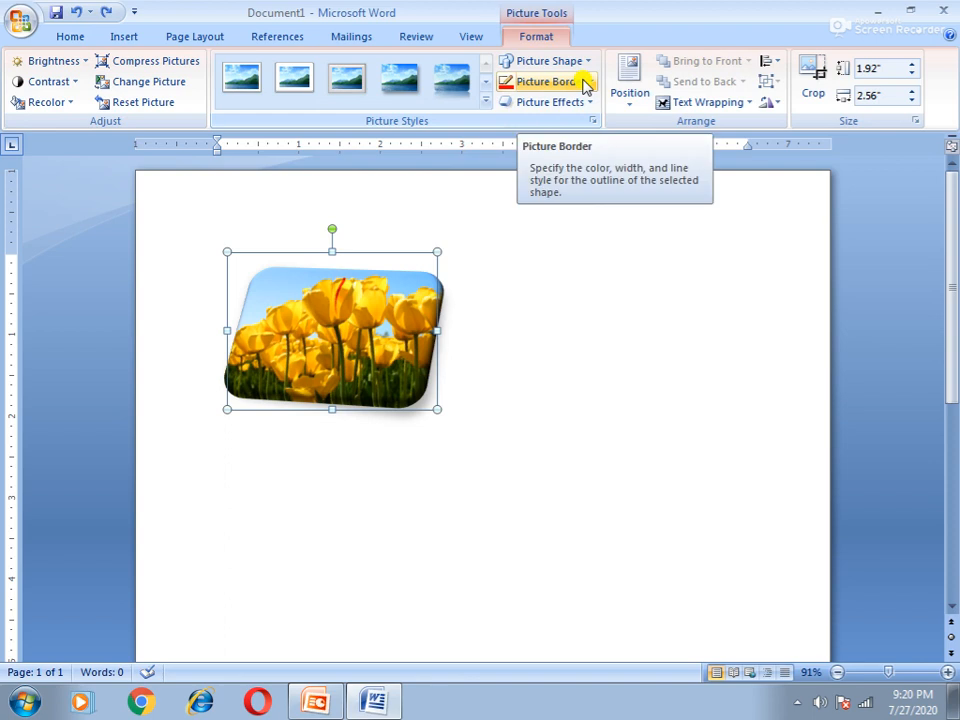
left_click(589, 86)
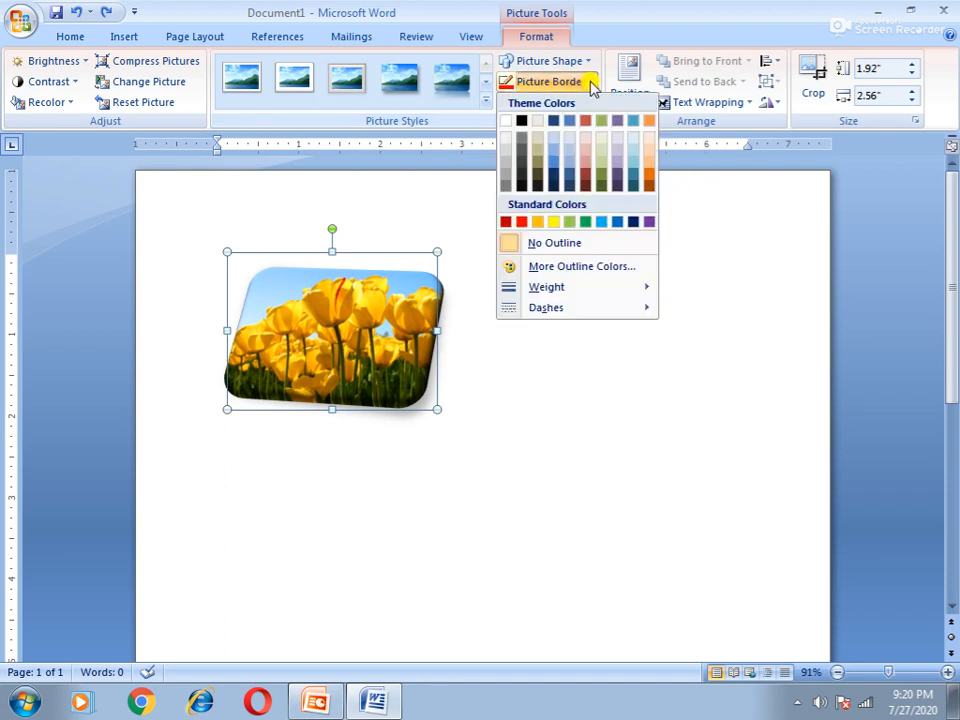
left_click(521, 221)
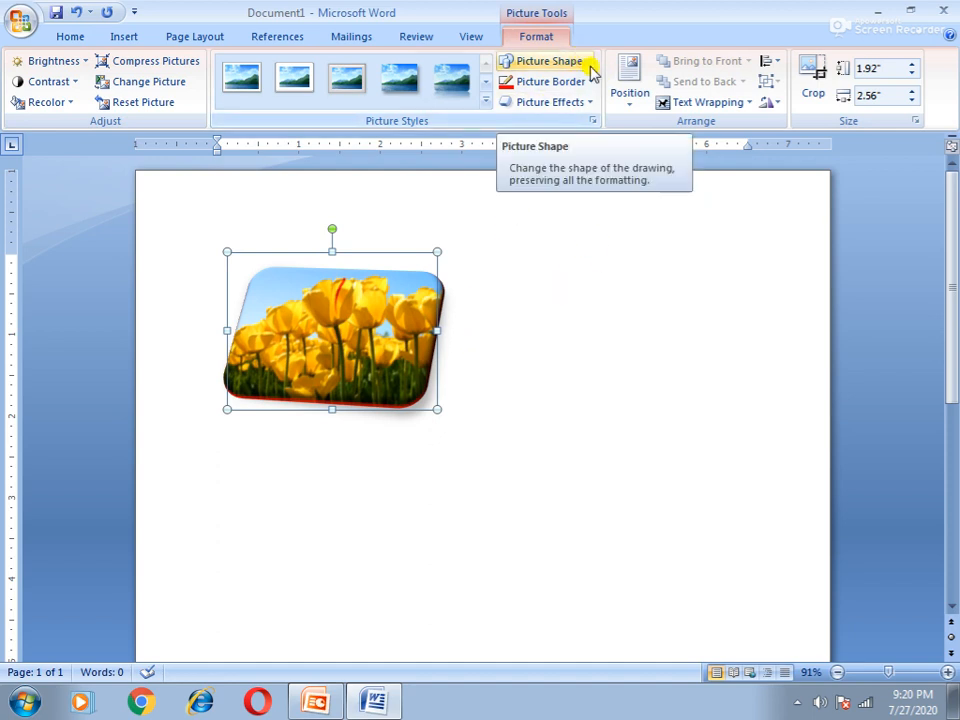
- Remove the tulip picture's preset 3-D effect by choosing No Presets
left_click(595, 111)
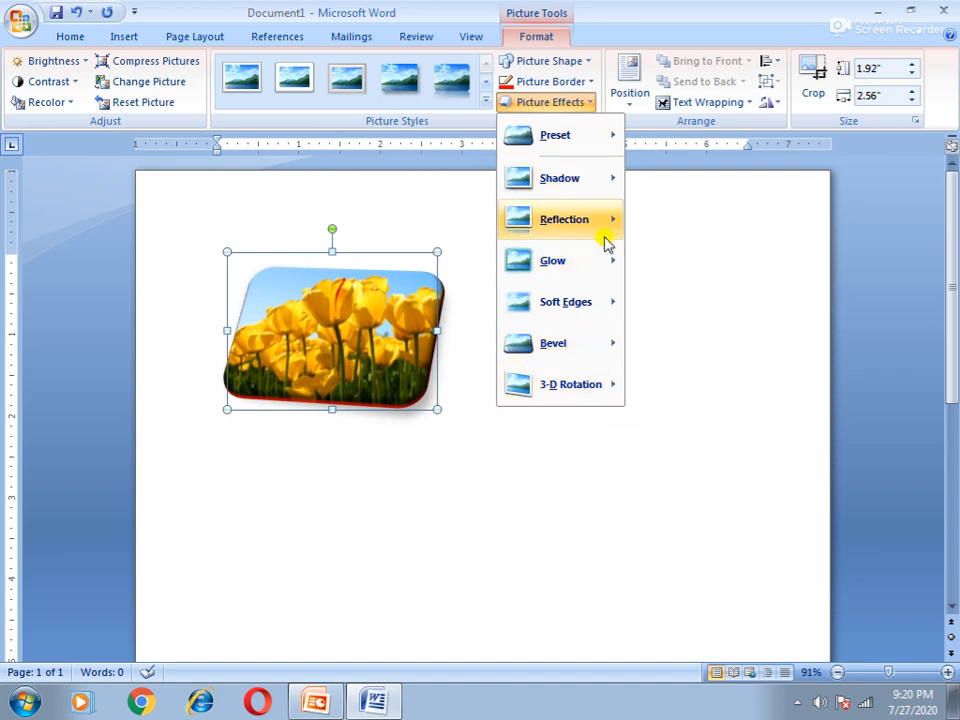
mouse_move(557, 140)
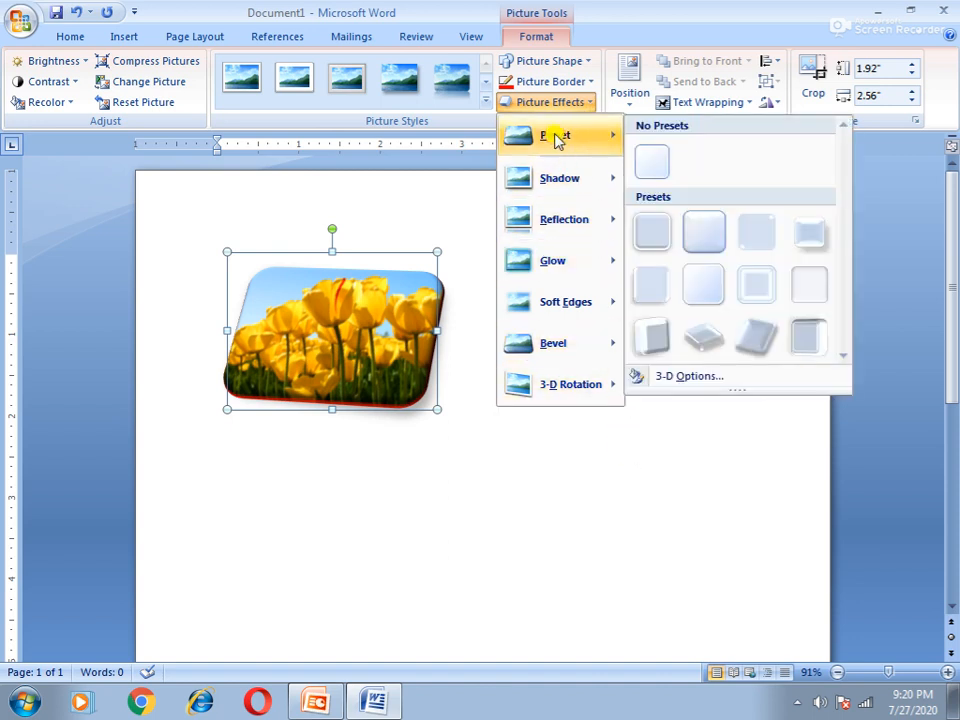
left_click(654, 160)
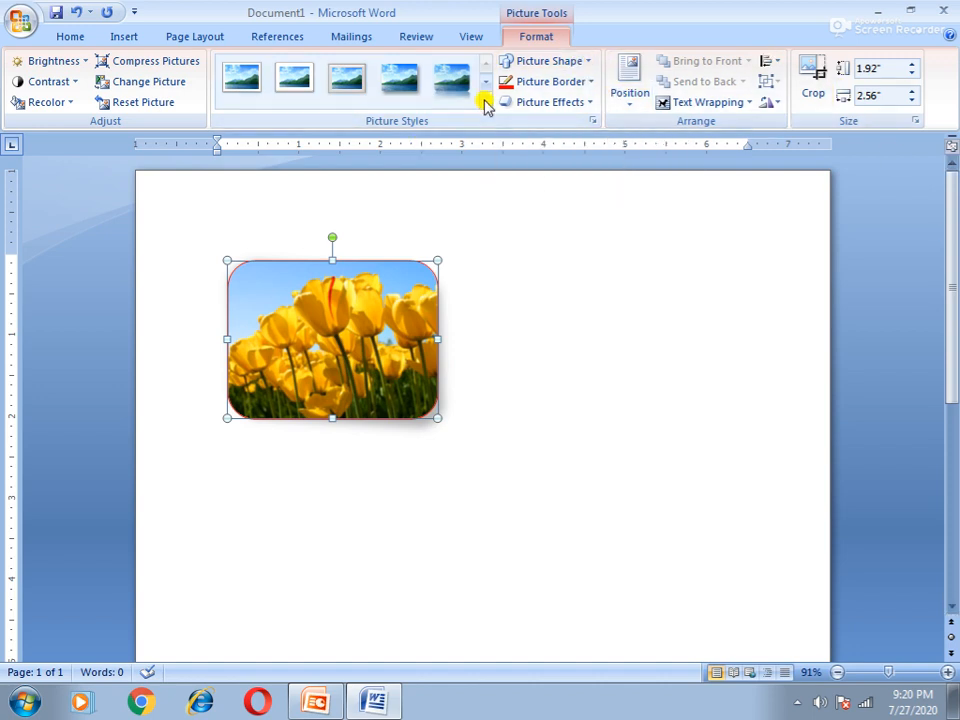
- Examine the weight options and line style settings for the tulip picture's border
left_click(591, 88)
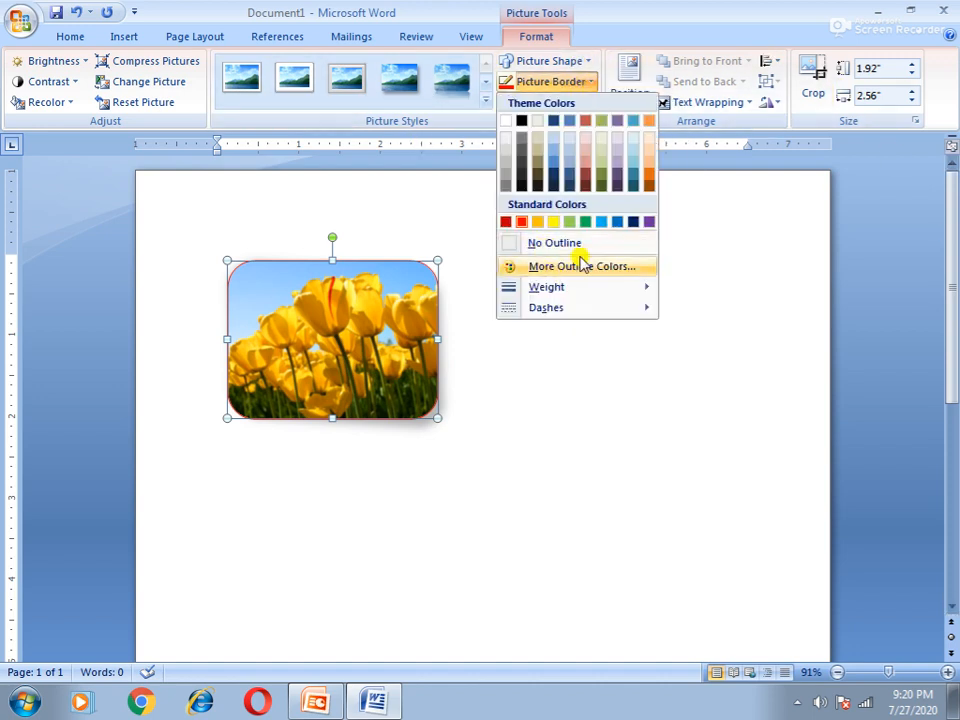
mouse_move(648, 296)
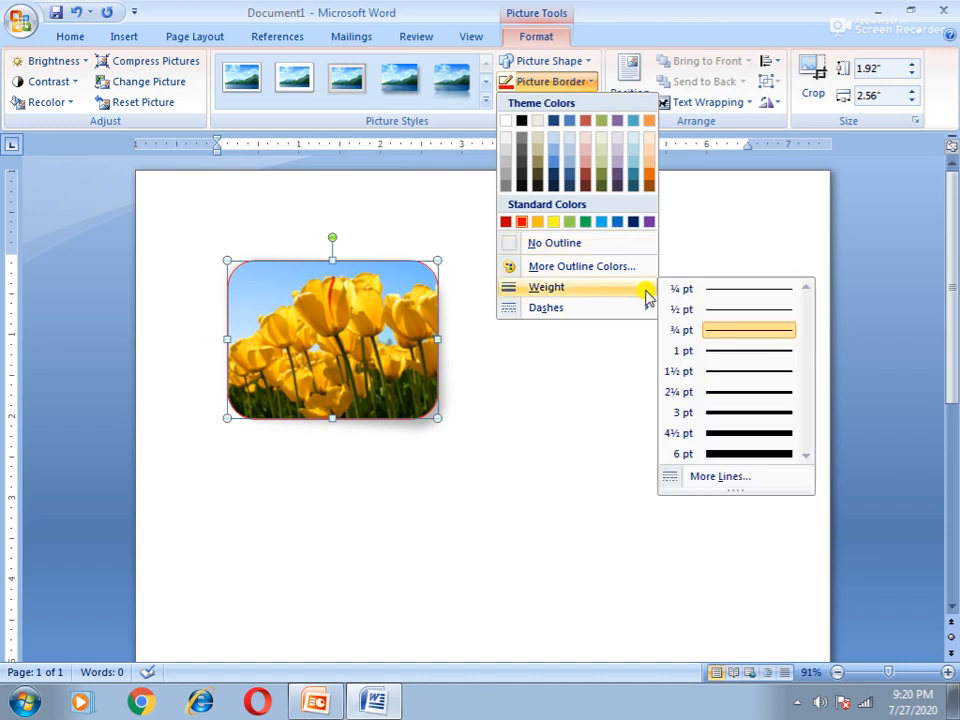
left_click(740, 478)
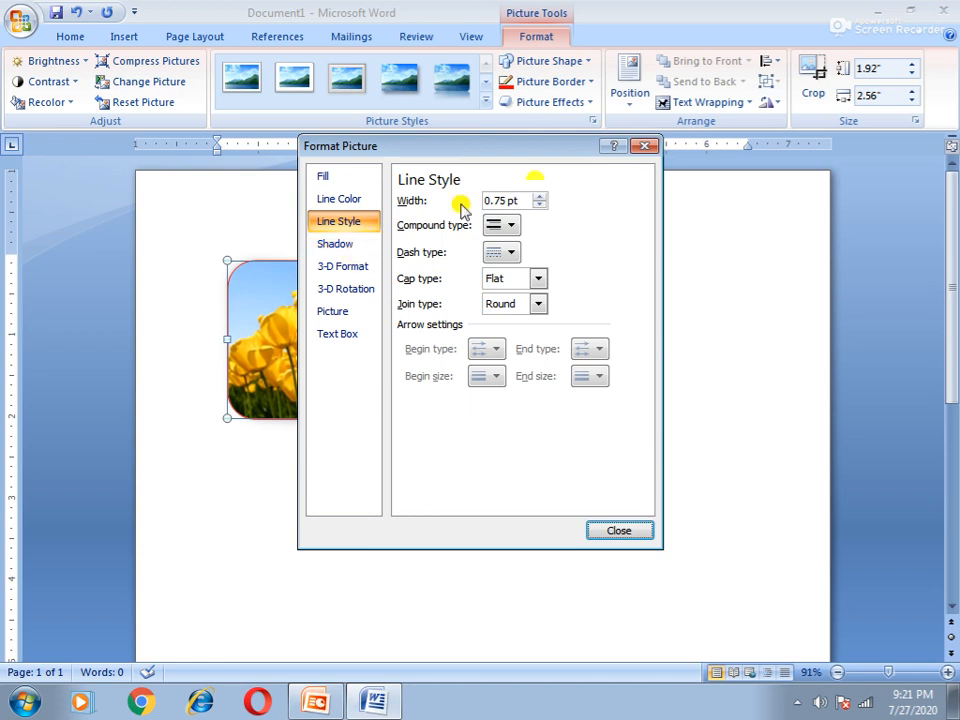
left_click(646, 148)
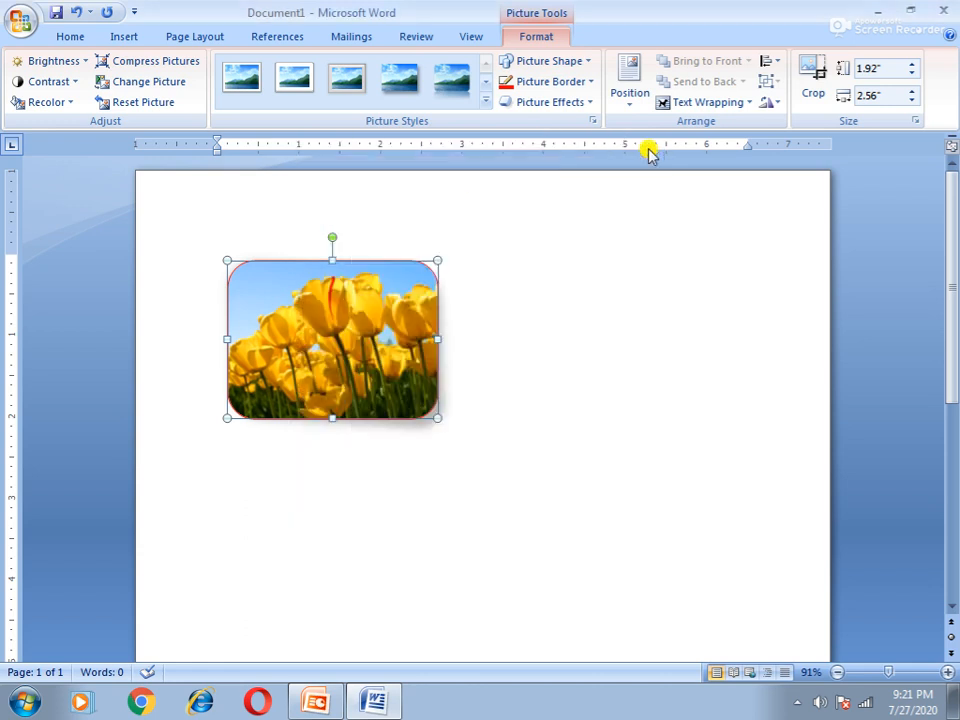
- Apply the second bevel in the first row of bevels to the tulip picture, and clear it with No Presets
left_click(590, 110)
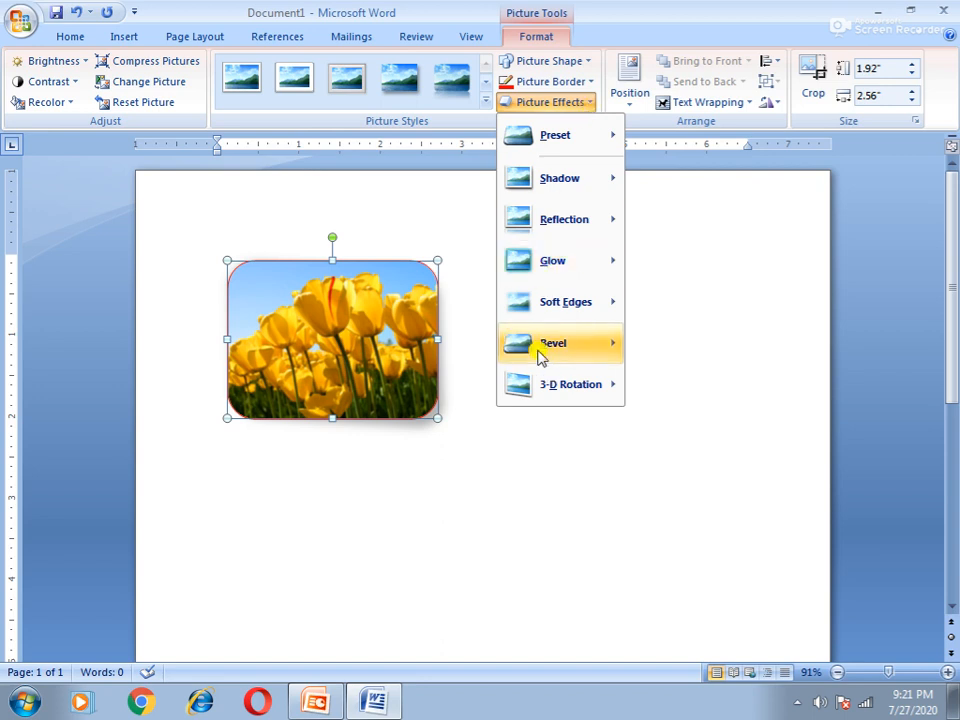
mouse_move(540, 356)
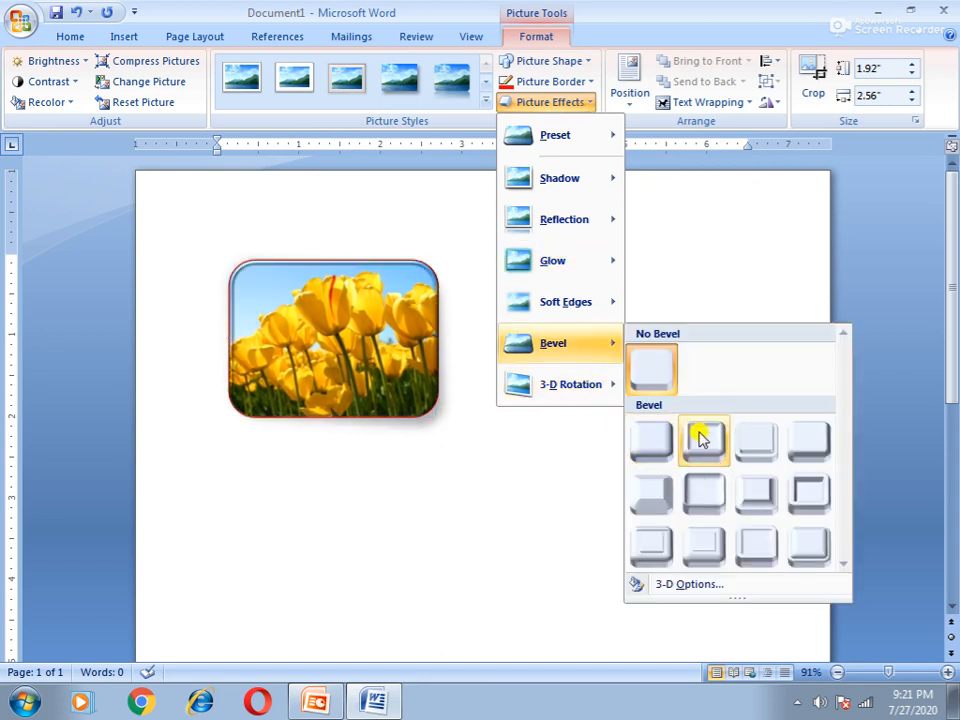
left_click(699, 430)
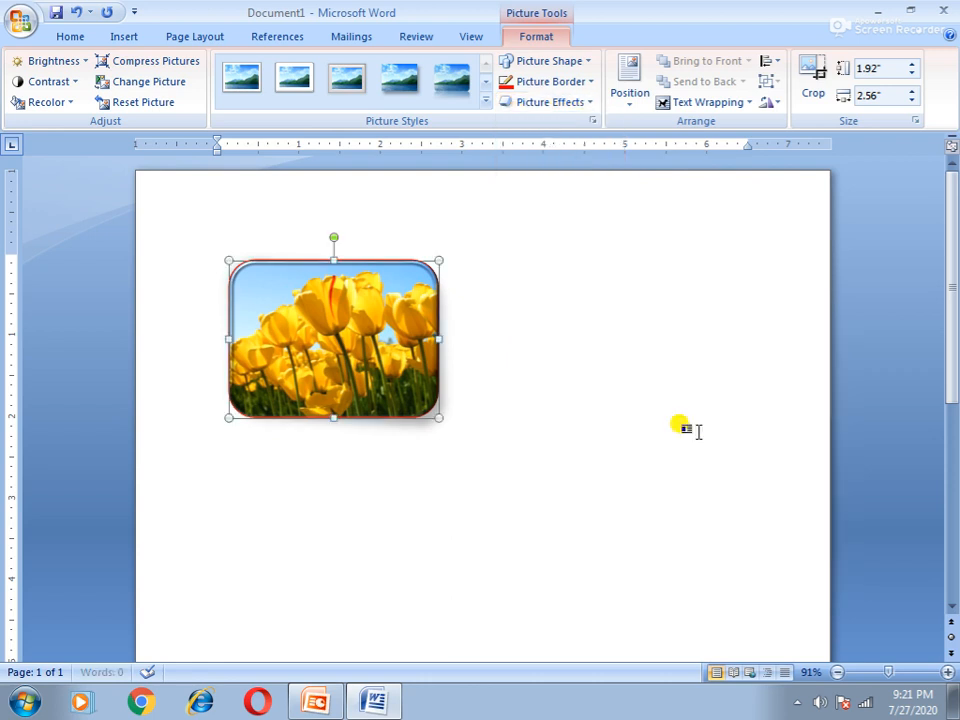
left_click(580, 387)
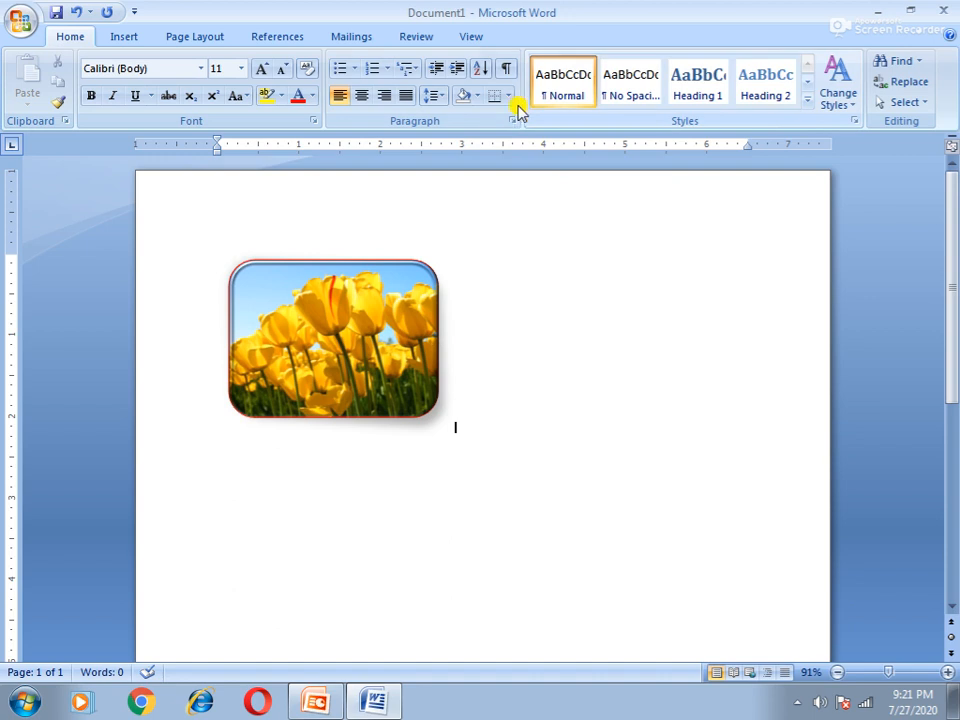
left_click(400, 332)
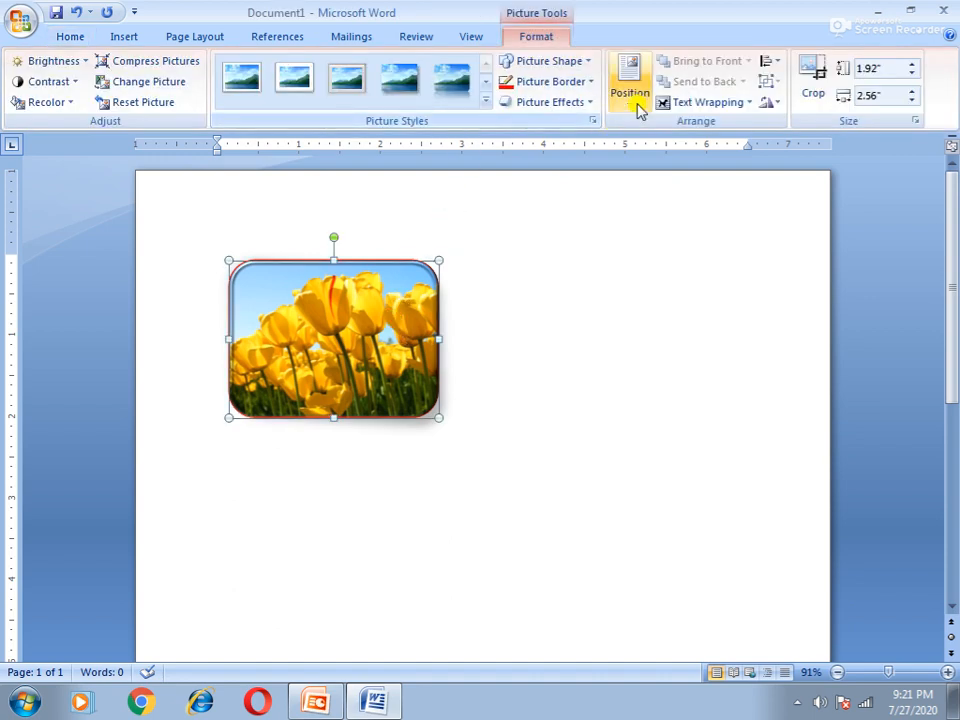
left_click(593, 102)
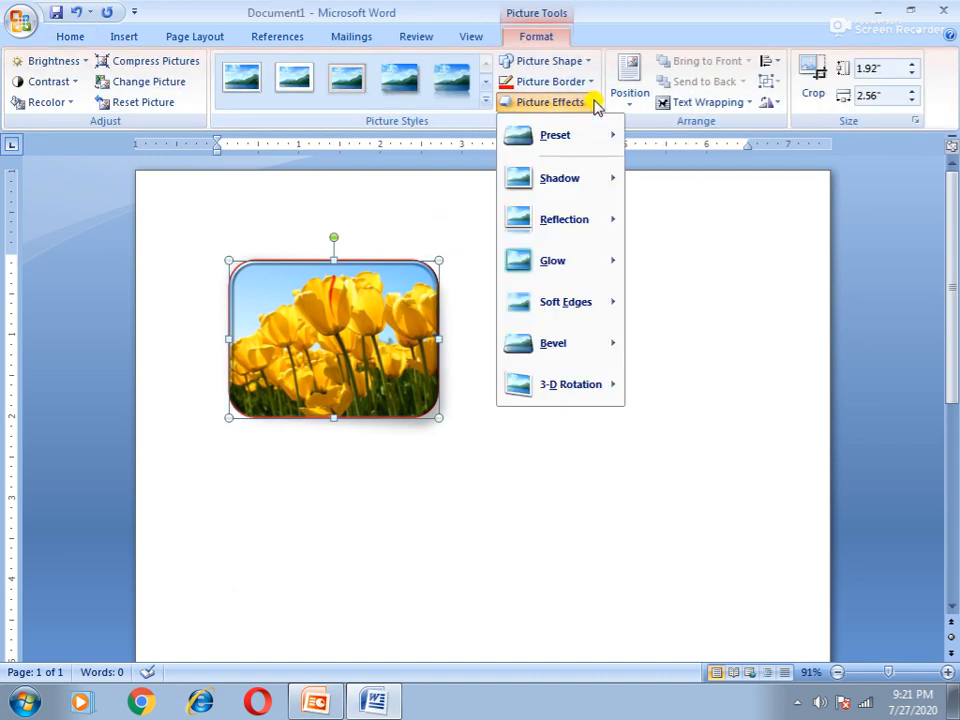
mouse_move(570, 140)
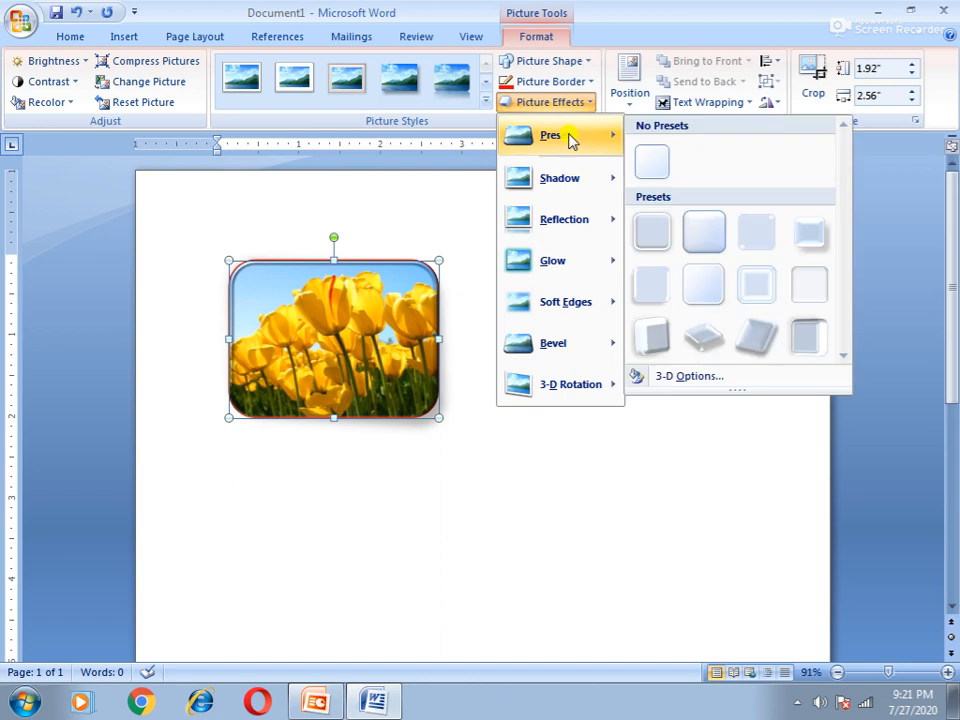
left_click(654, 163)
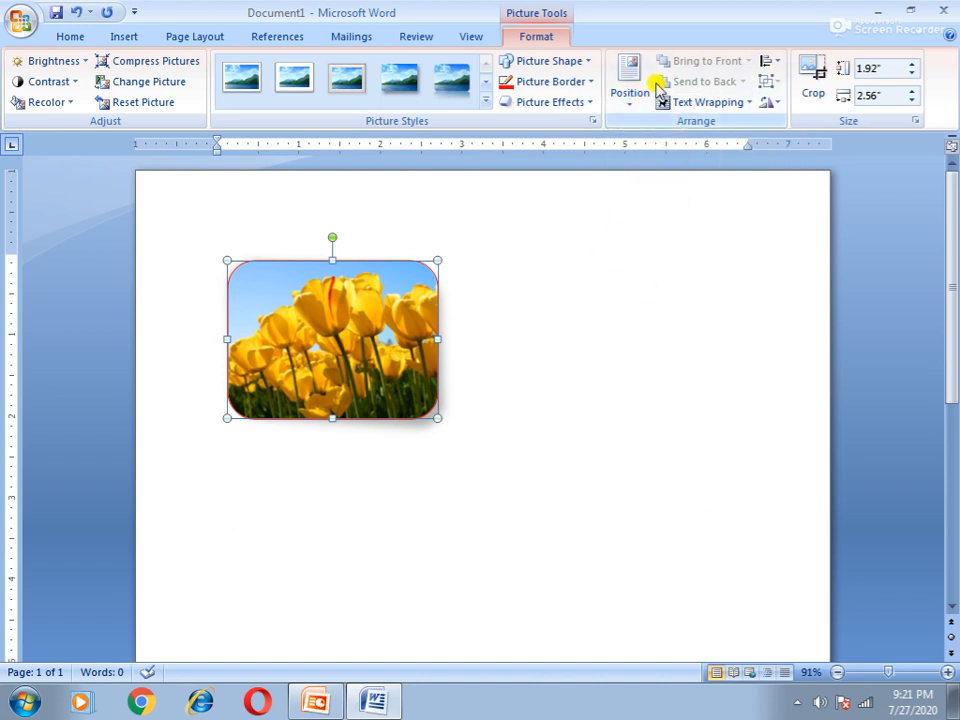
- Generate sample paragraphs below the tulip picture with the =rand() function
left_click_drag(312, 283, 350, 390)
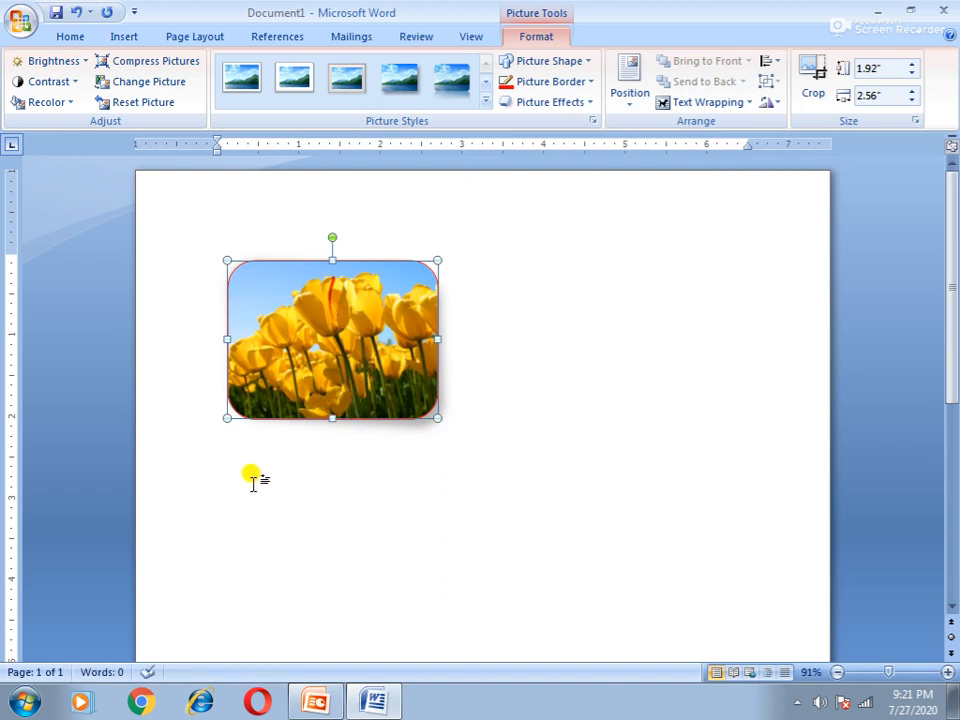
left_click(480, 371)
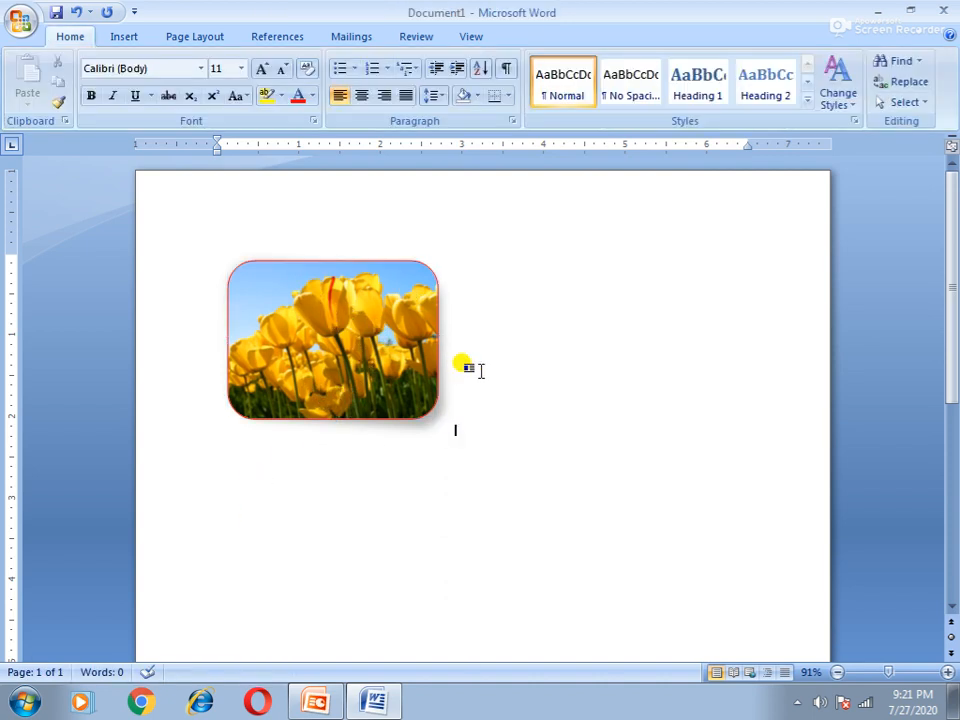
key("Return")
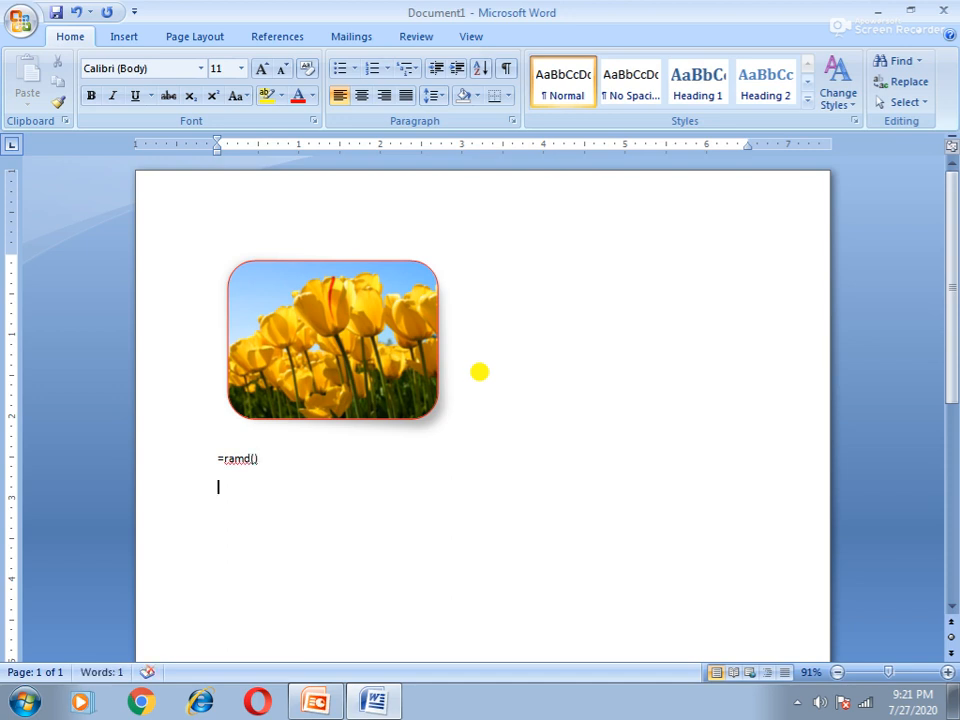
left_click(247, 461)
key("BackSpace")
key("BackSpace")
type("nd(")
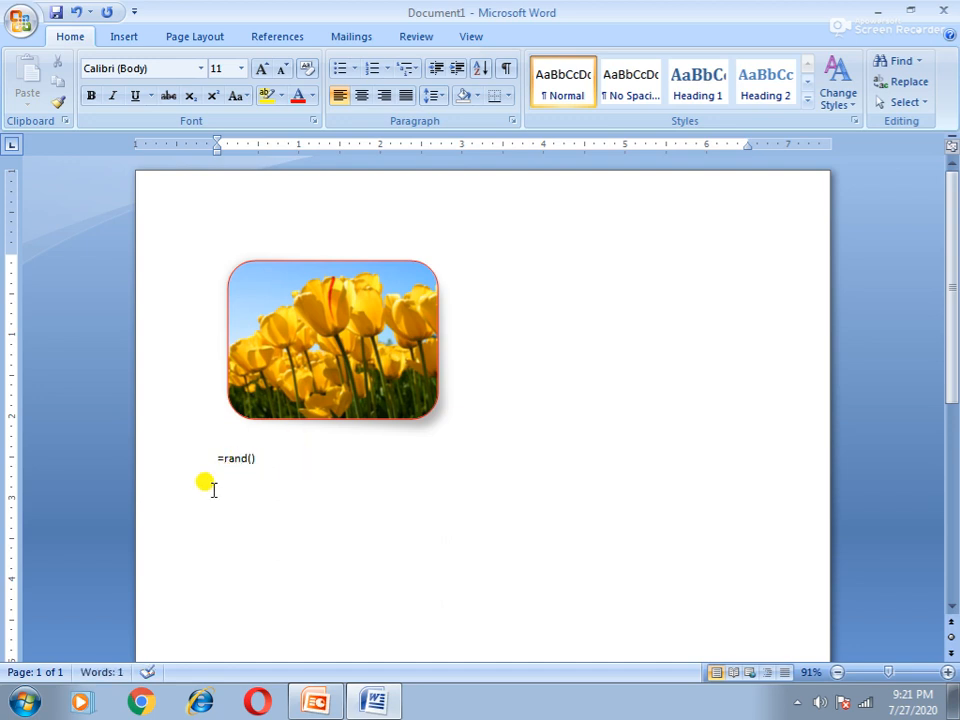
left_click(276, 457)
key("Return")
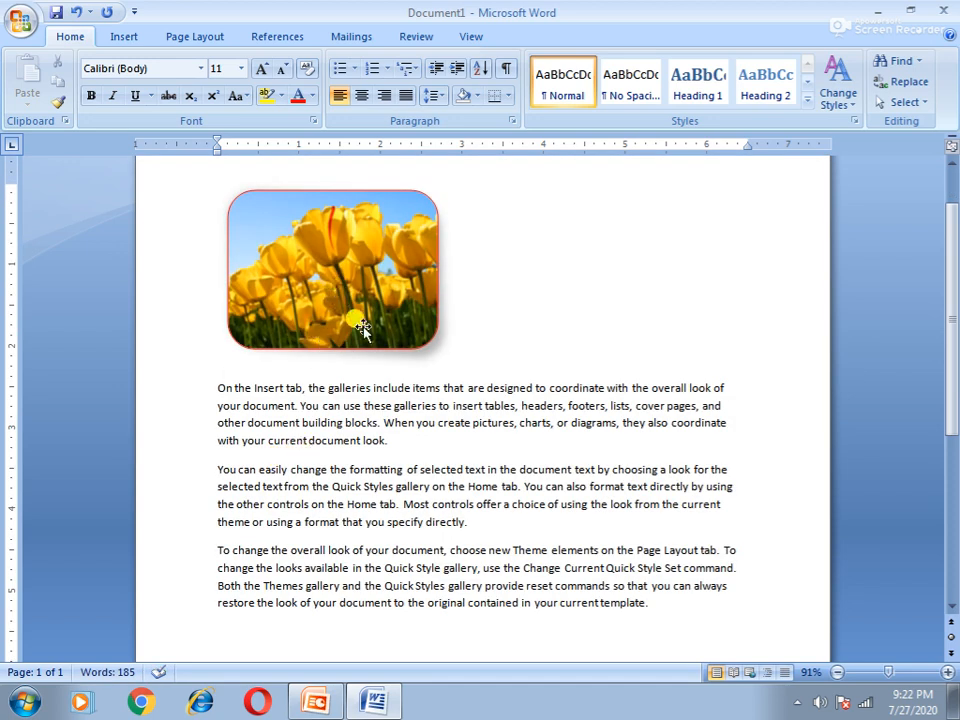
- Position the tulip picture at the top left of the page with square text wrapping
left_click(403, 270)
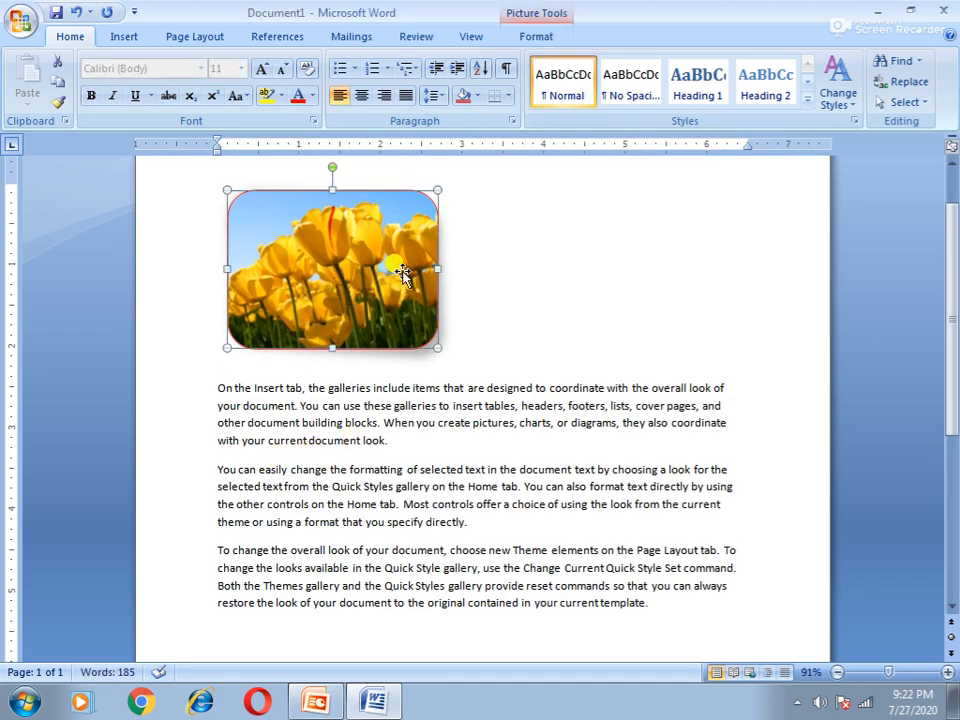
left_click(537, 38)
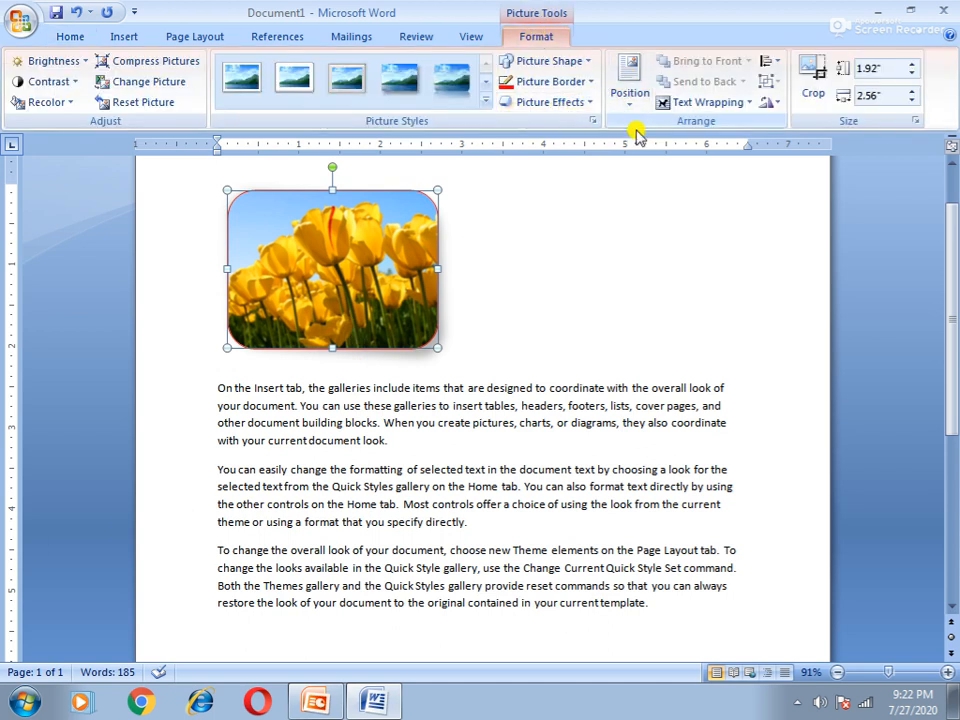
left_click(629, 100)
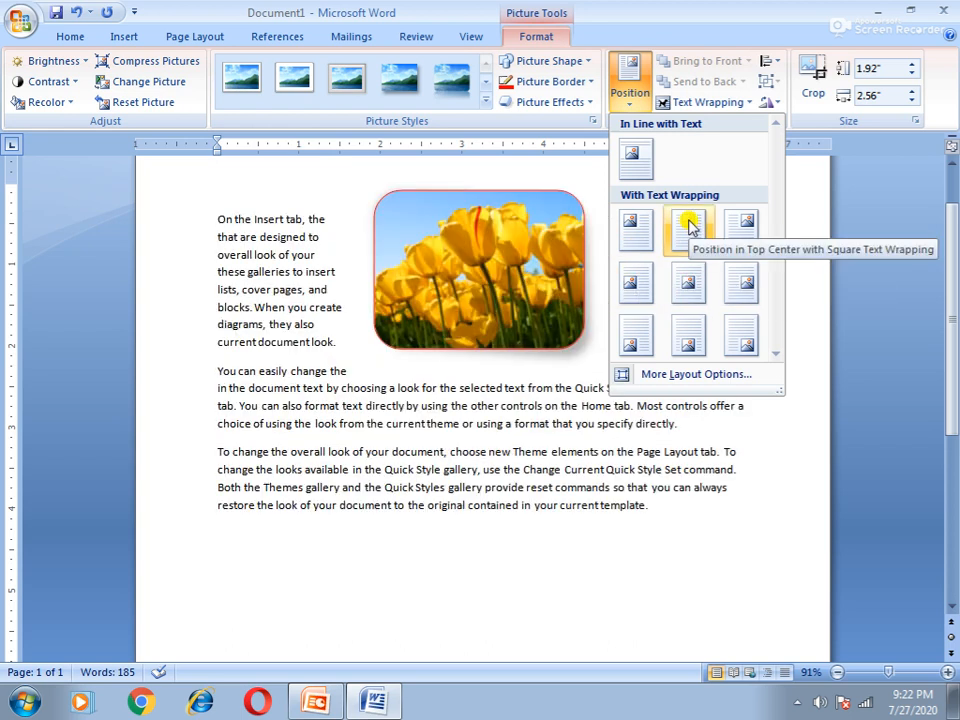
left_click(632, 240)
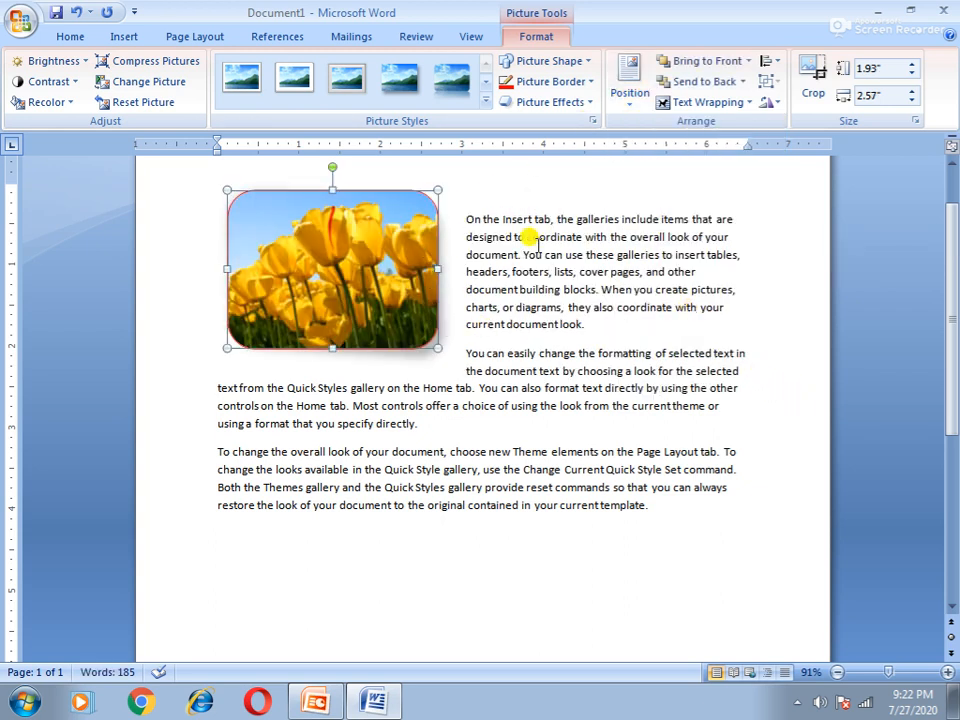
- Undo the tulip picture's top-left positioning and reselect the picture
key("ctrl+z")
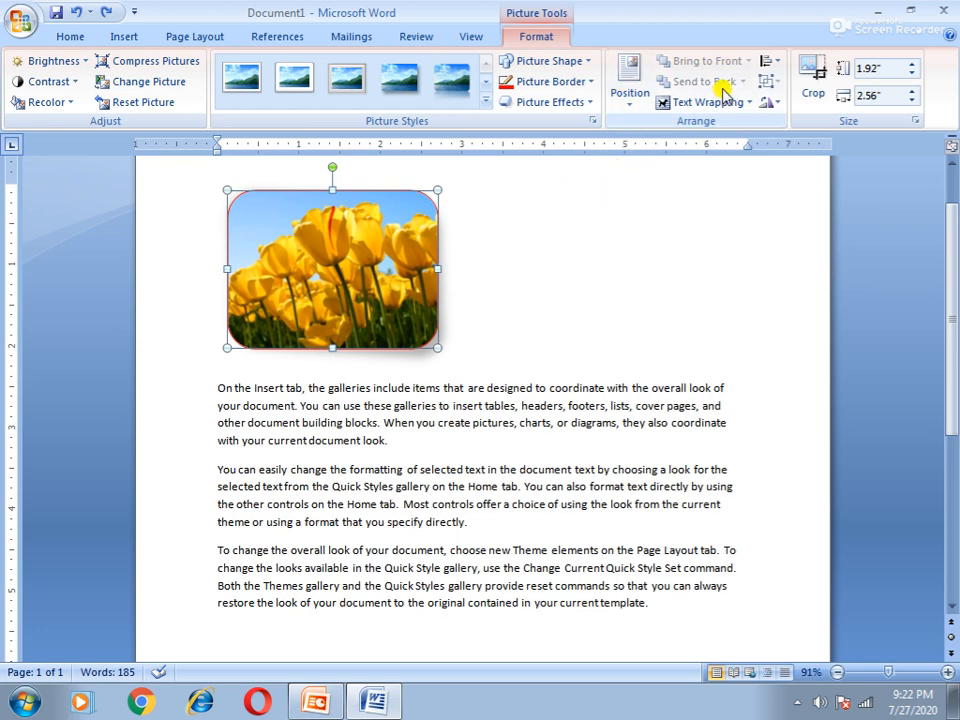
left_click(476, 274)
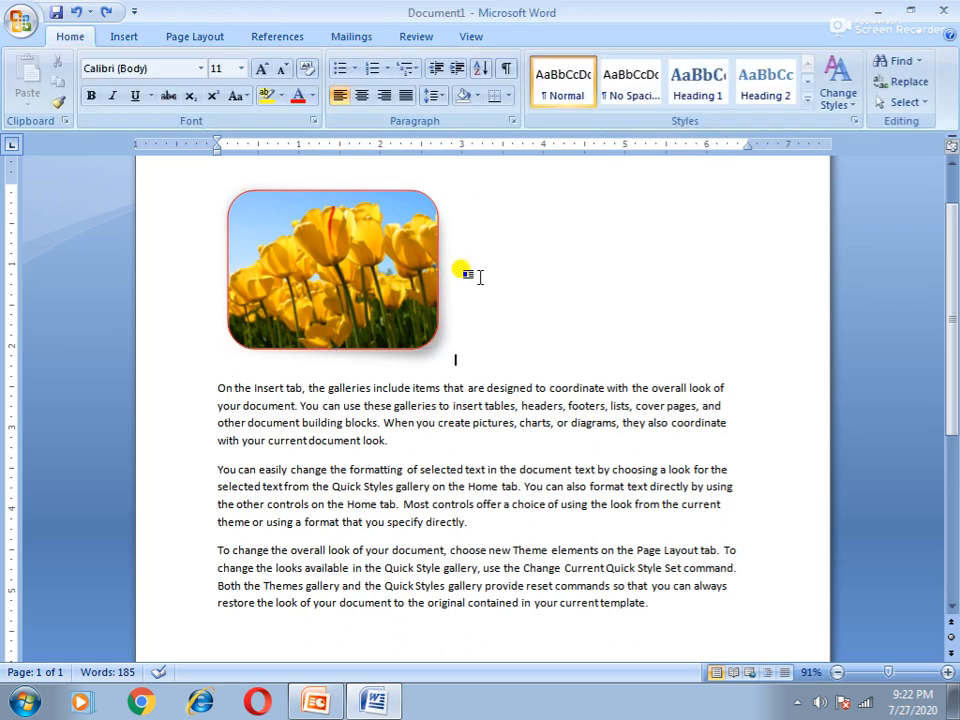
left_click(366, 265)
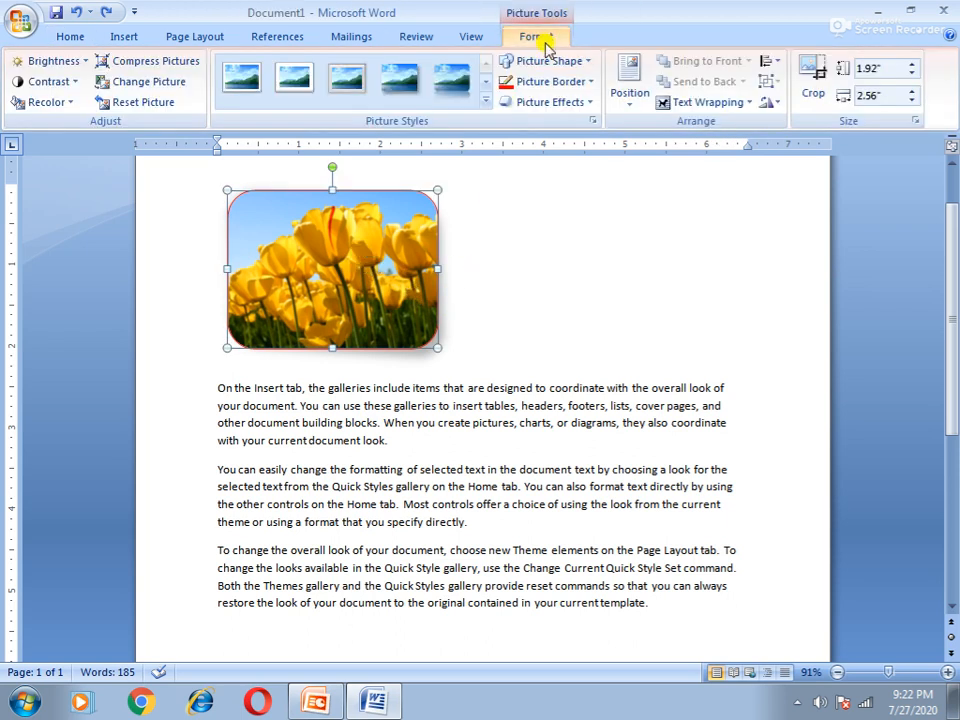
- Set the tulip picture's text wrapping to In Line with Text, and change it to Square
left_click(748, 104)
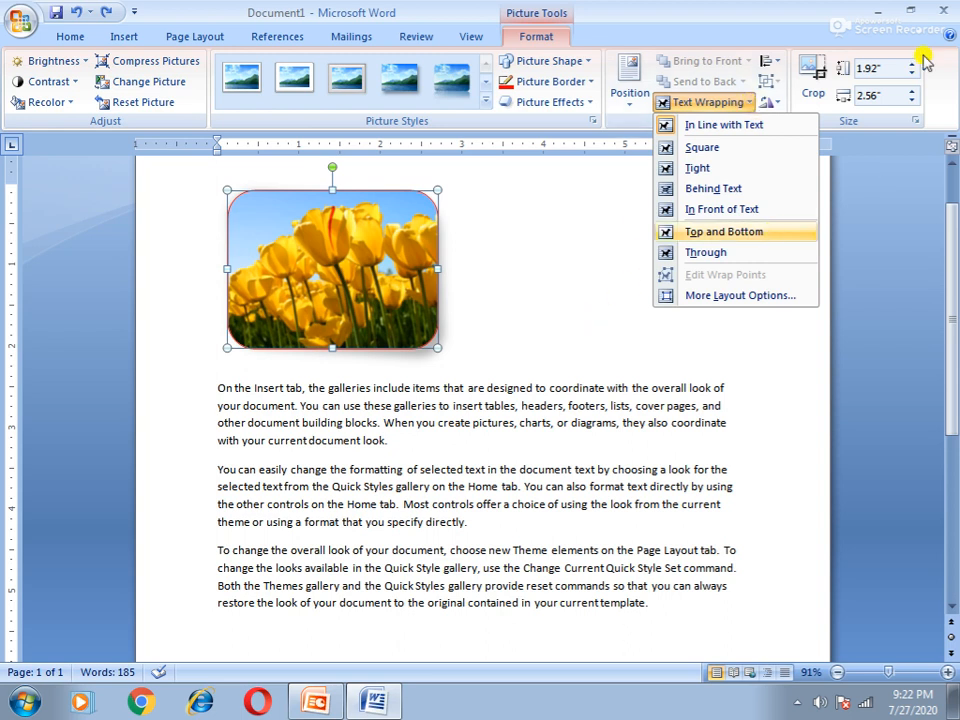
left_click(746, 127)
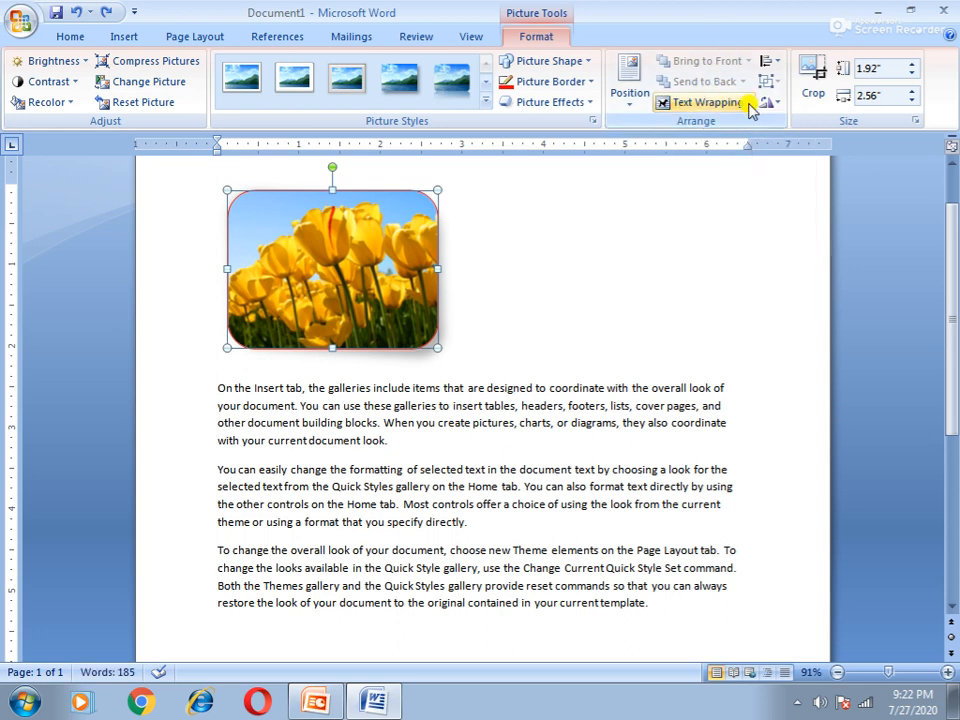
left_click(746, 105)
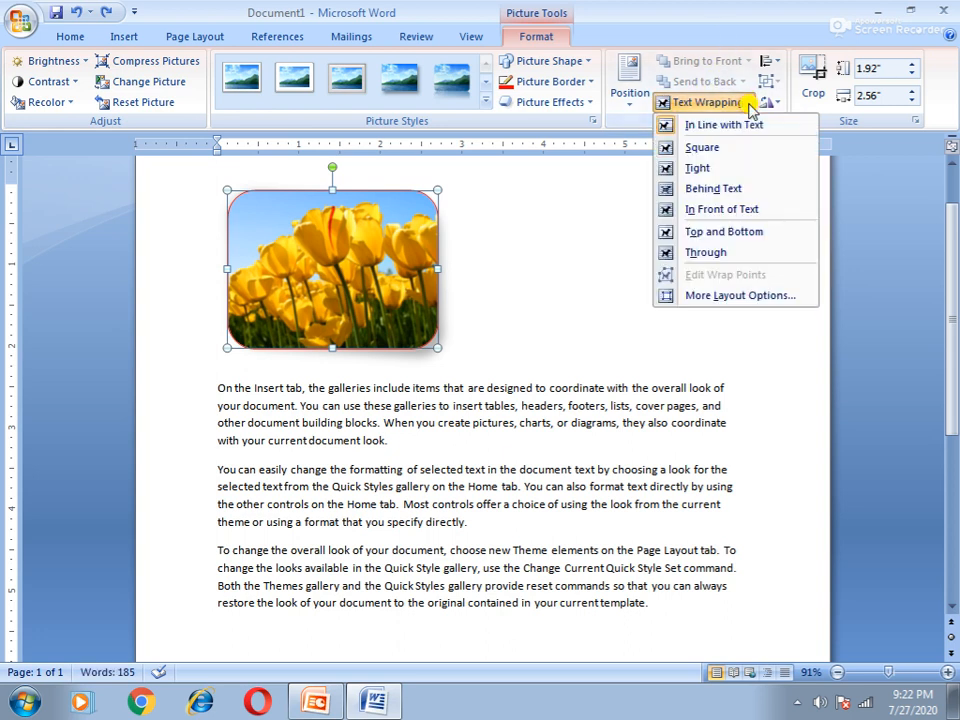
left_click(695, 150)
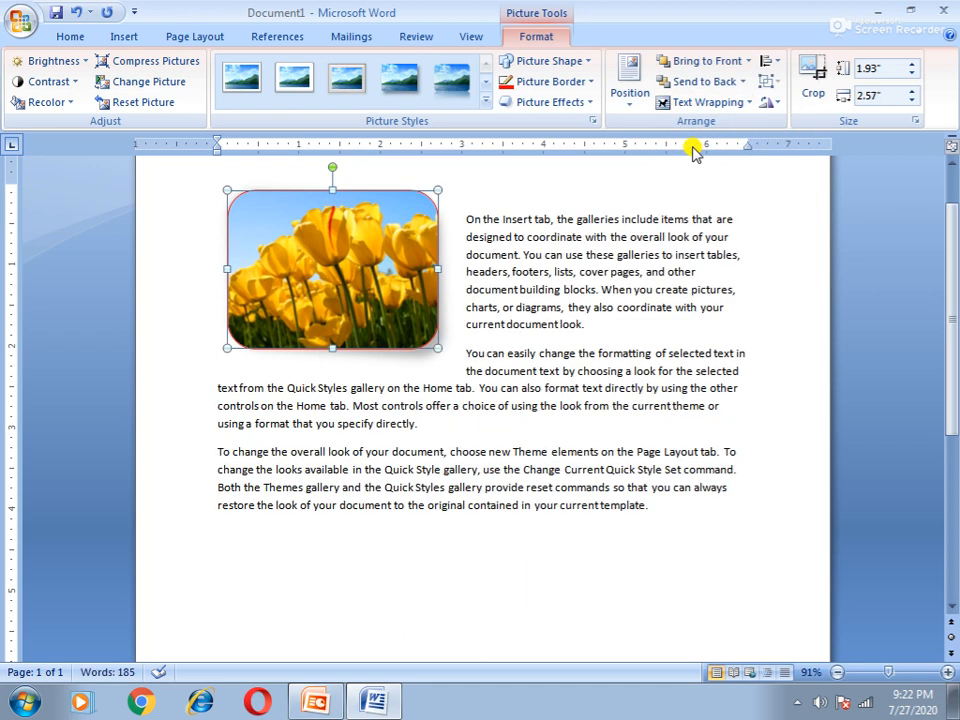
- Apply Tight text wrapping to the tulip picture and move it around within the paragraphs, ending near the left margin beside the first two
left_click(741, 104)
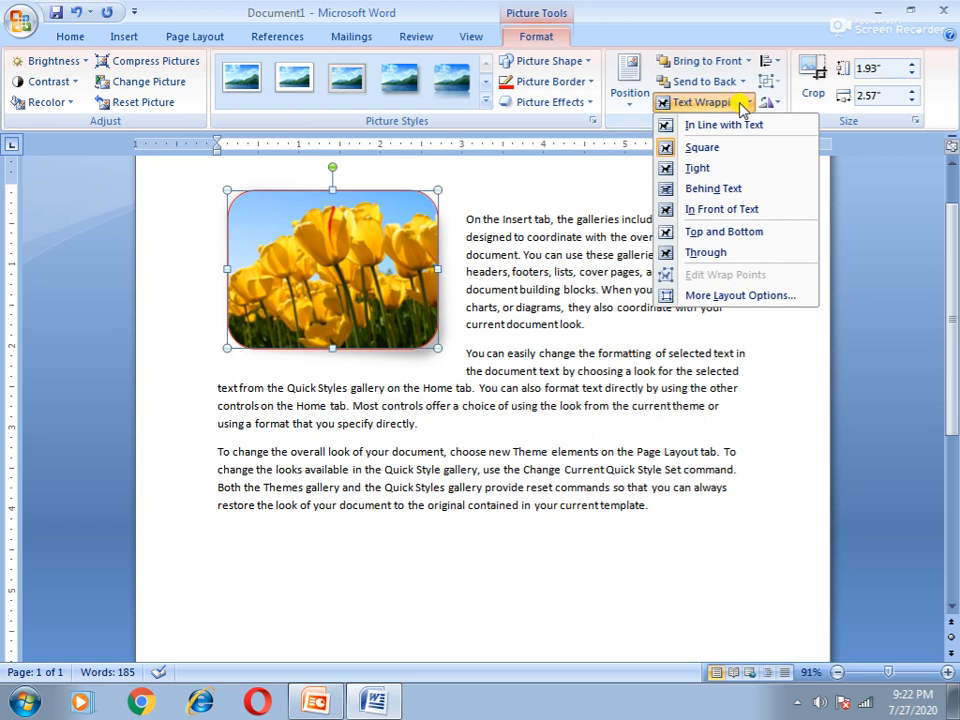
left_click(705, 170)
left_click_drag(457, 447, 650, 418)
left_click_drag(432, 384, 377, 313)
left_click_drag(570, 378, 369, 296)
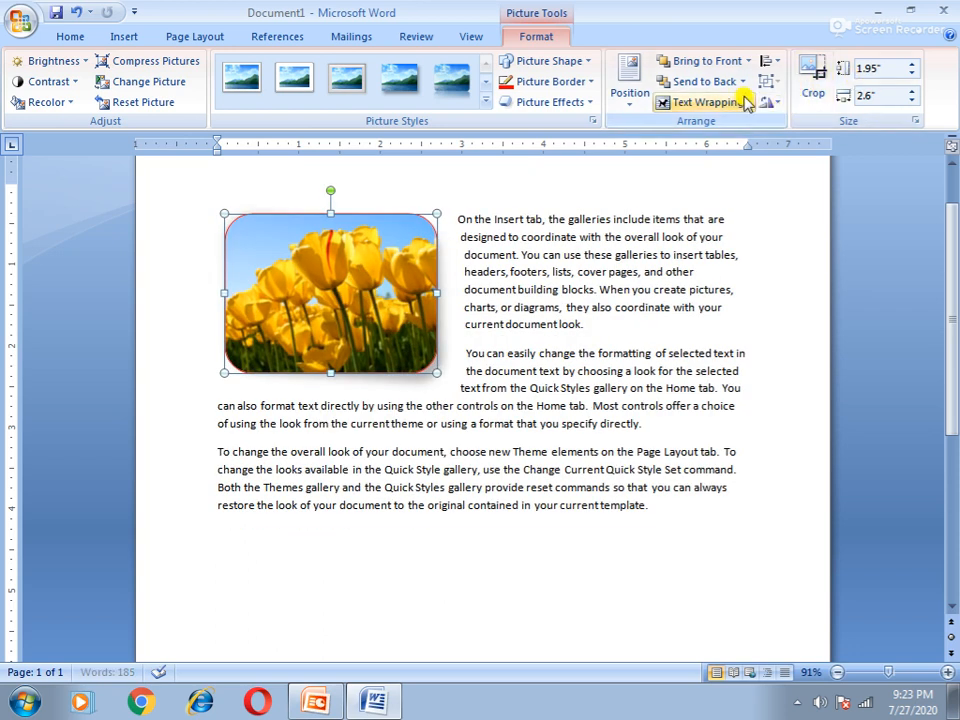
- Set the tulip picture's text wrapping to Behind Text, and switch it to In Front of Text
left_click(743, 101)
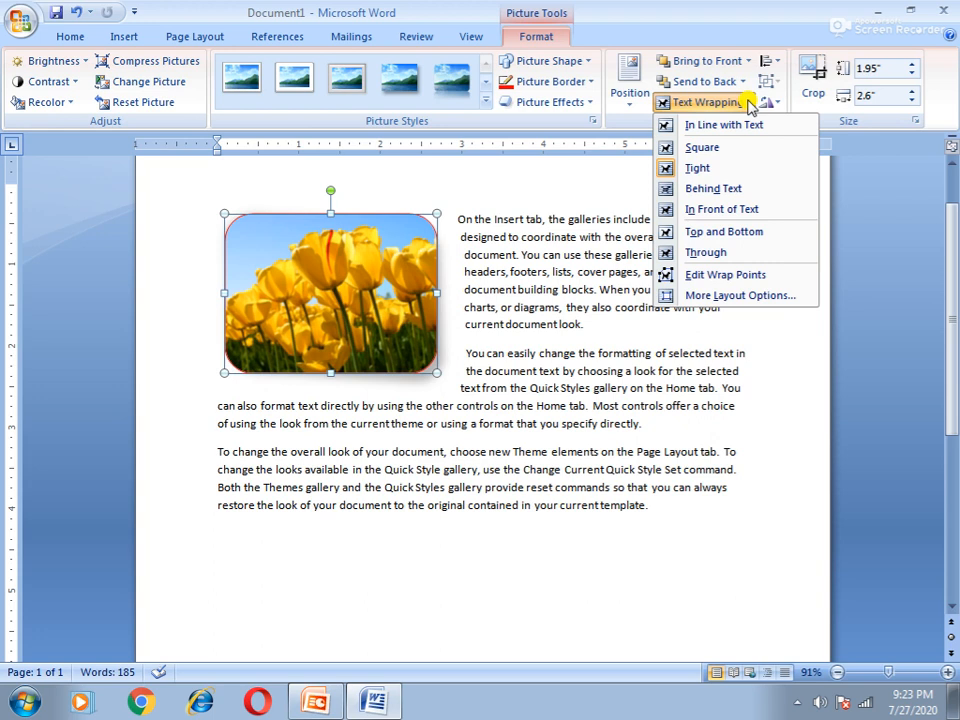
left_click(714, 189)
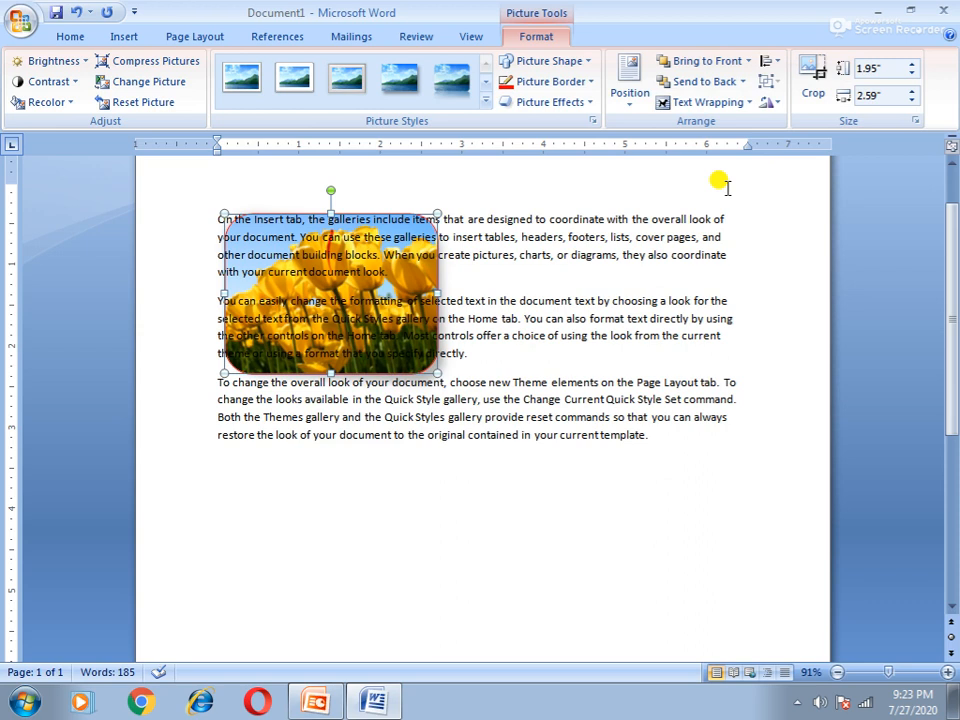
left_click(750, 104)
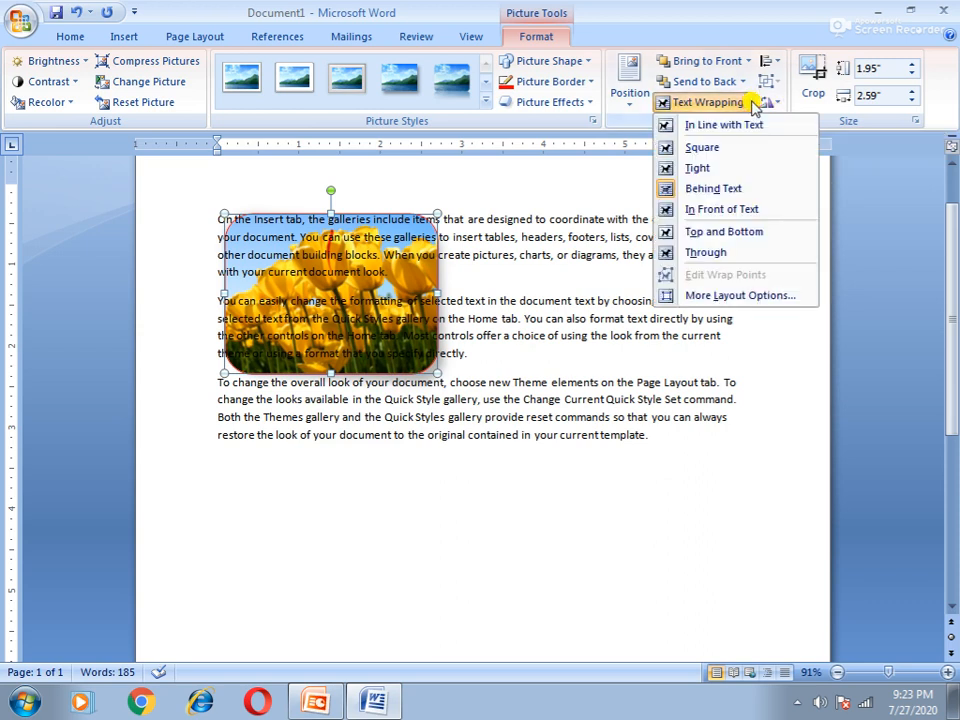
left_click(736, 210)
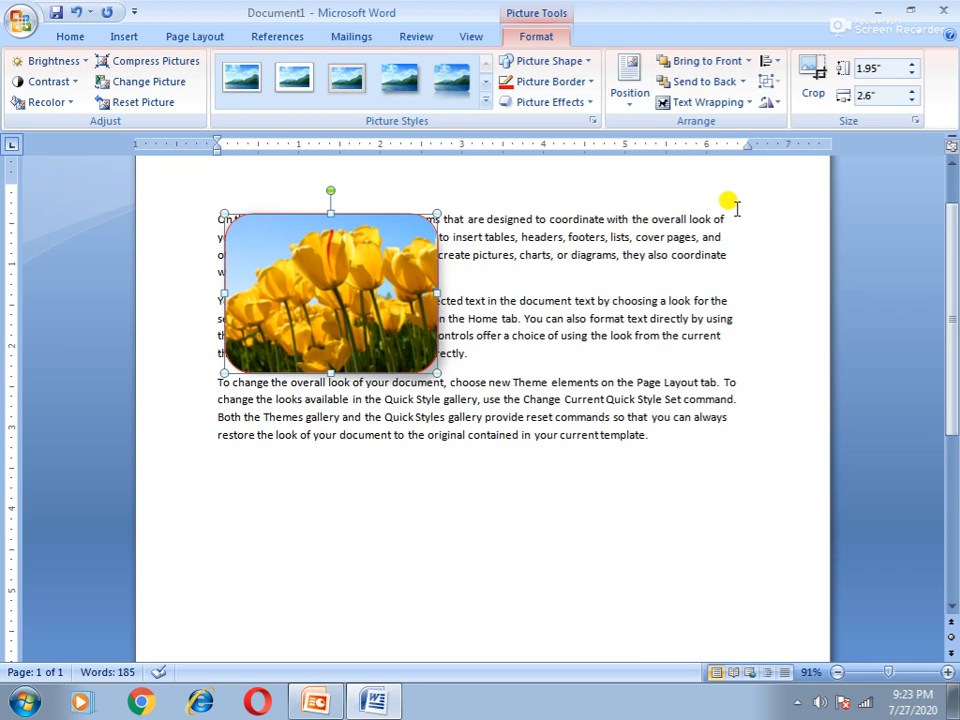
- Raise the tulip picture's brightness to +40 % and remove its border with No Outline
left_click(750, 104)
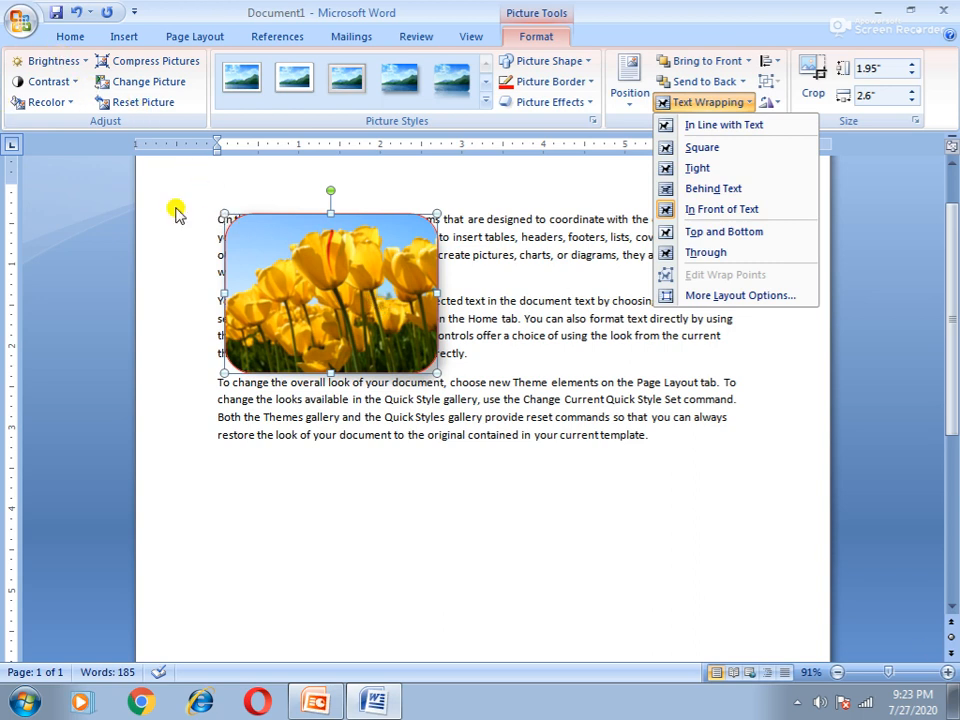
left_click(50, 60)
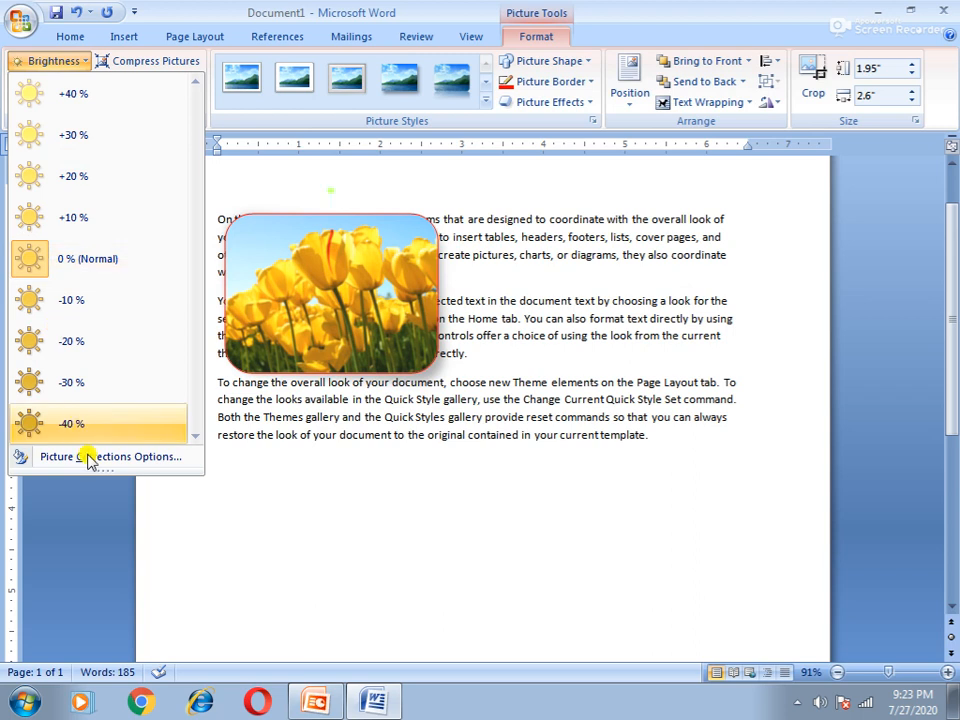
left_click(47, 93)
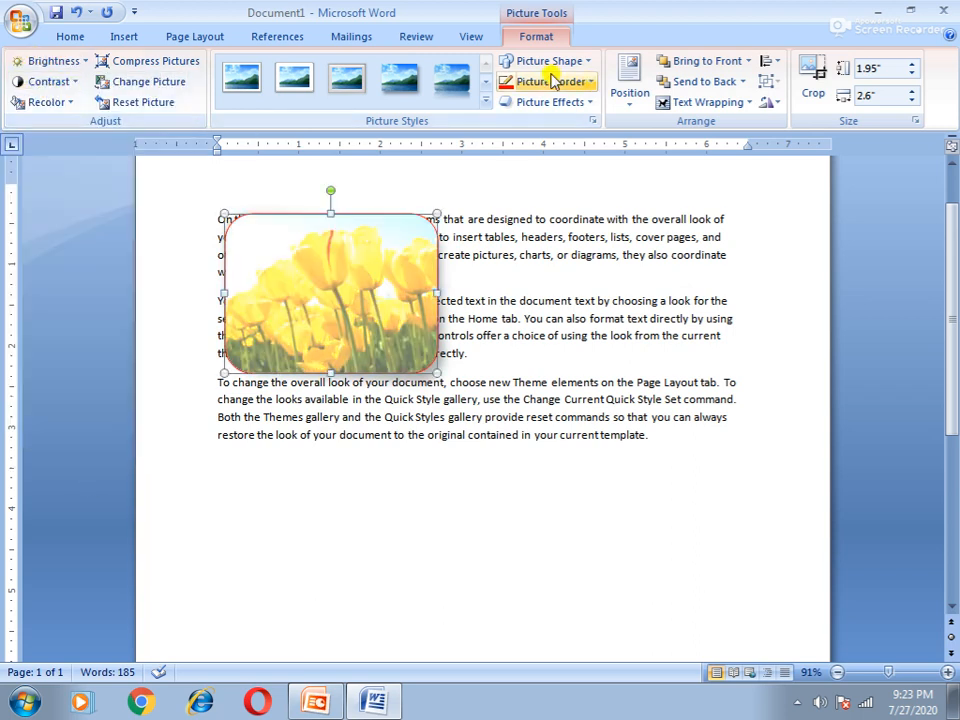
left_click(586, 82)
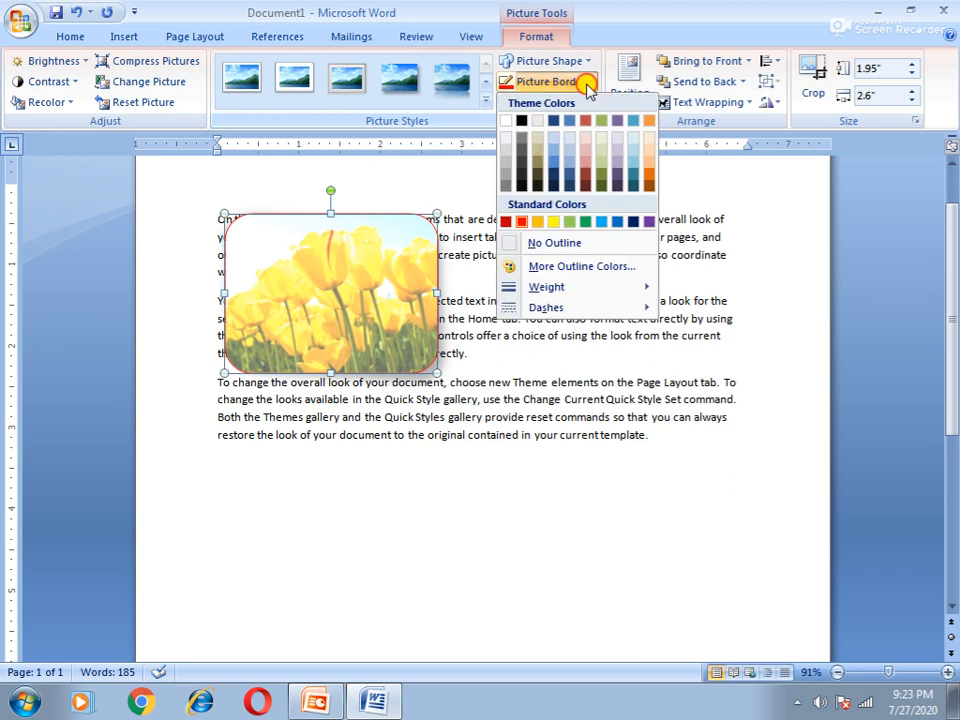
left_click(556, 242)
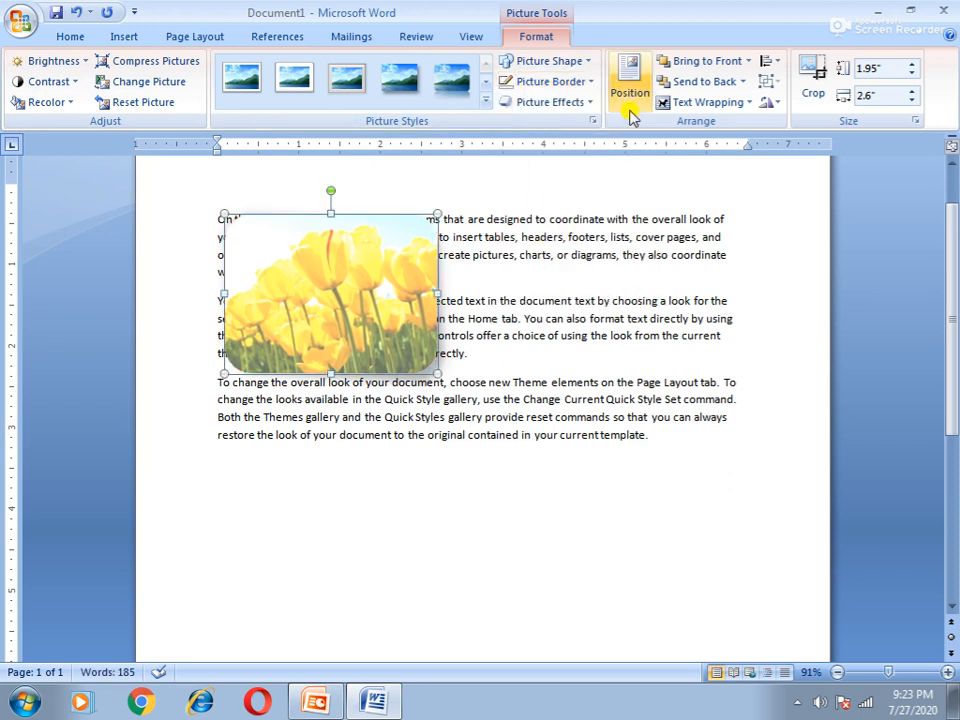
- Place the brightened tulip picture behind the text, deselect it, and try to move it through the text
left_click(749, 103)
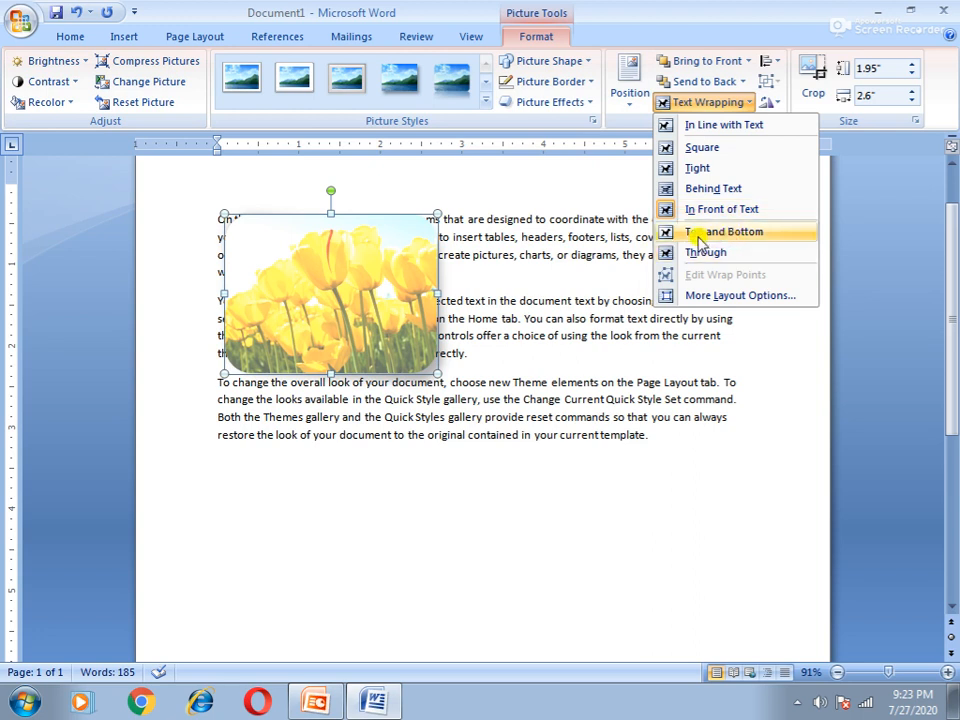
left_click(713, 190)
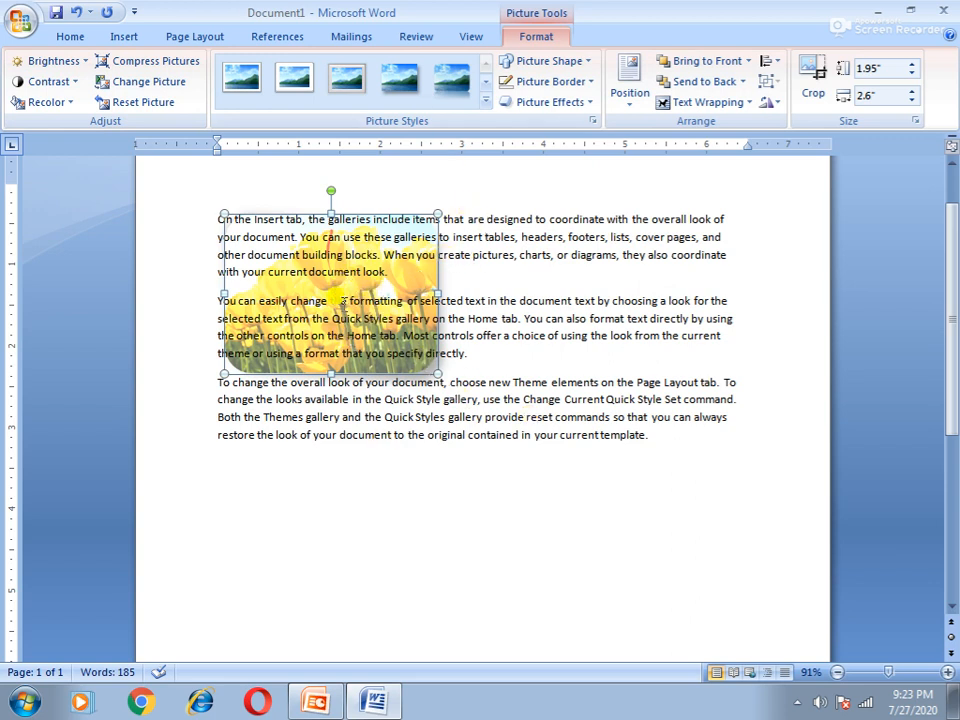
left_click(190, 195)
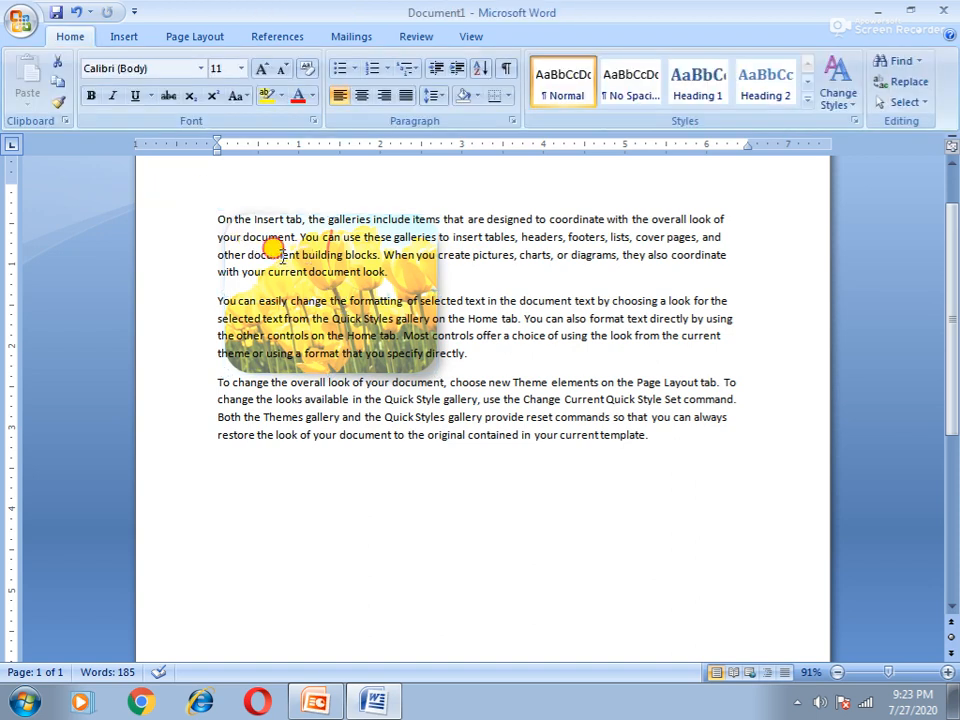
left_click_drag(248, 254, 388, 310)
left_click(405, 520)
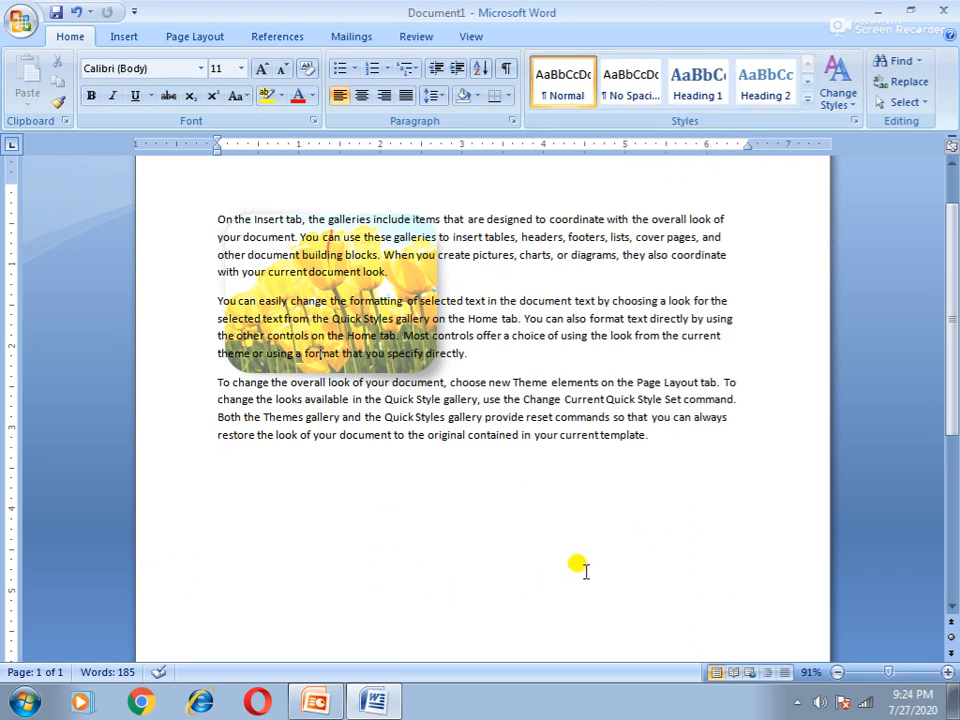
- Undo the recent brightness, border and text wrapping changes until the tulip picture is back to Tight wrapping
key("ctrl+z")
key("ctrl+z")
key("ctrl+z")
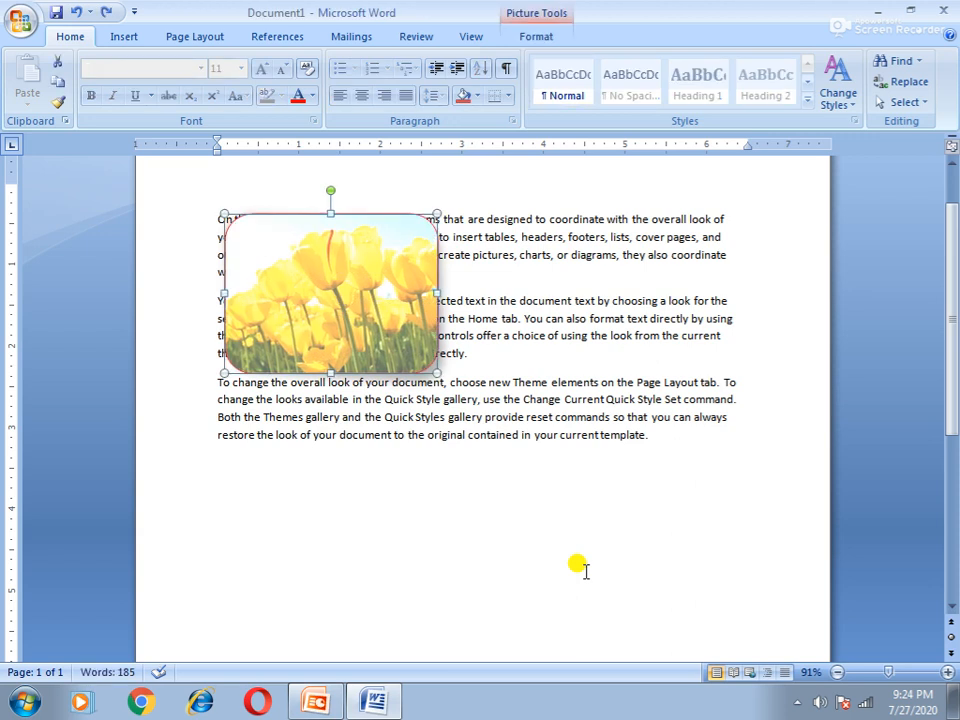
key("ctrl+z")
type("zz")
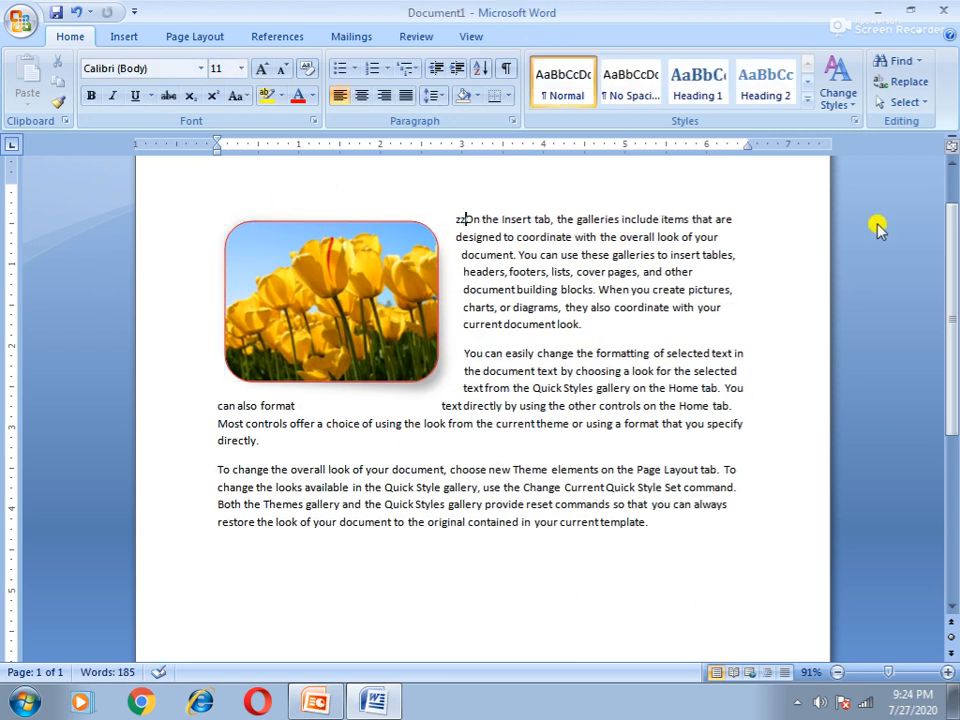
- Select the tulip picture and preview the Rotate Right 90° option without applying it
left_click(124, 38)
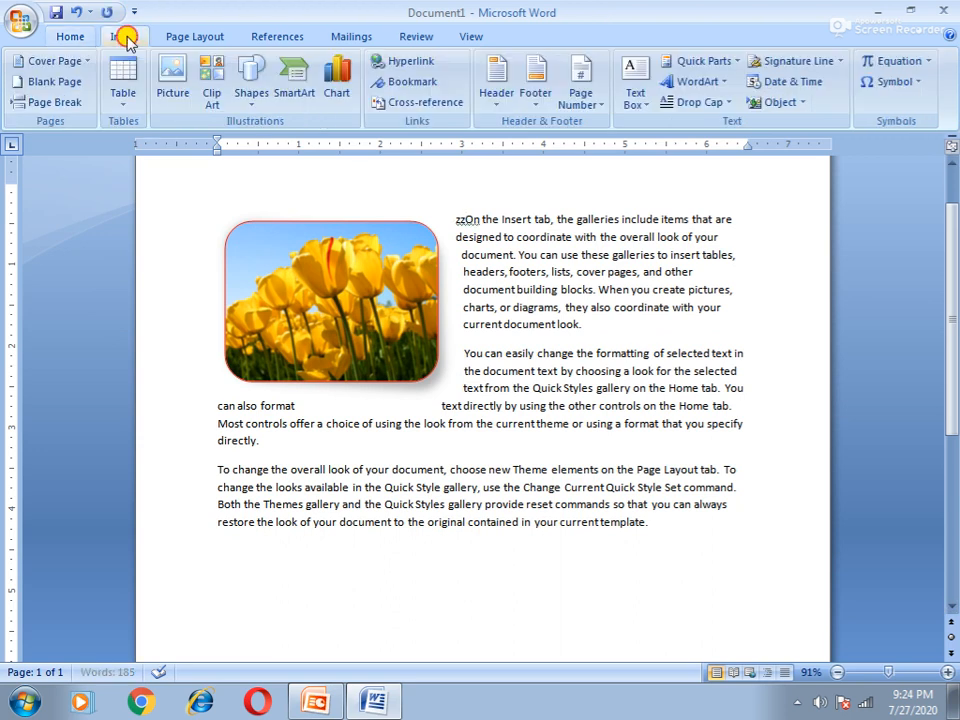
left_click(328, 315)
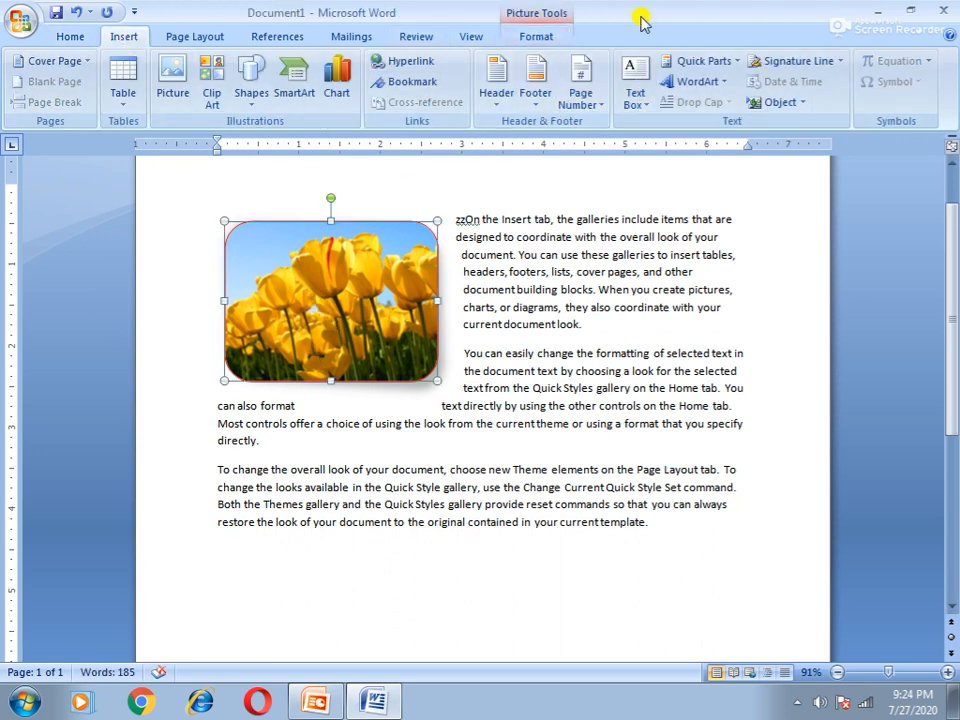
left_click(538, 40)
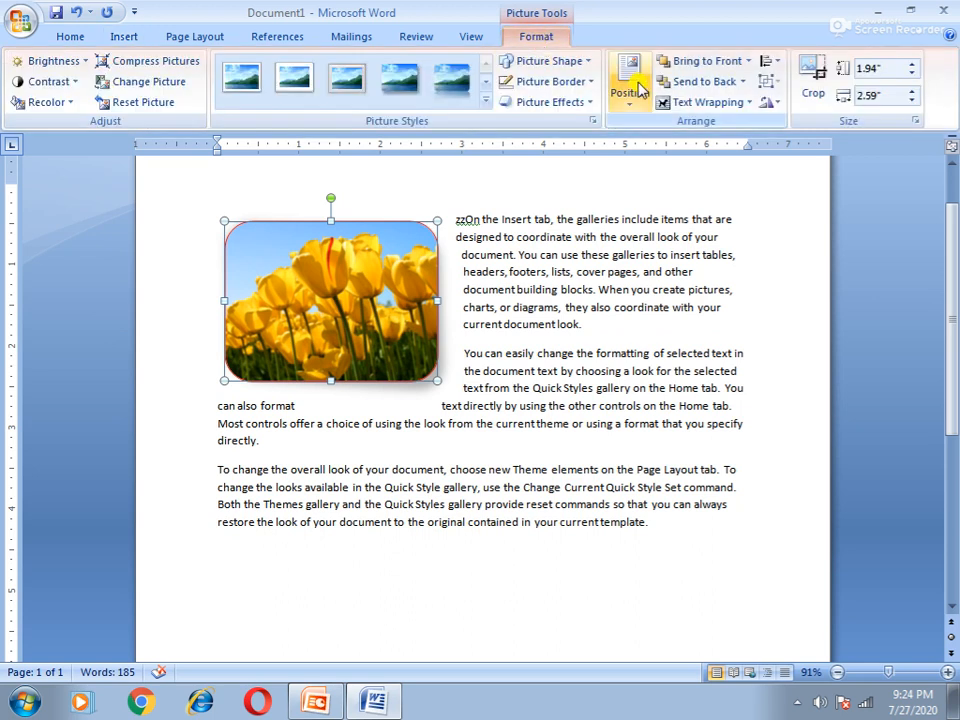
left_click(776, 105)
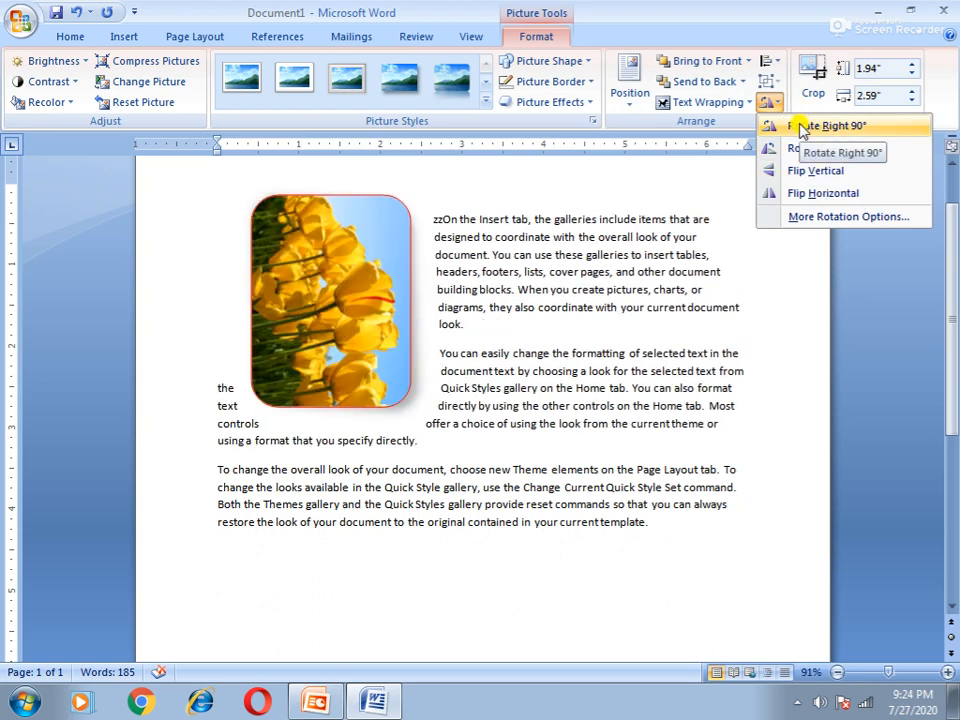
left_click(783, 298)
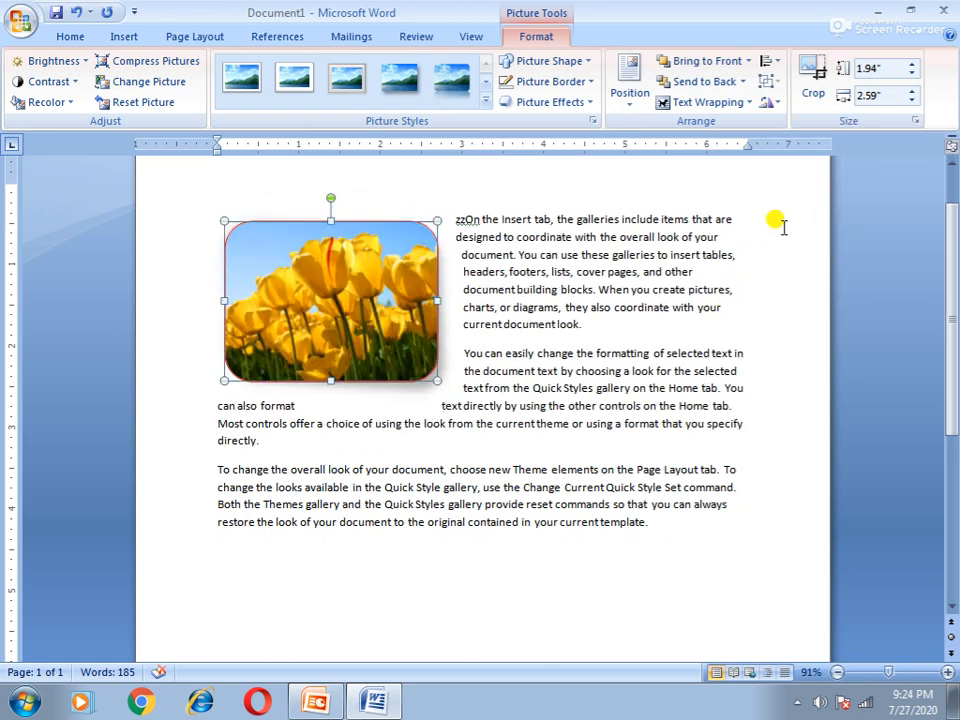
- Align the tulip picture to the left margin
left_click(781, 70)
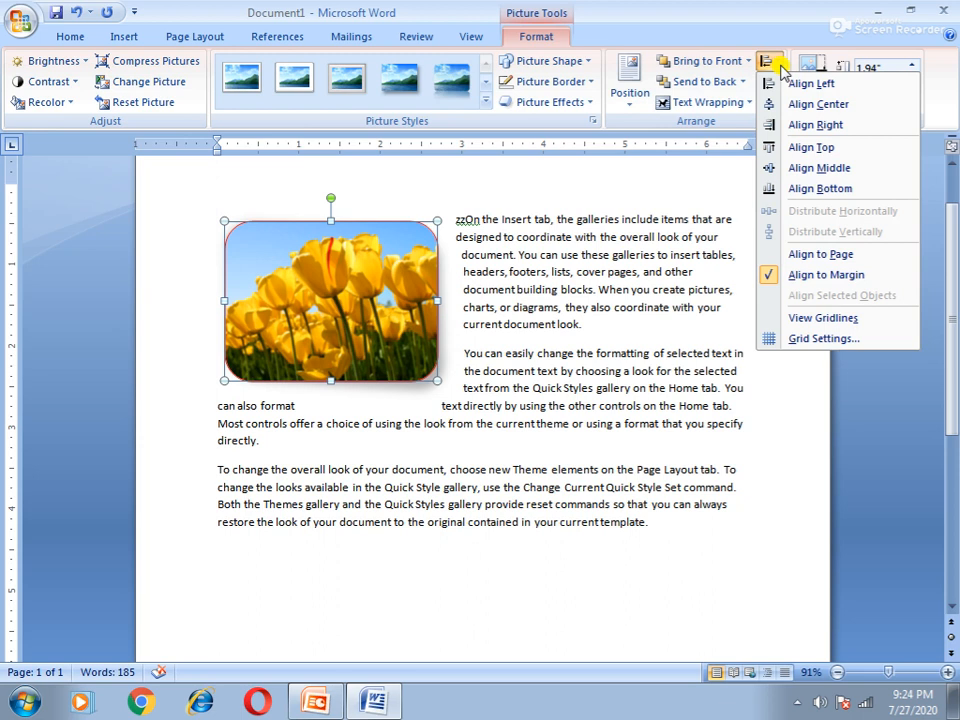
left_click(818, 86)
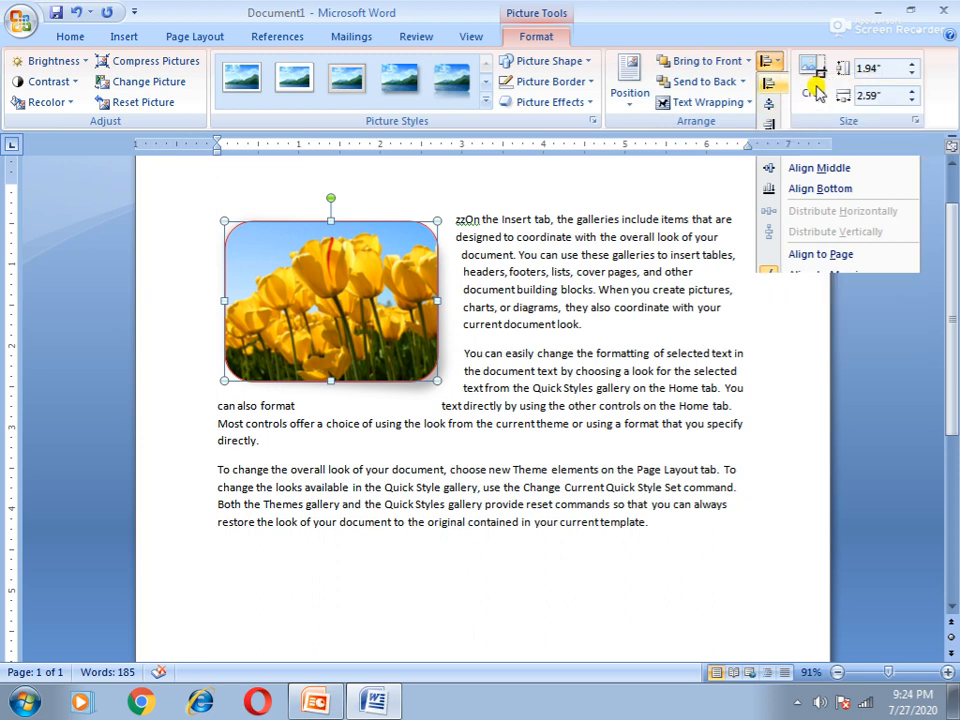
- Align the tulip picture to the right margin and vertically to the middle
left_click(778, 62)
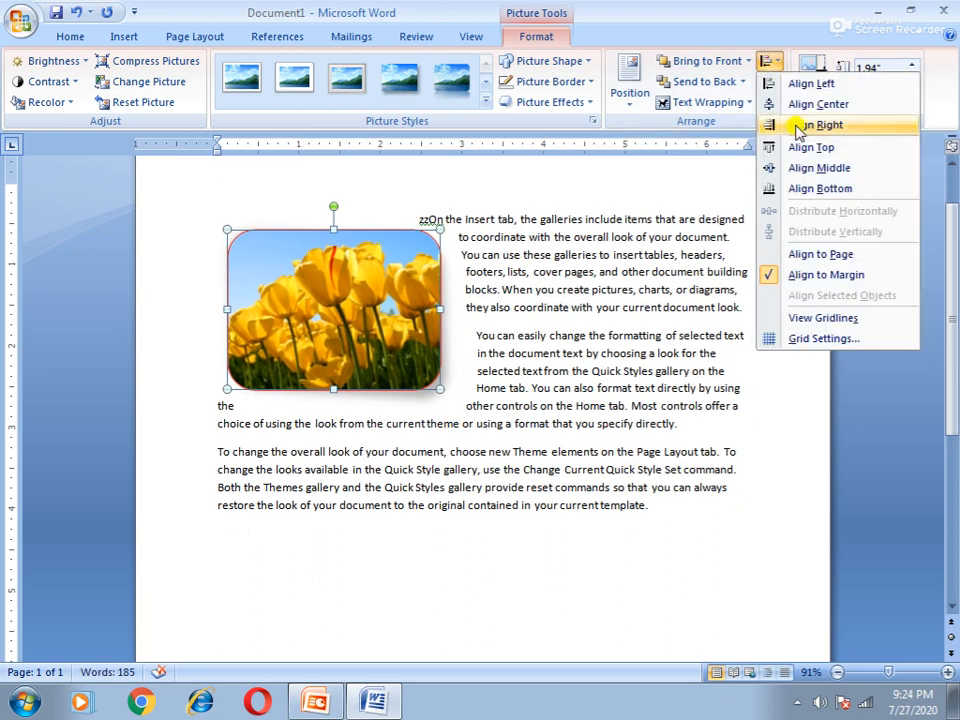
left_click(800, 126)
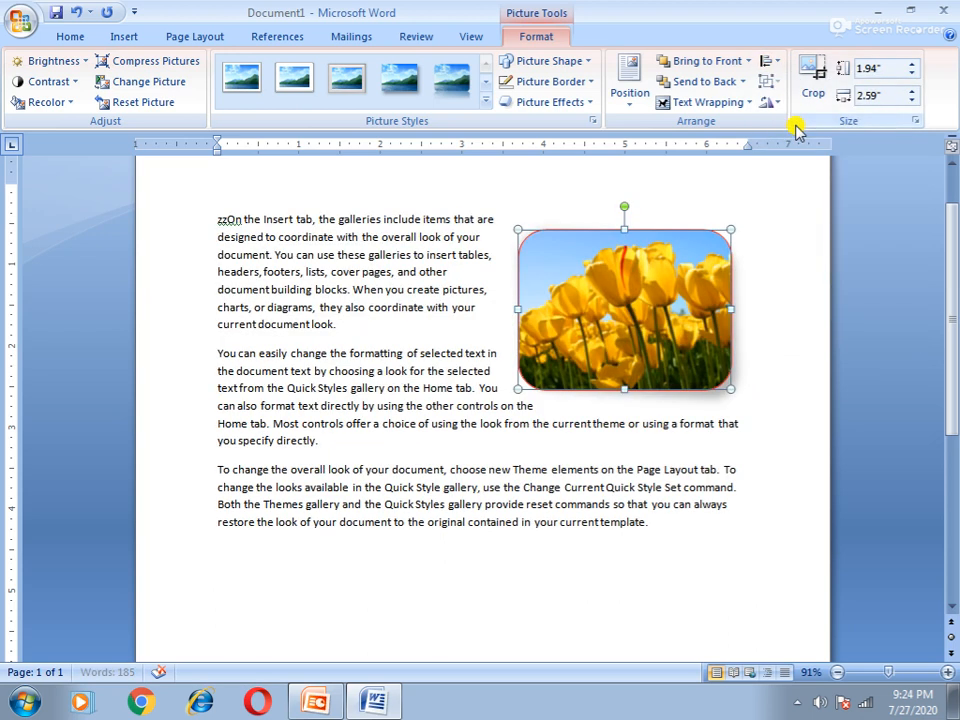
left_click(776, 63)
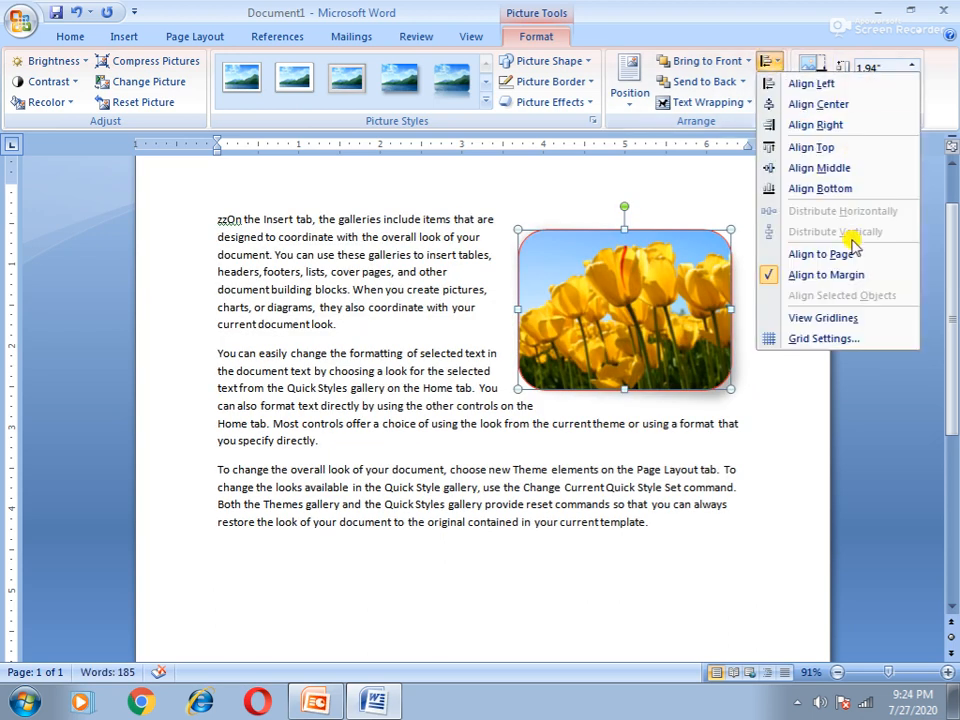
left_click(815, 169)
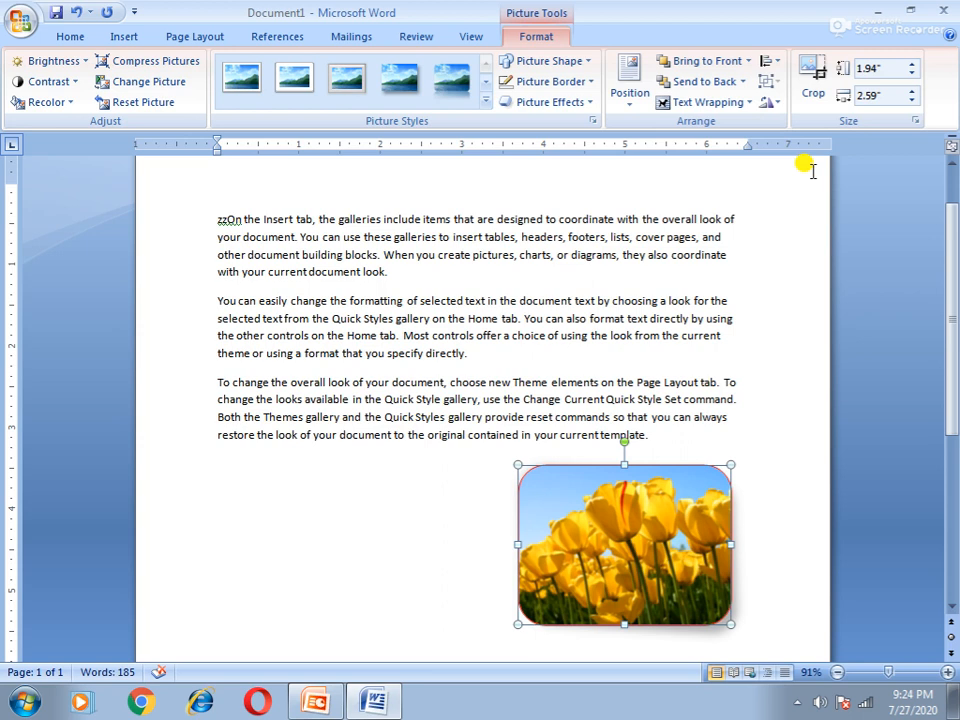
- Align the tulip picture left, with alignment set relative to the margin
left_click(777, 64)
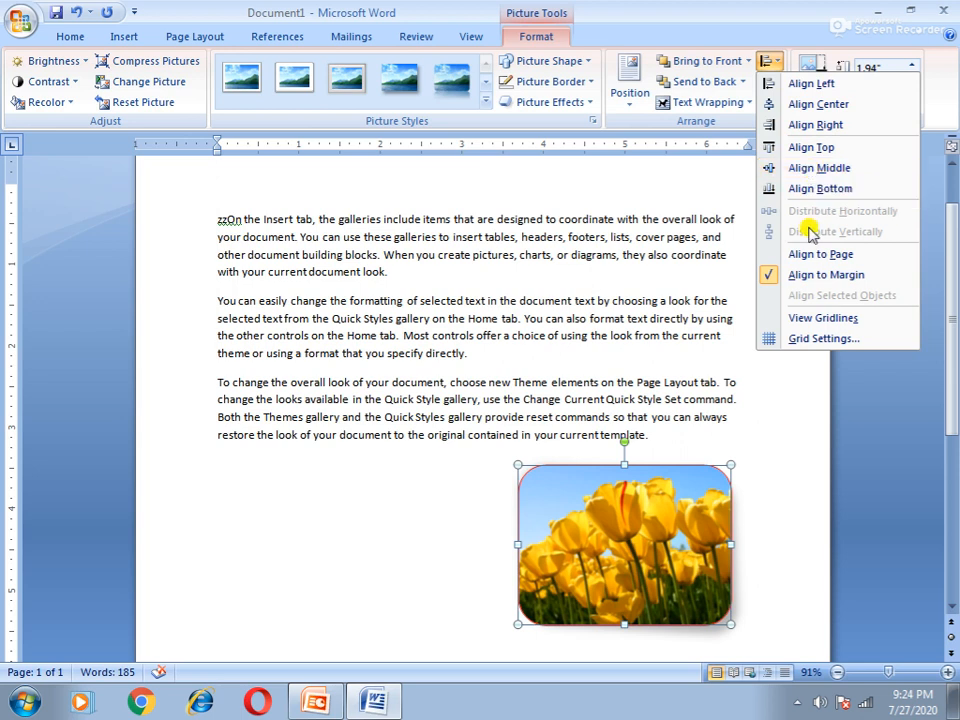
left_click(770, 275)
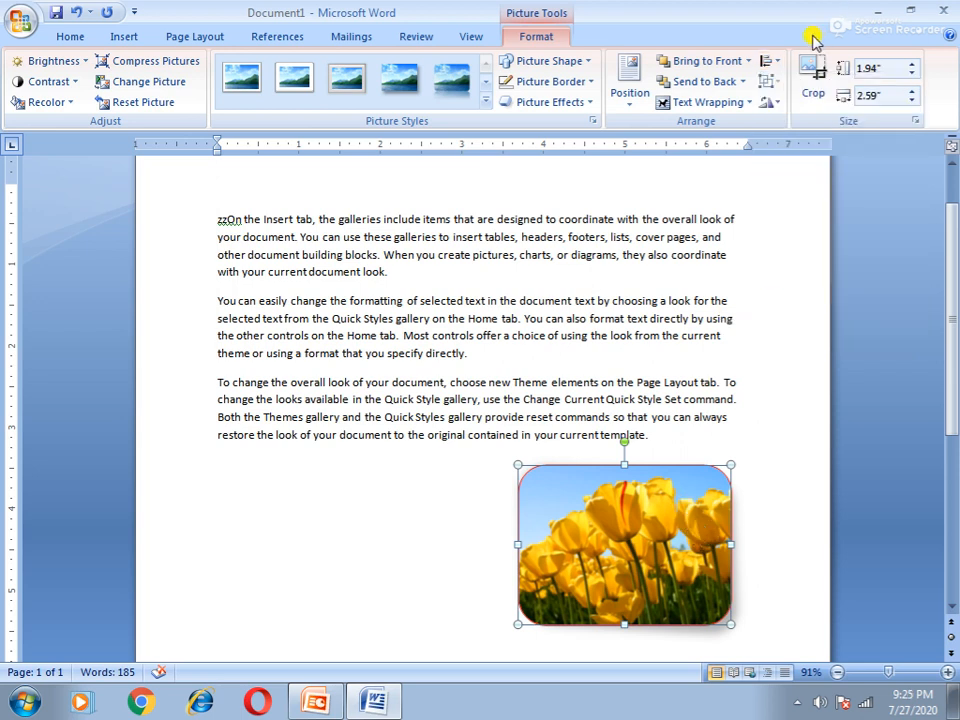
left_click(768, 62)
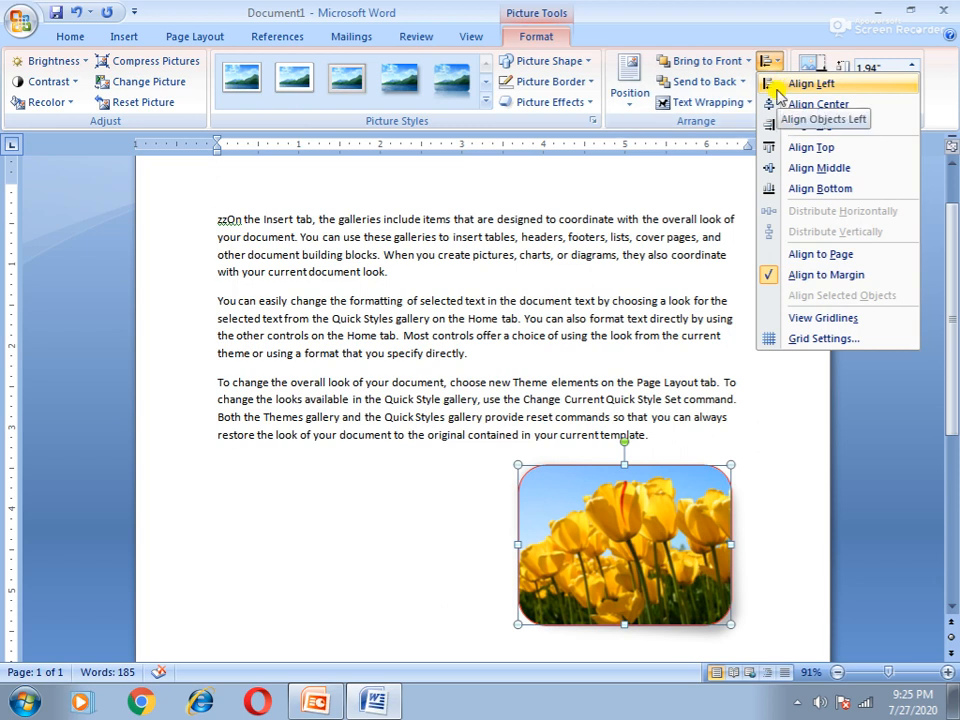
left_click(777, 86)
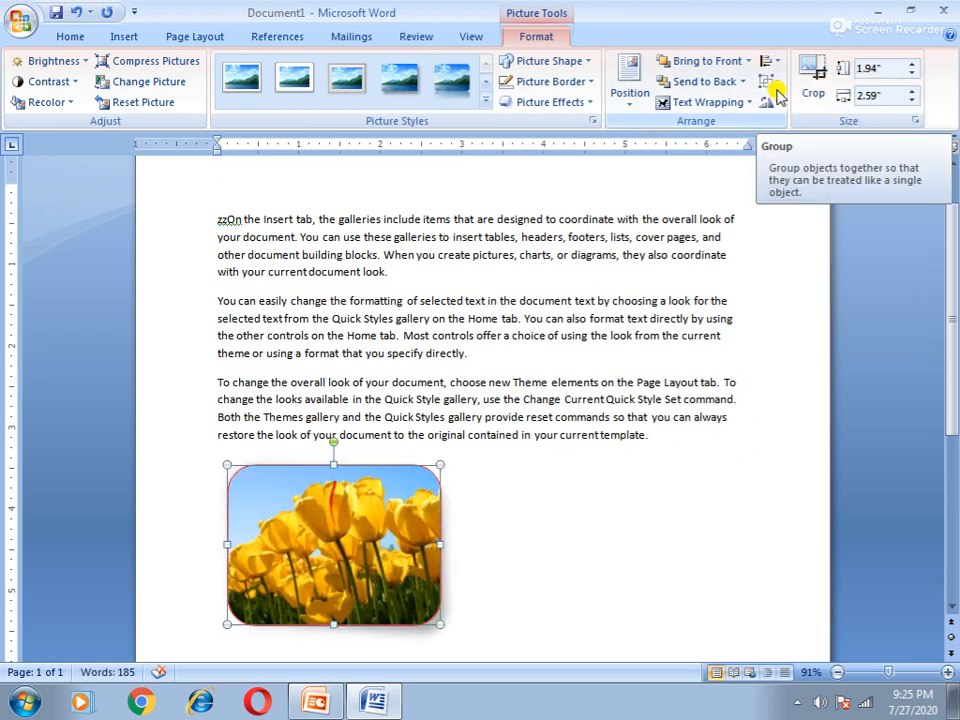
left_click(770, 62)
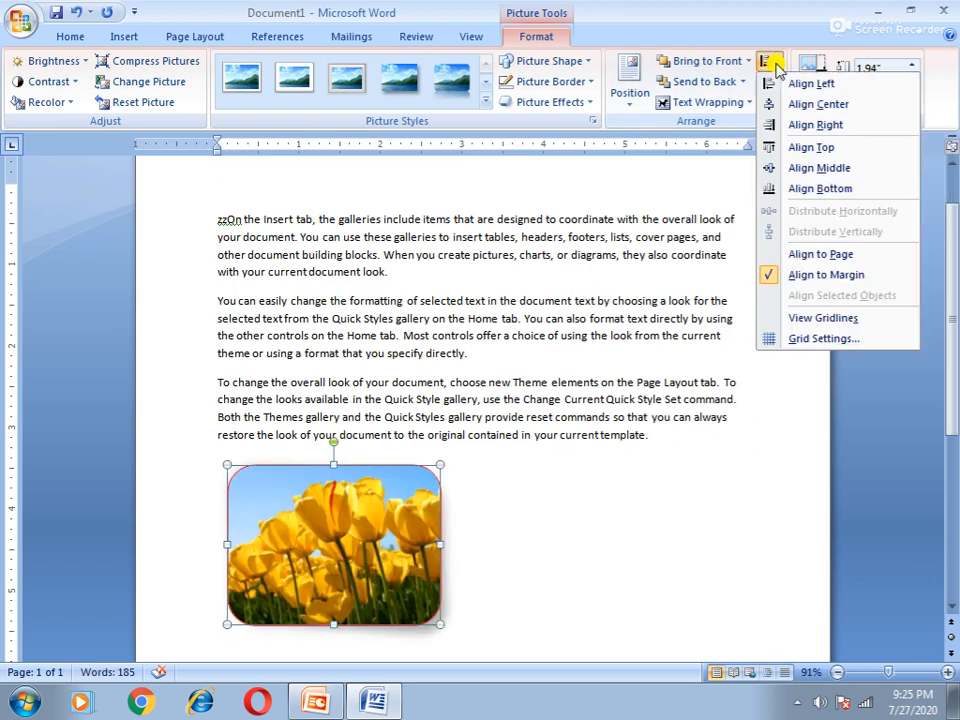
left_click(770, 274)
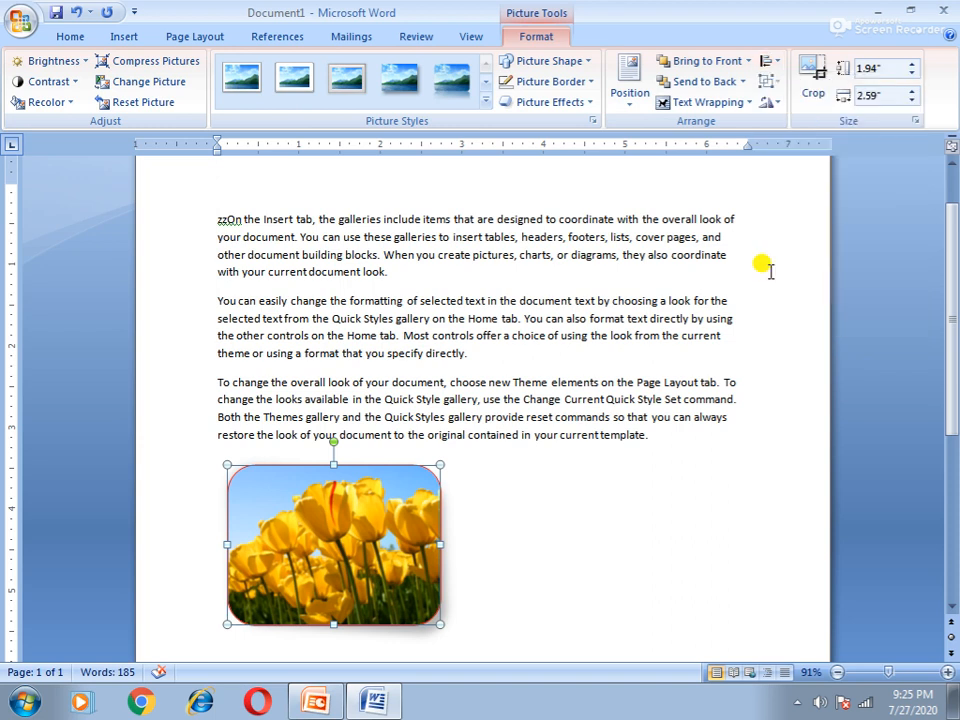
- Show the gridlines and undo the recent alignment changes to the tulip picture
left_click(777, 63)
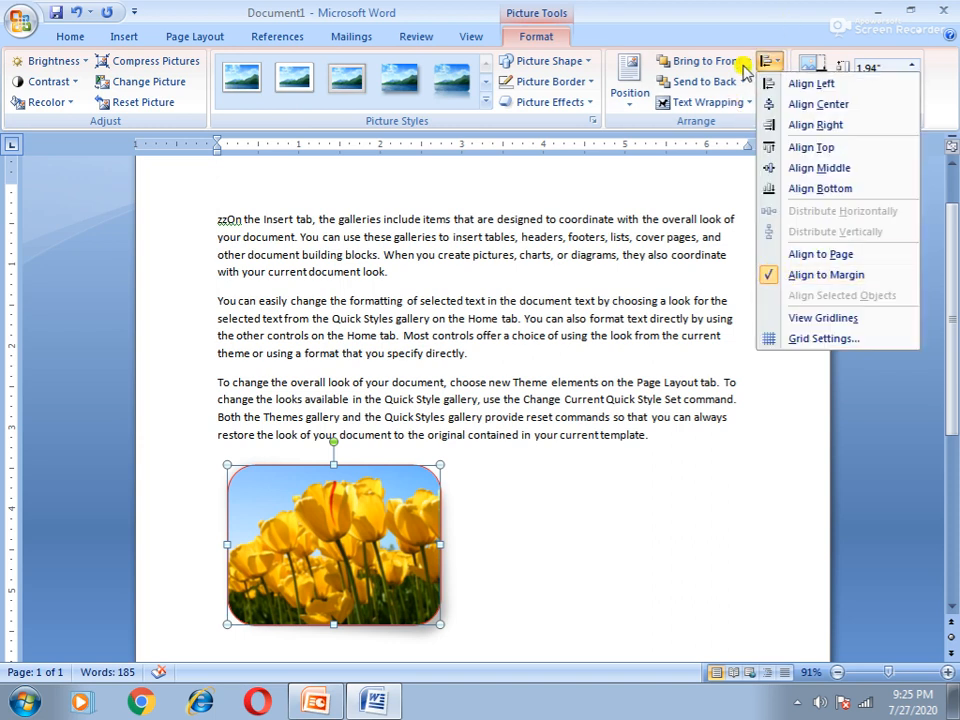
left_click(816, 319)
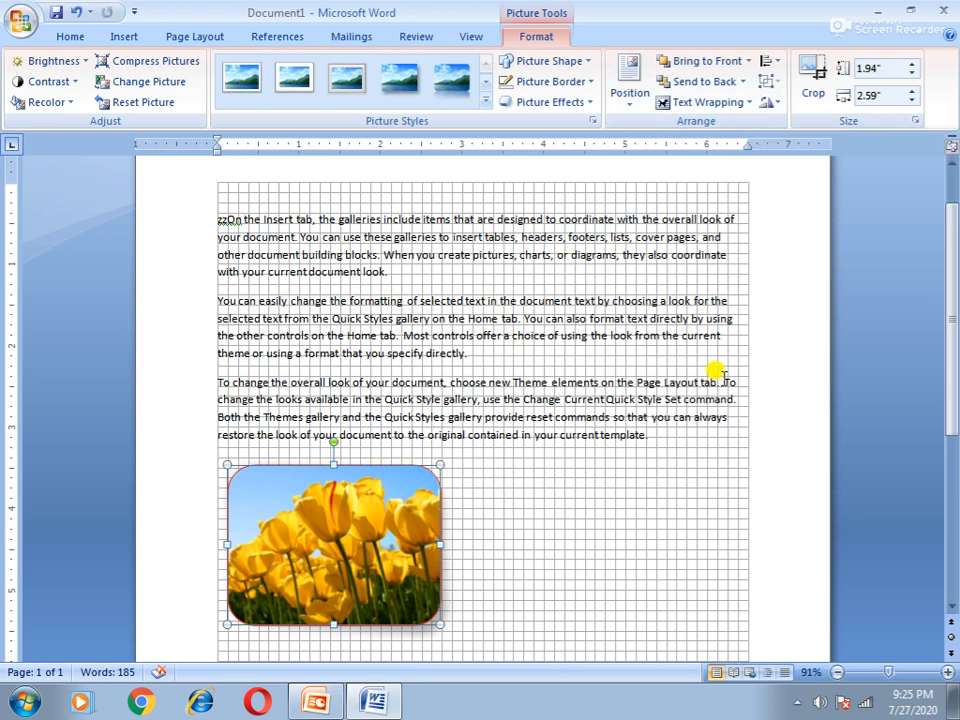
key("ctrl+z")
key("ctrl+z")
key("ctrl+z")
key("ctrl+z")
key("ctrl+z")
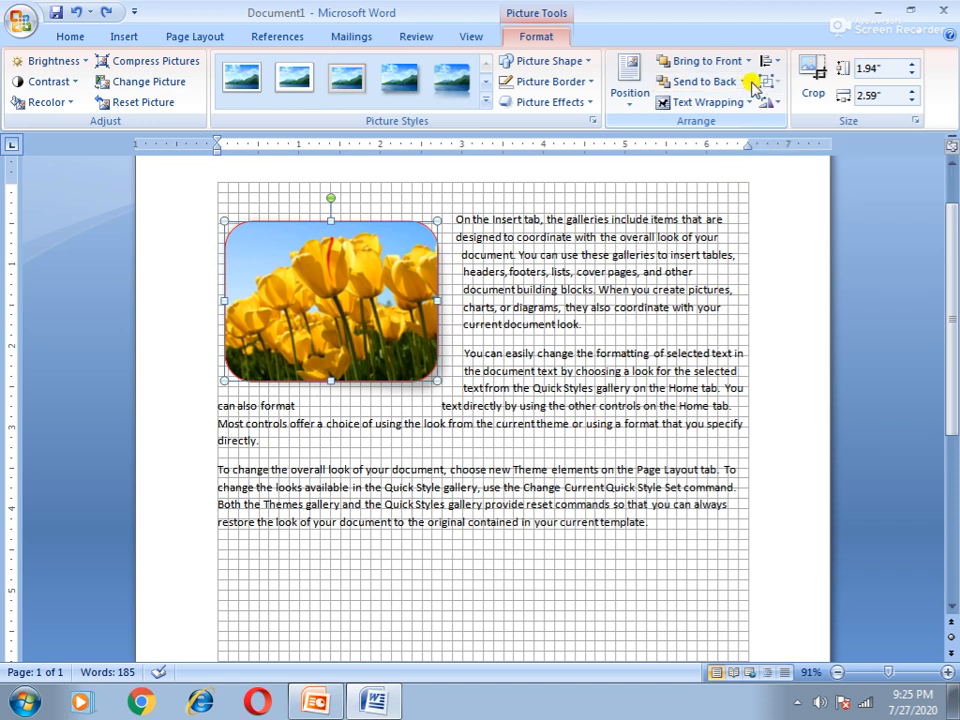
- Hide the gridlines on the page
left_click(778, 64)
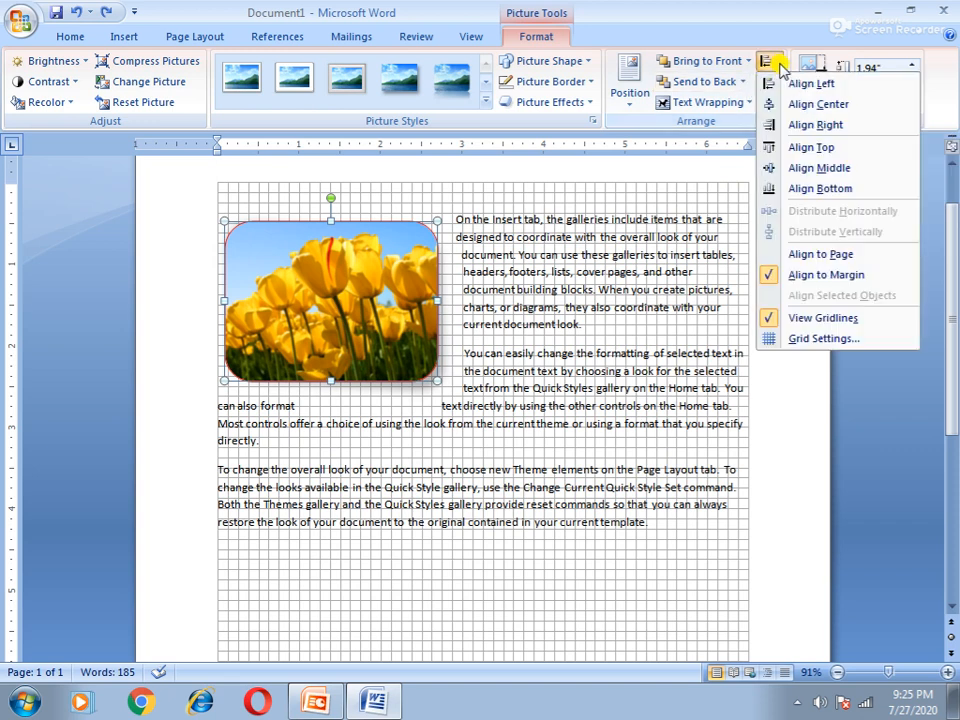
left_click(778, 318)
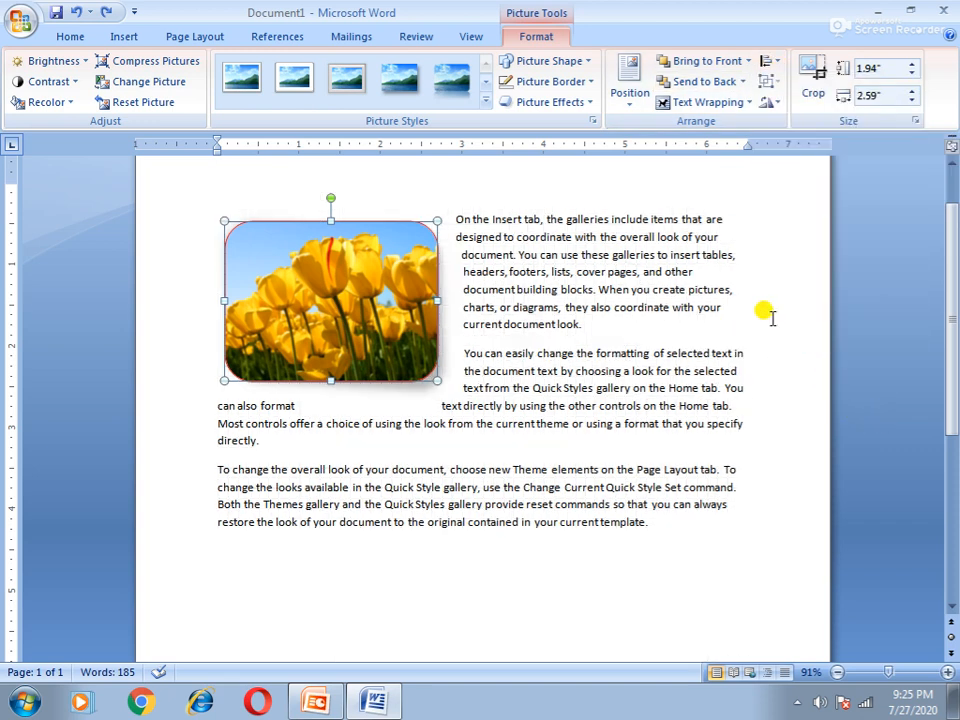
left_click(778, 62)
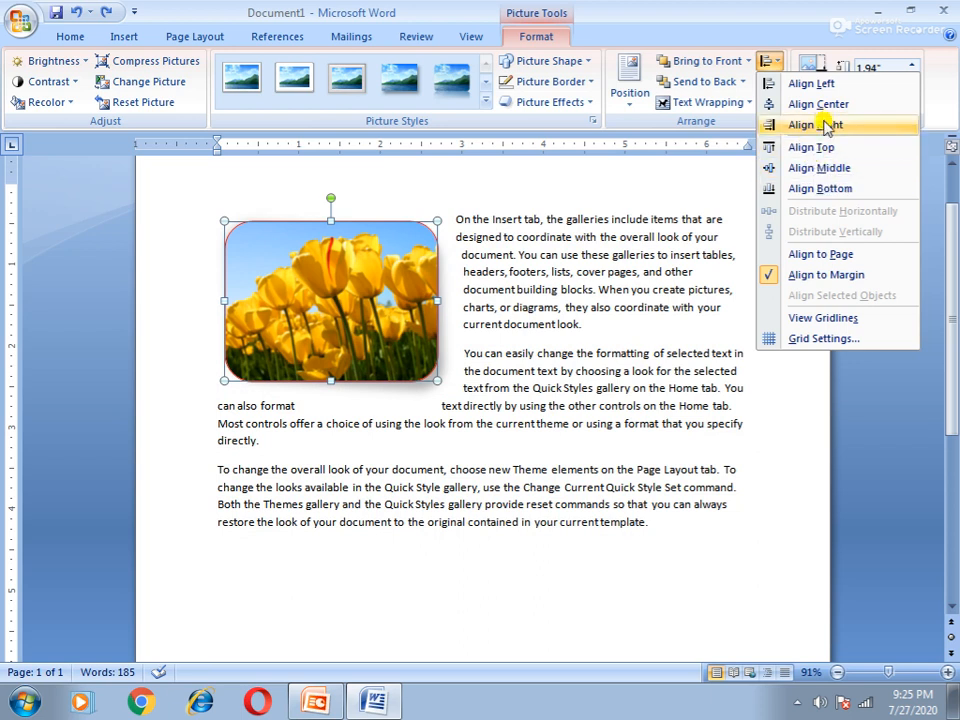
left_click(760, 491)
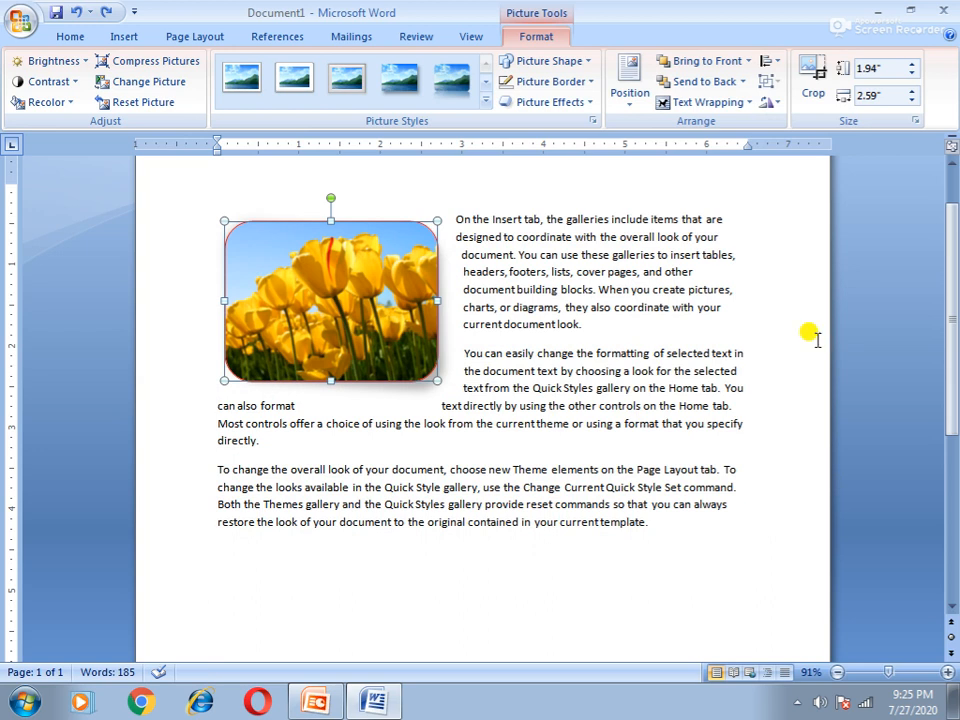
- Crop the tulip picture from its left, right and bottom edges to a single tulip, about 1.59" high and 0.77" wide
left_click(816, 80)
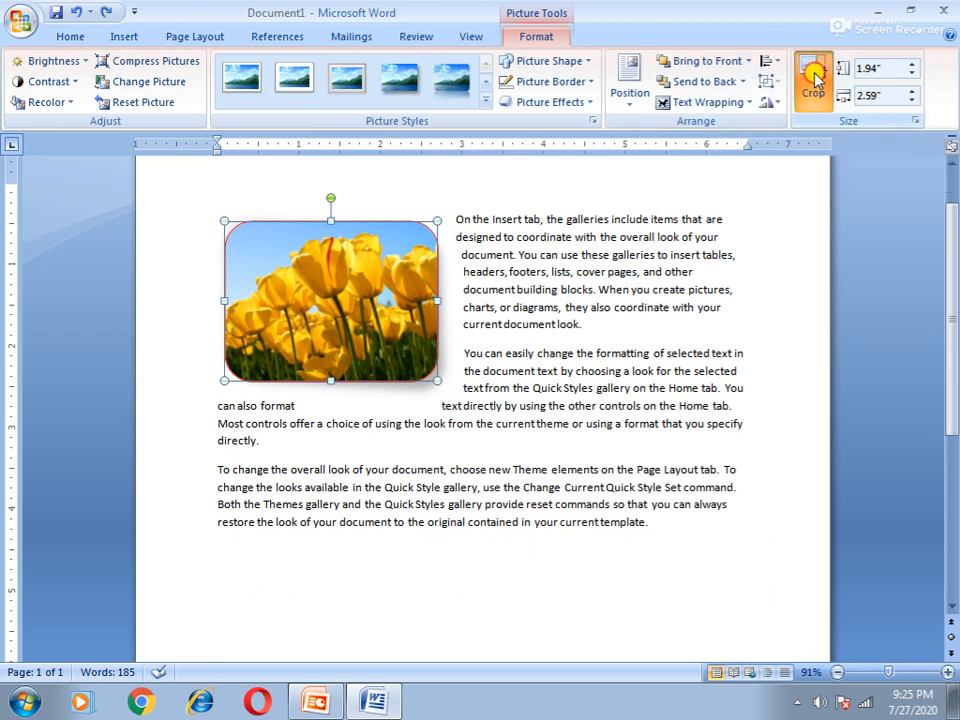
left_click_drag(434, 300, 382, 301)
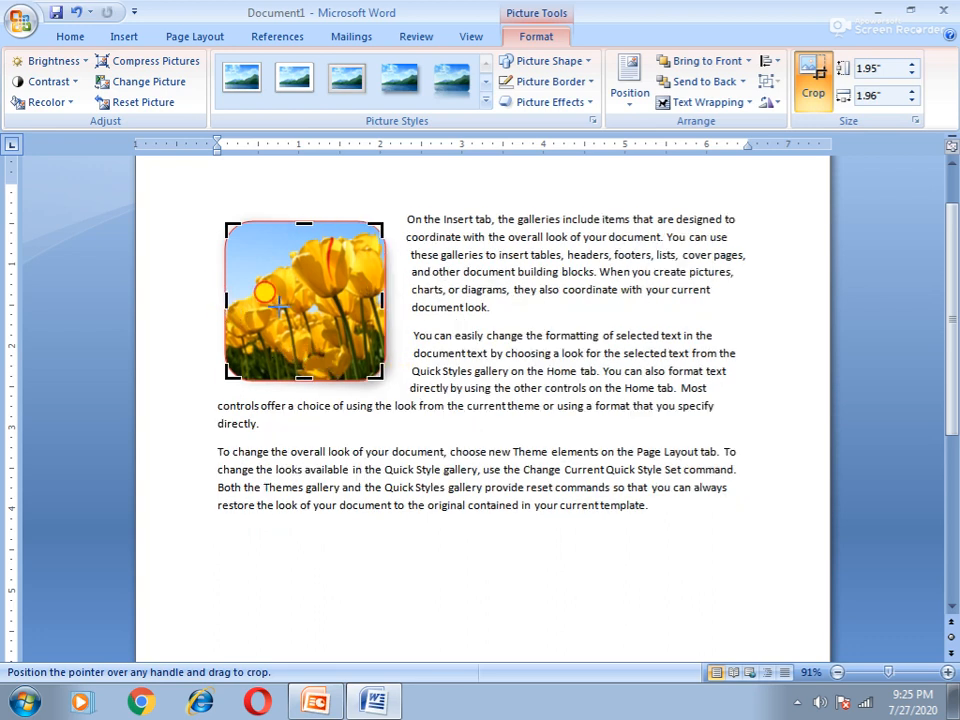
left_click_drag(227, 298, 300, 299)
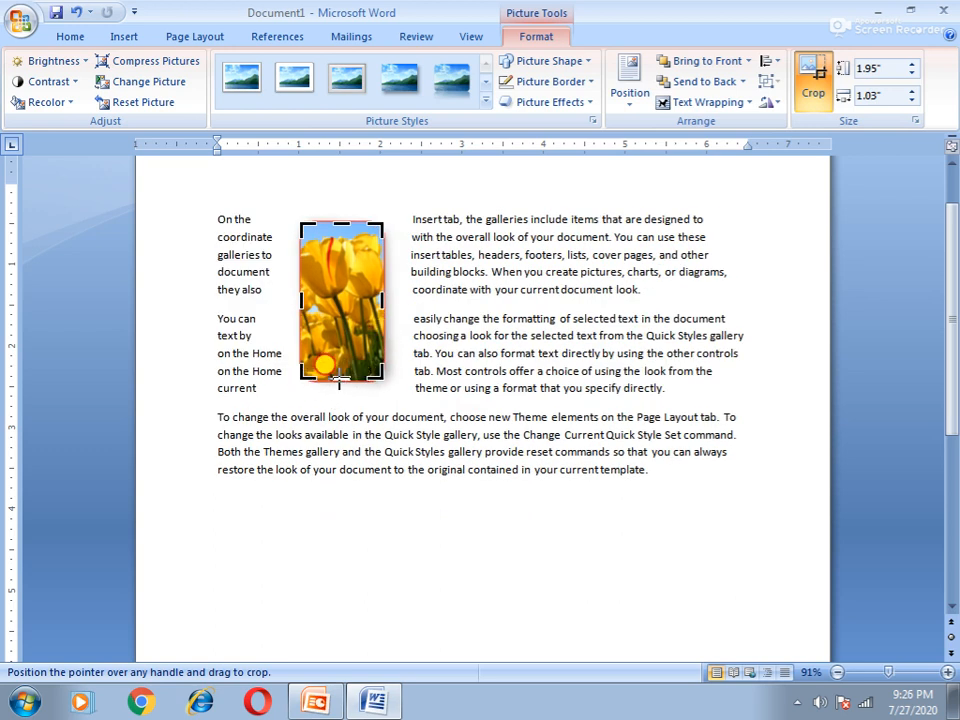
left_click_drag(325, 327, 326, 351)
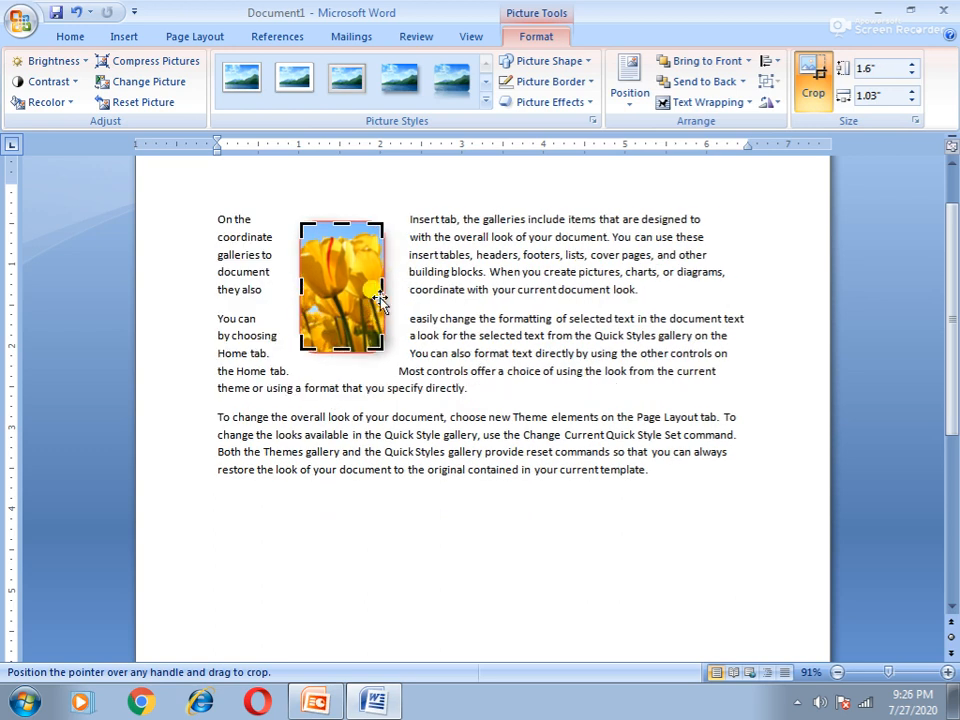
left_click_drag(382, 287, 362, 288)
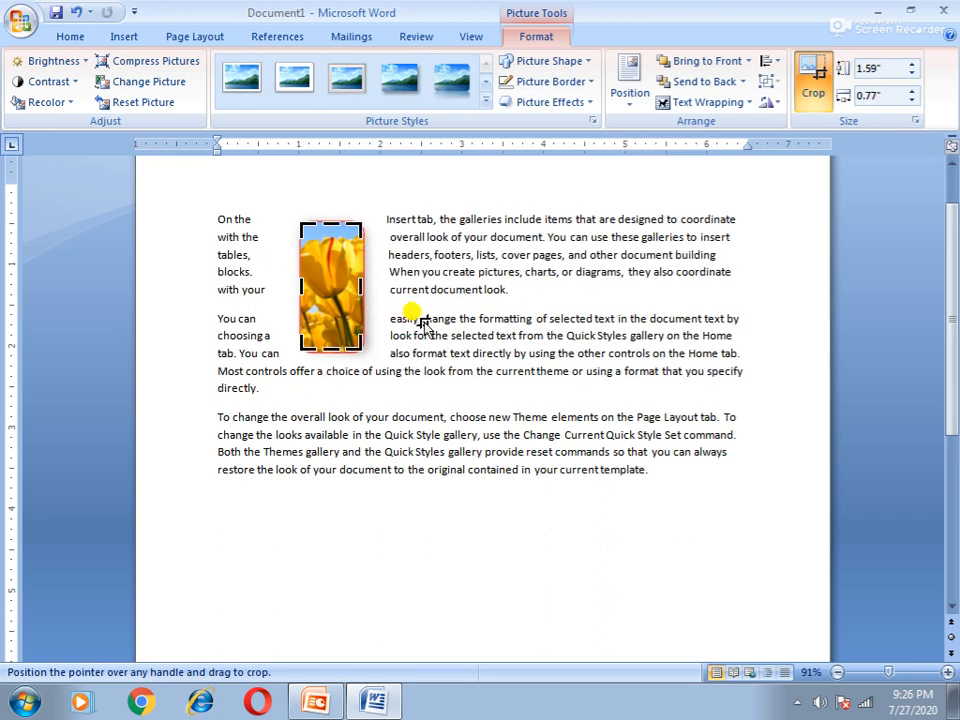
- Enlarge the cropped tulip picture to 2.32" high and 1.1" wide
left_click(916, 66)
left_click(916, 66)
left_click(916, 67)
left_click(916, 67)
left_click(911, 101)
left_click(911, 101)
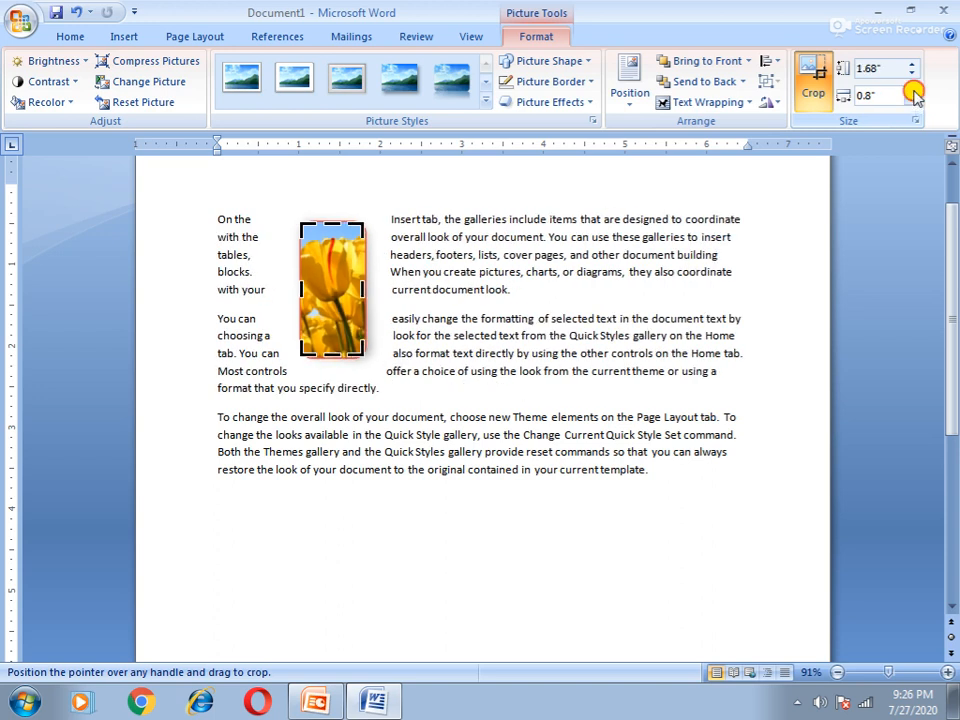
left_click(912, 90)
left_click(912, 90)
left_click(912, 90)
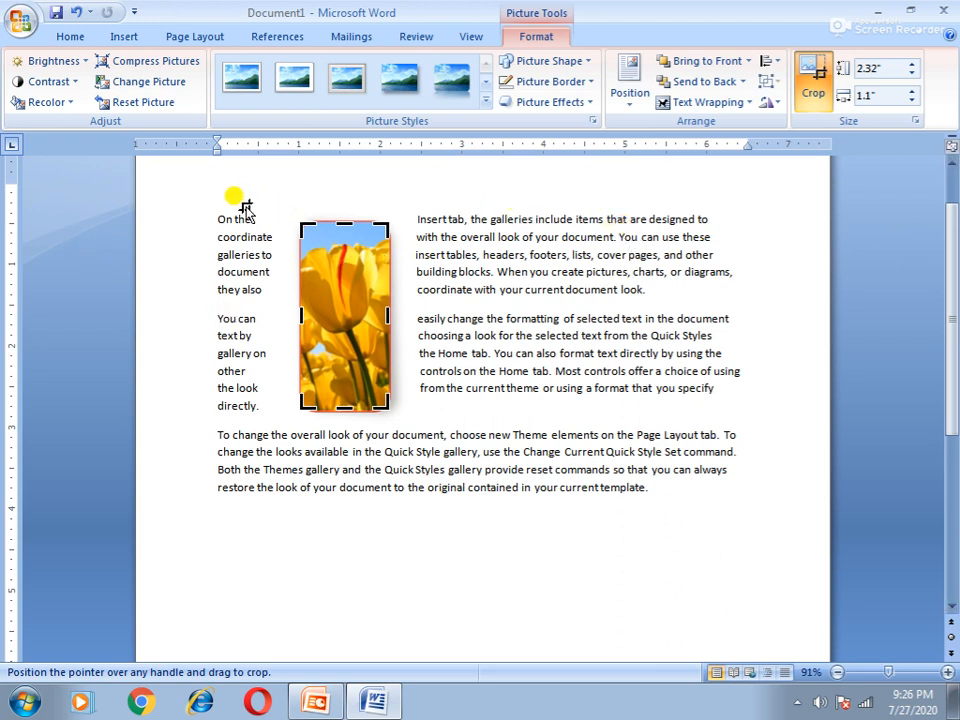
- Delete all text and pictures from the document
key("ctrl+a")
key("Delete")
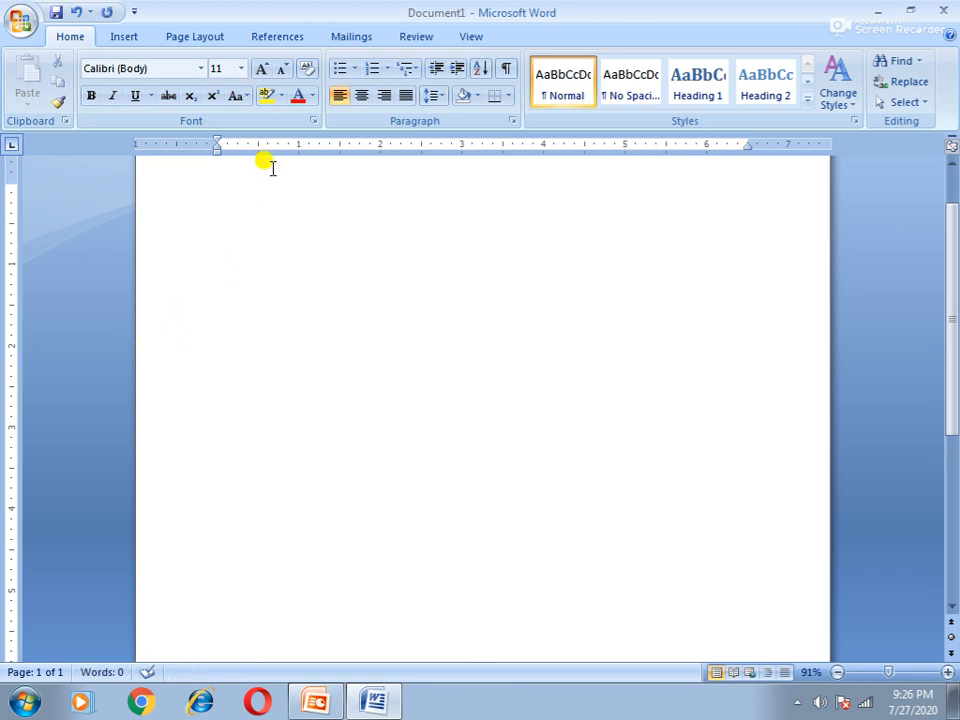
- Search the clip art for "car" and insert the green race car with a driver
left_click(128, 38)
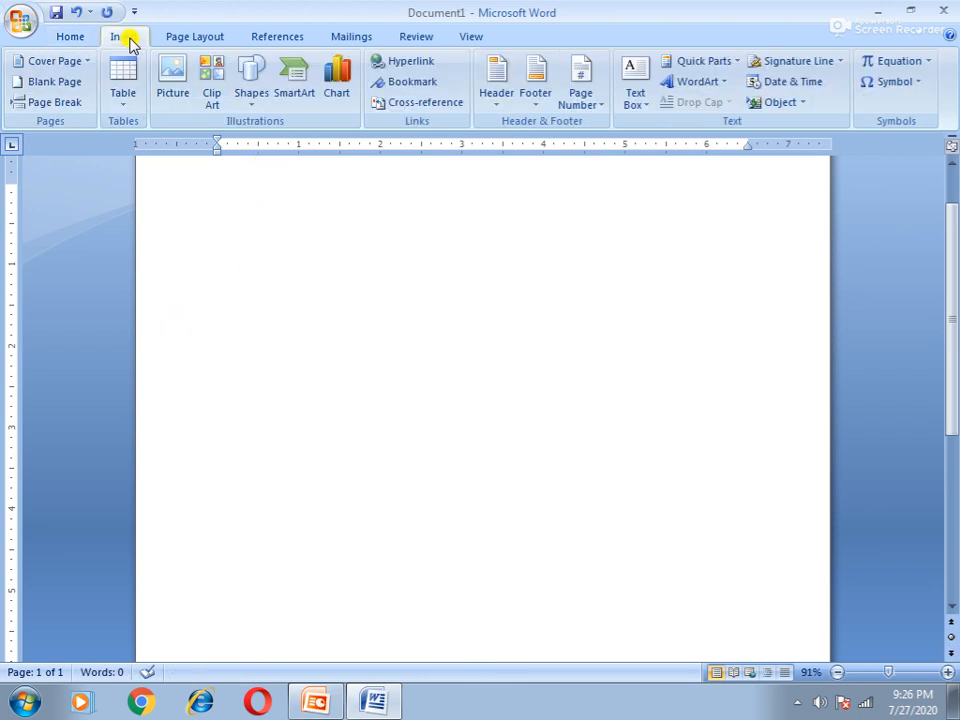
left_click(214, 82)
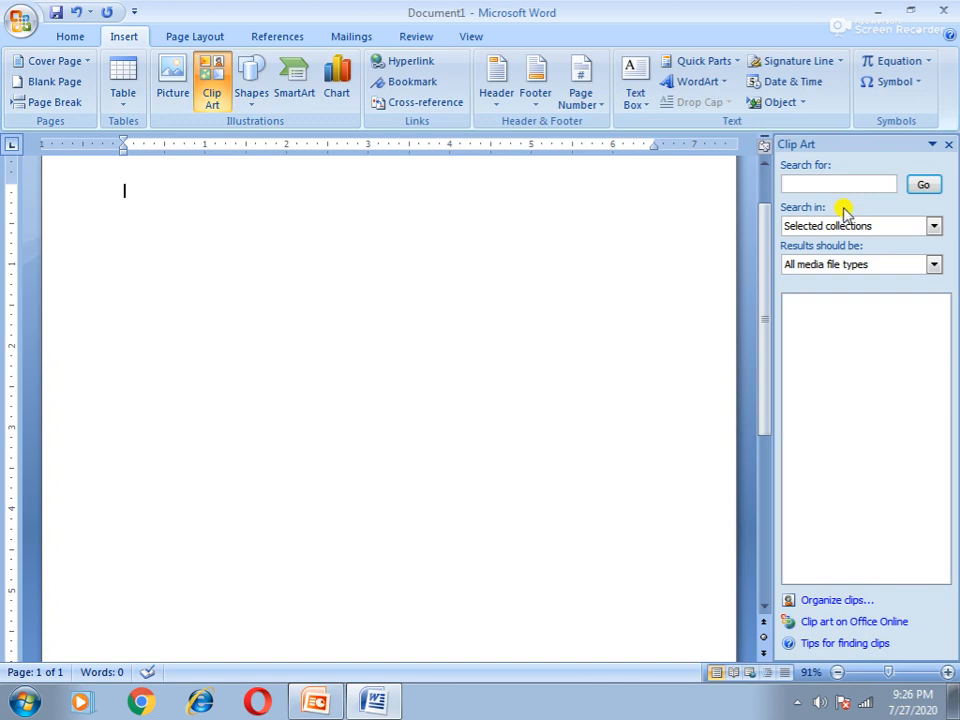
left_click(813, 186)
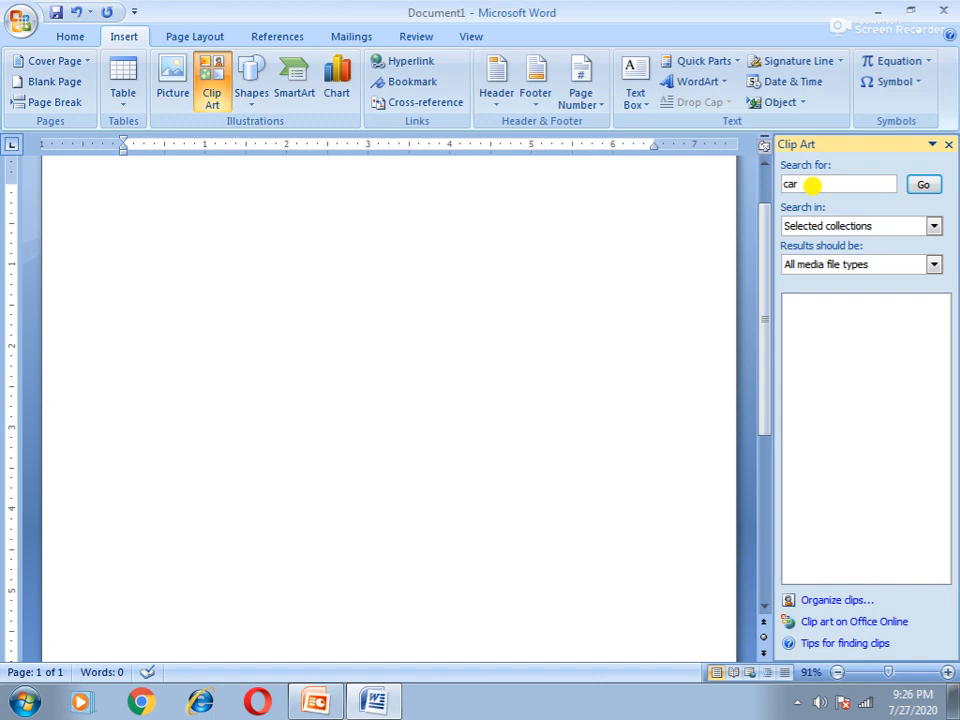
left_click(923, 184)
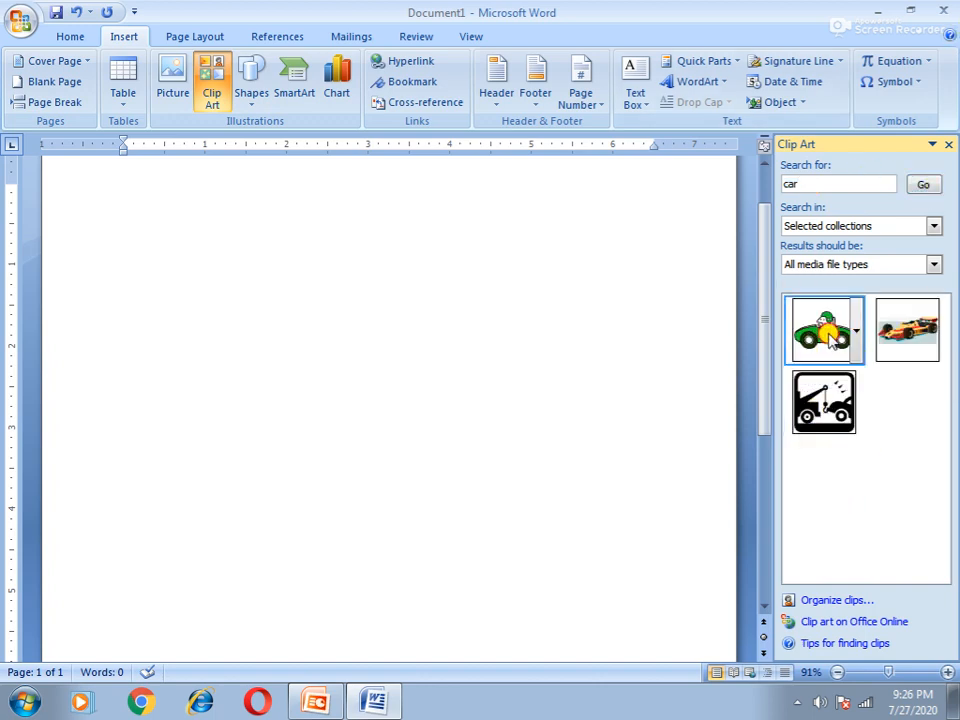
left_click(828, 338)
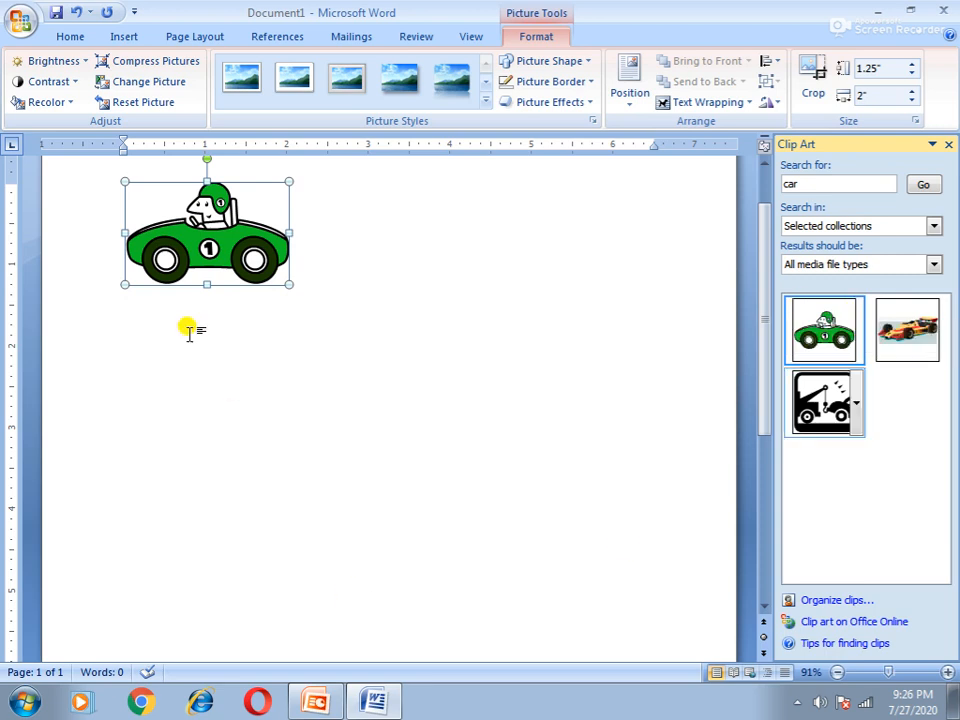
- Preview the gallery of picture styles on the green car clip without applying any
mouse_move(215, 238)
left_mouse_down()
mouse_move(439, 317)
mouse_move(240, 283)
mouse_move(229, 257)
mouse_move(205, 255)
left_mouse_up()
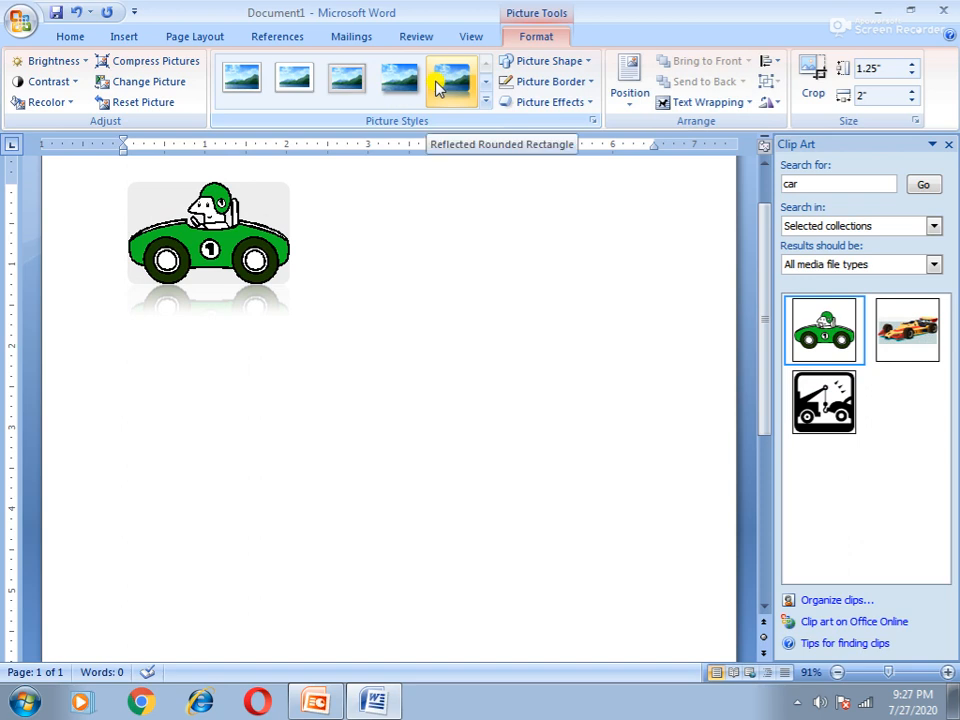
left_click(486, 103)
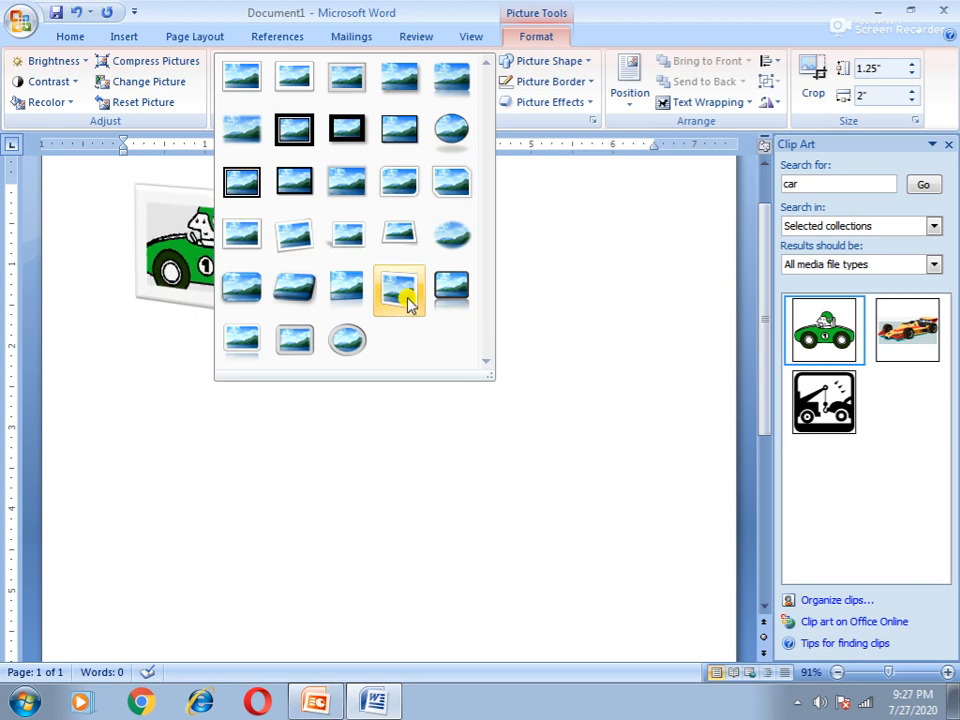
left_click(579, 228)
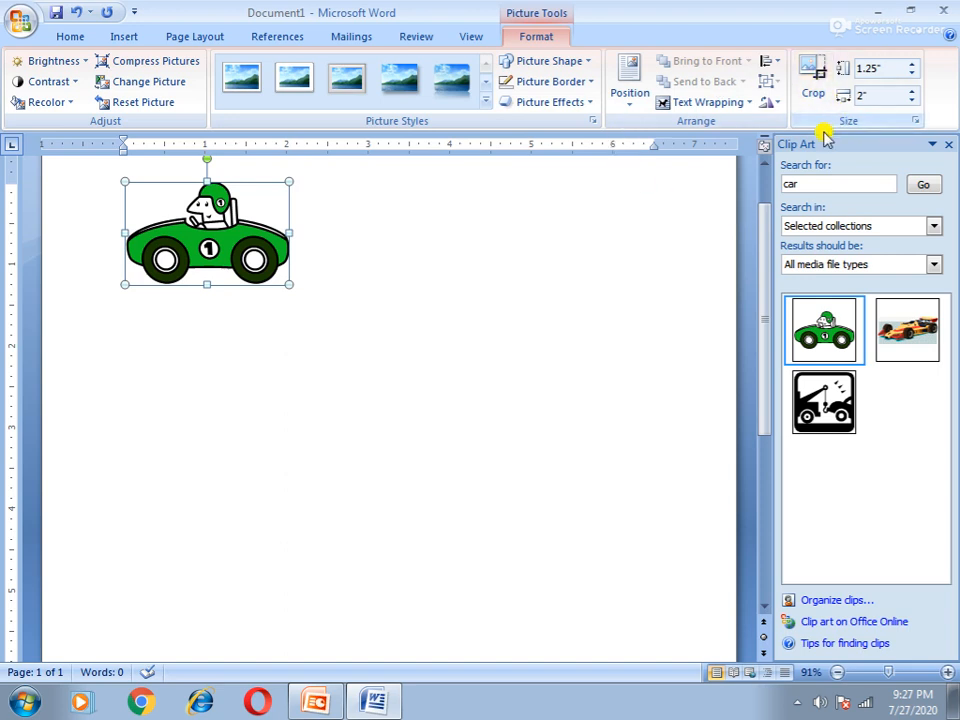
- Search the clip art for "computer", insert the blue computer clip beside the car and try to move it down the page
double_click(810, 186)
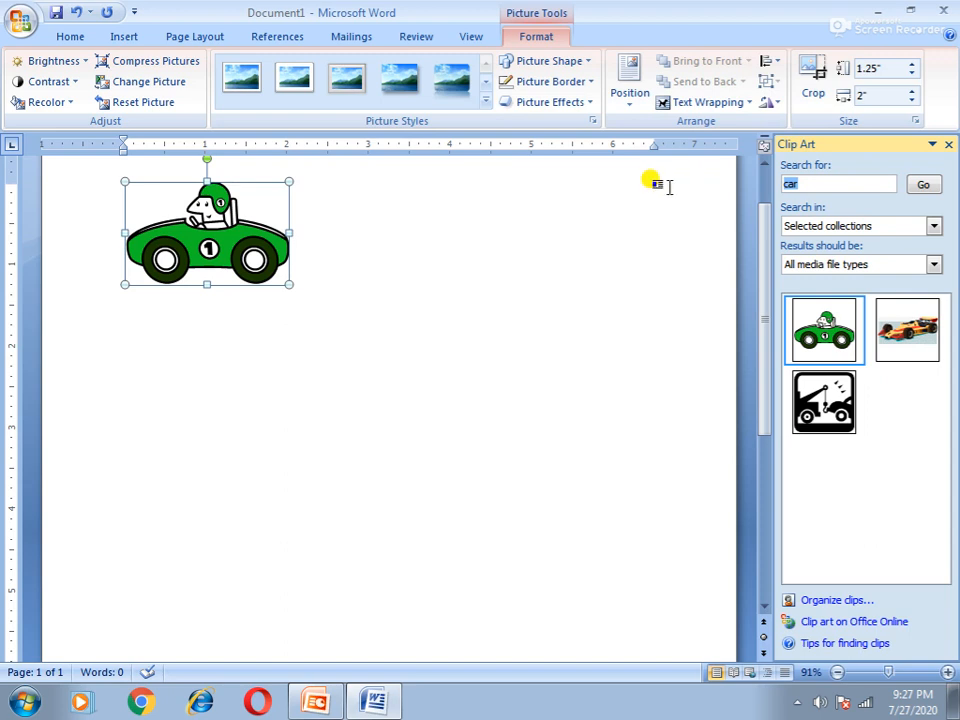
type("compu")
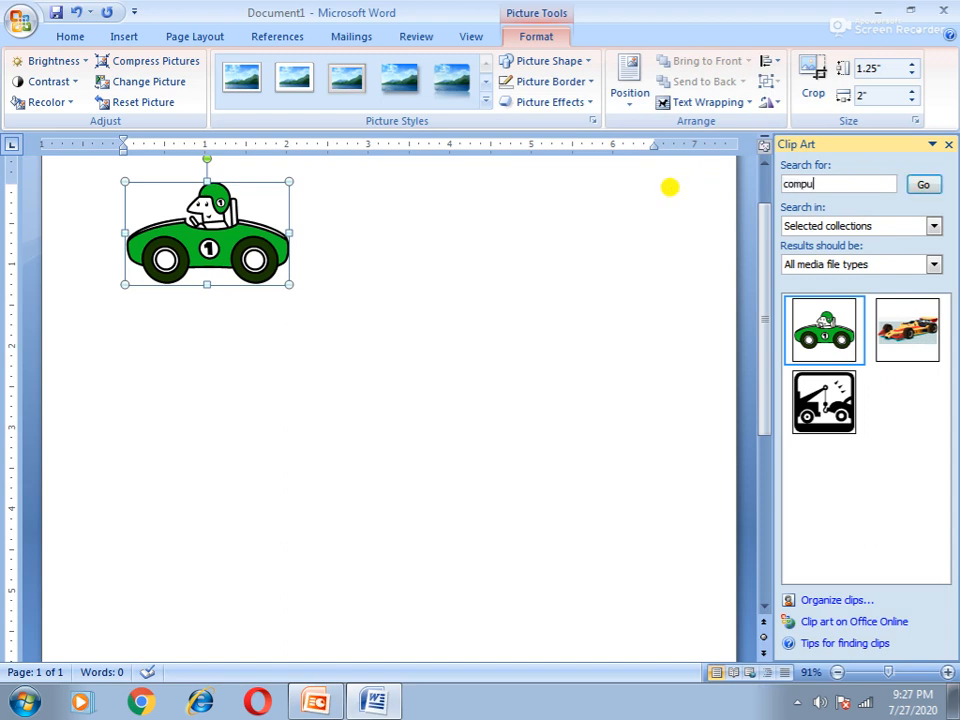
left_click(921, 187)
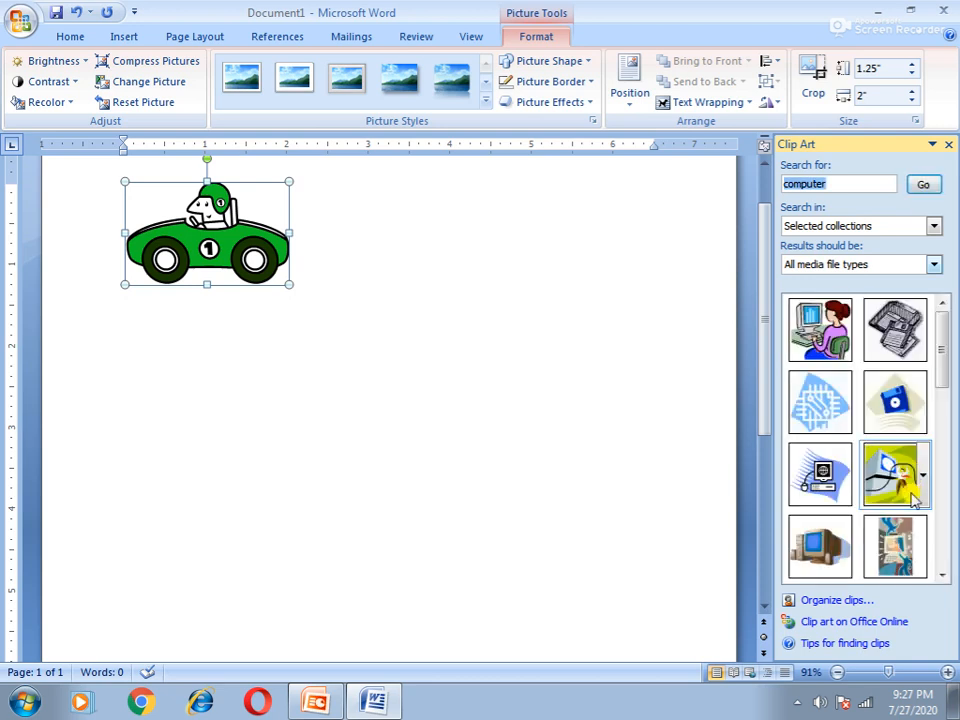
left_click_drag(938, 362, 940, 424)
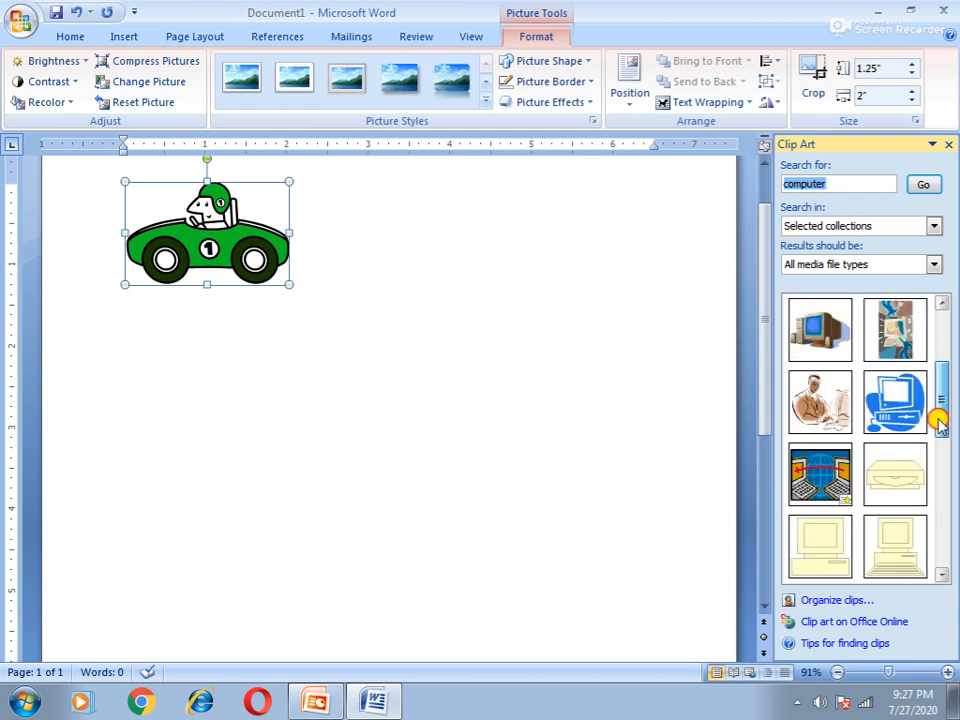
left_click(895, 402)
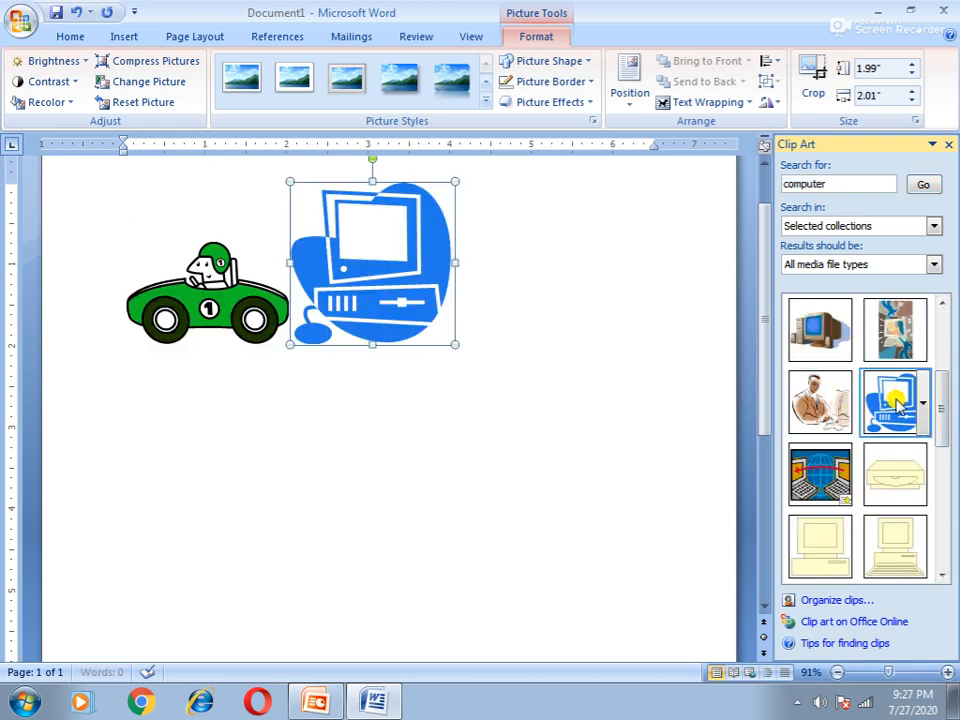
left_click_drag(369, 259, 455, 400)
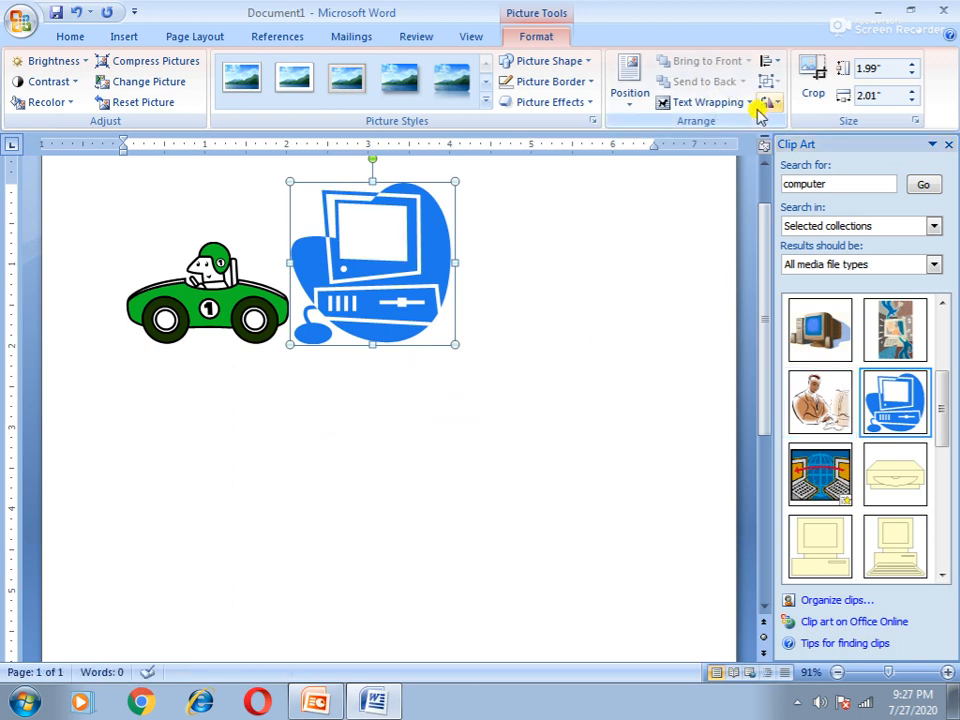
- Set the computer clip's text wrapping to Tight and move it down the page below the car
left_click(752, 104)
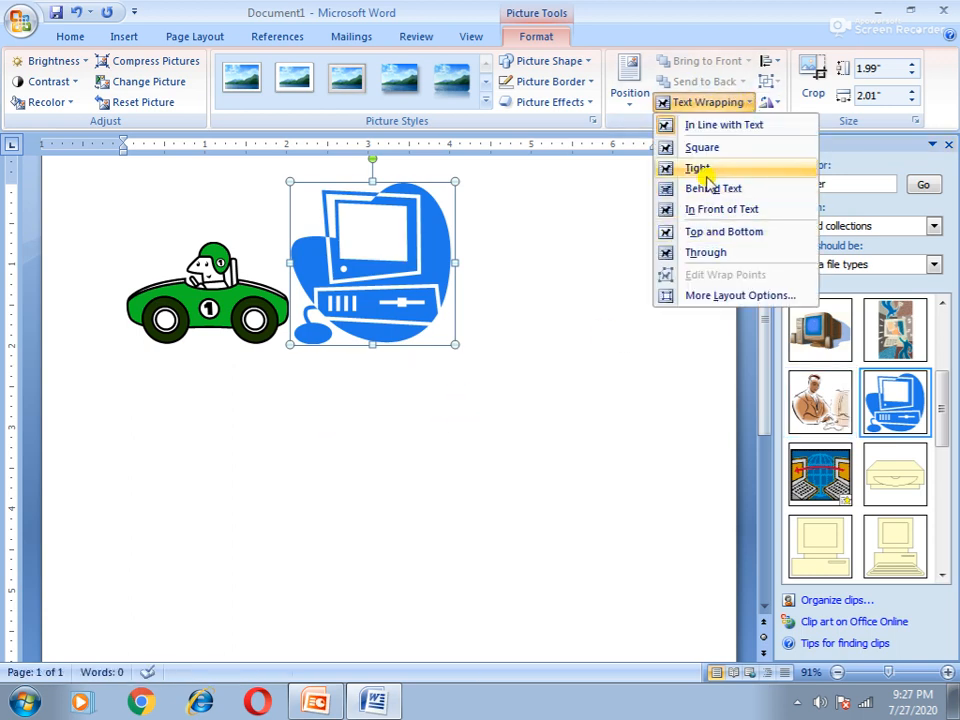
left_click(576, 300)
left_click(752, 104)
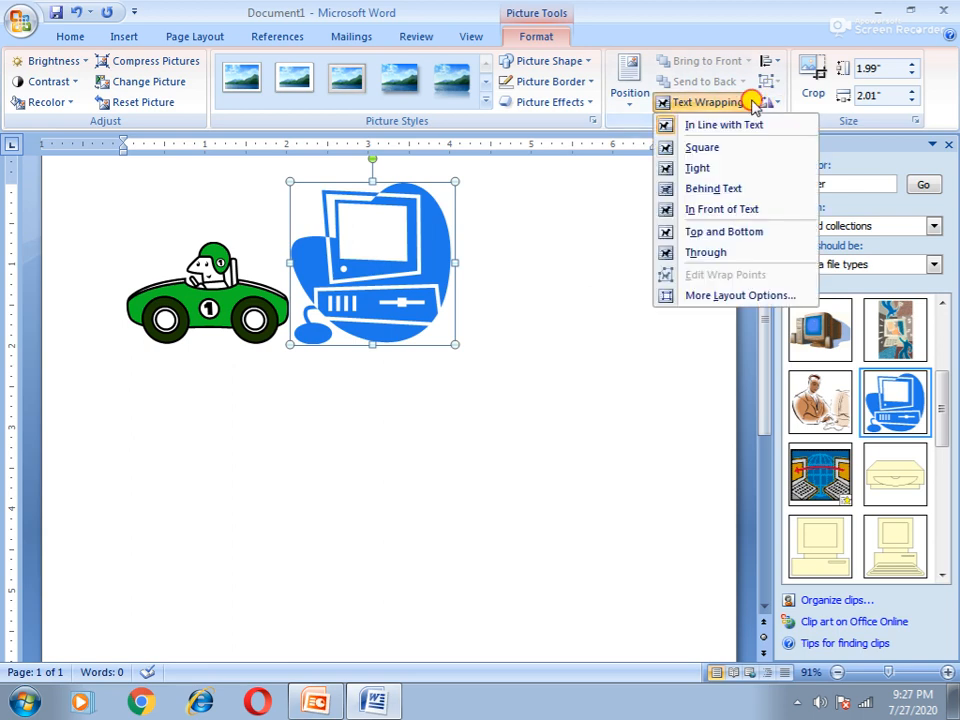
left_click(697, 168)
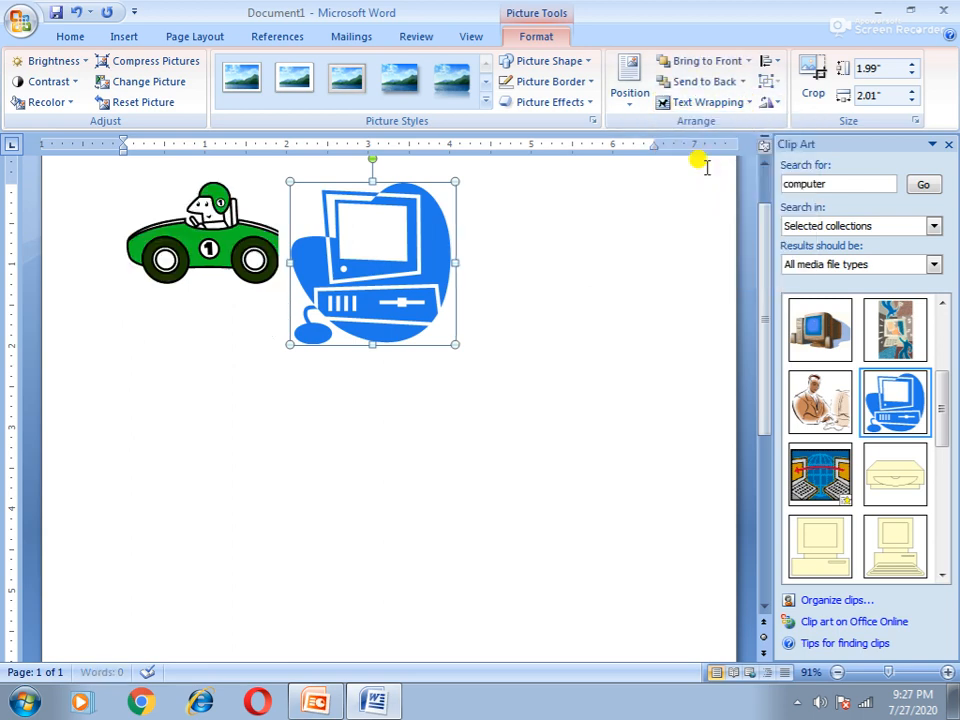
left_click_drag(415, 395, 182, 521)
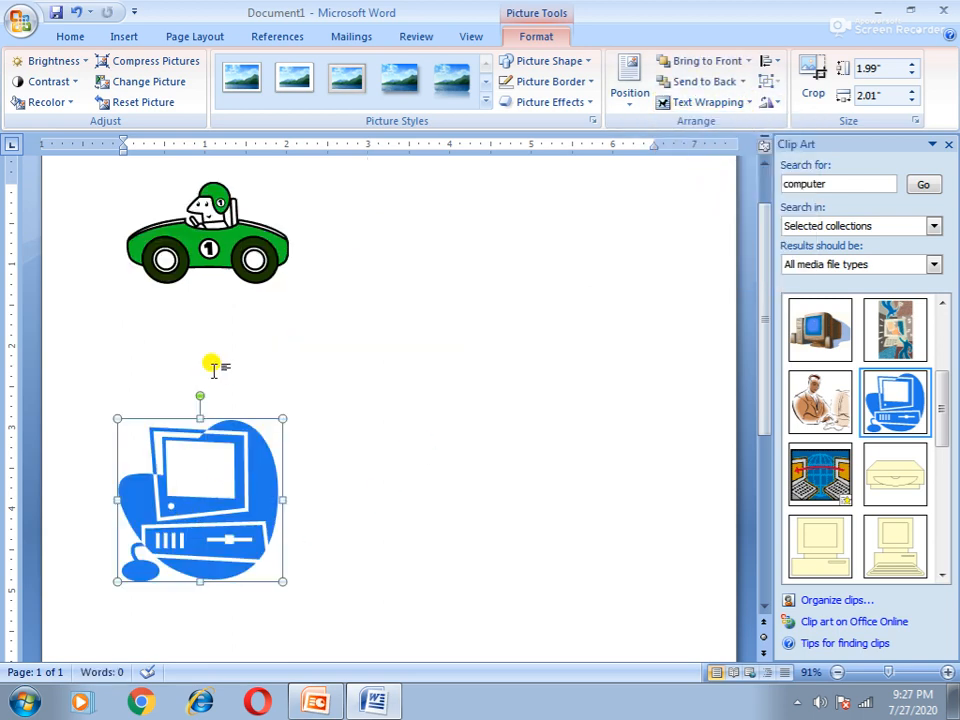
- Set the green car clip's alignment reference to Align to Page and try to move the car
left_click(215, 242)
left_click_drag(340, 322, 281, 326)
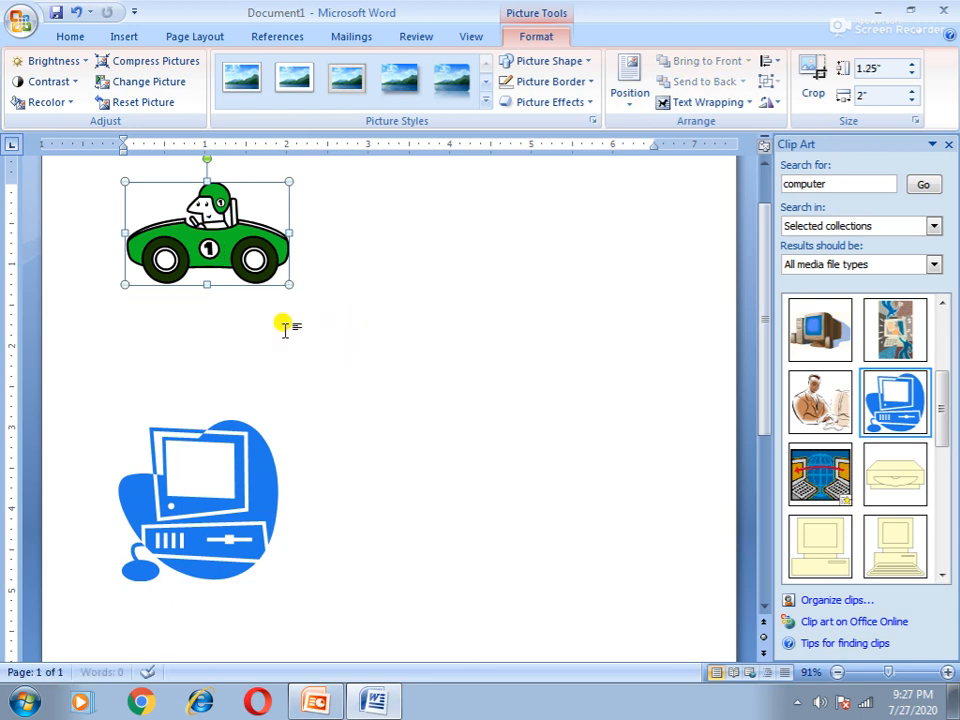
left_click(779, 63)
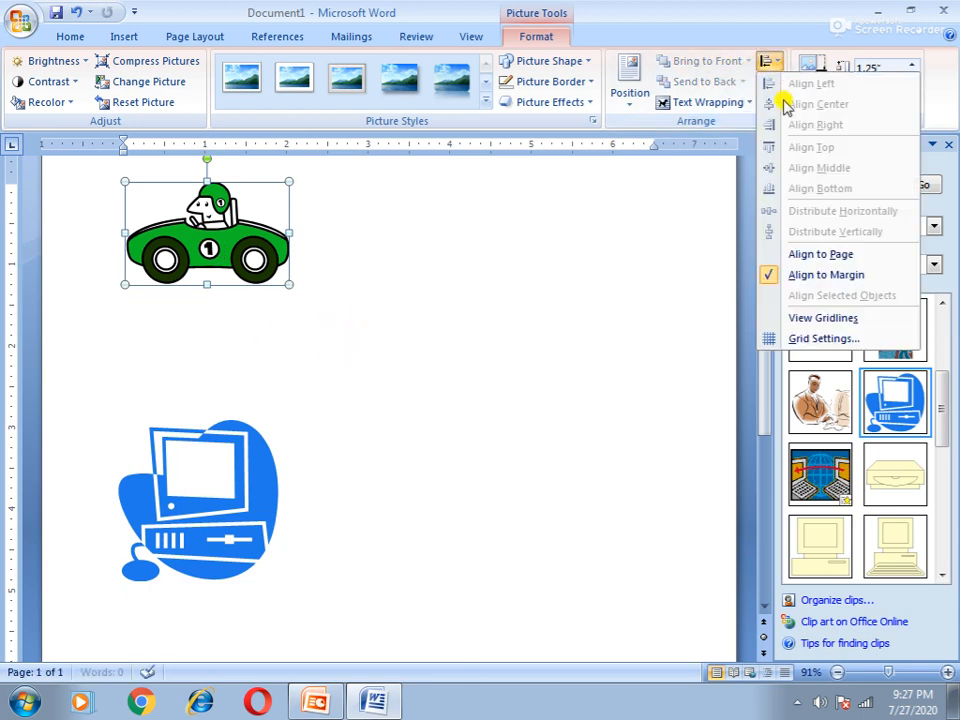
left_click(815, 256)
mouse_move(231, 253)
left_mouse_down()
mouse_move(450, 347)
mouse_move(248, 244)
left_mouse_up()
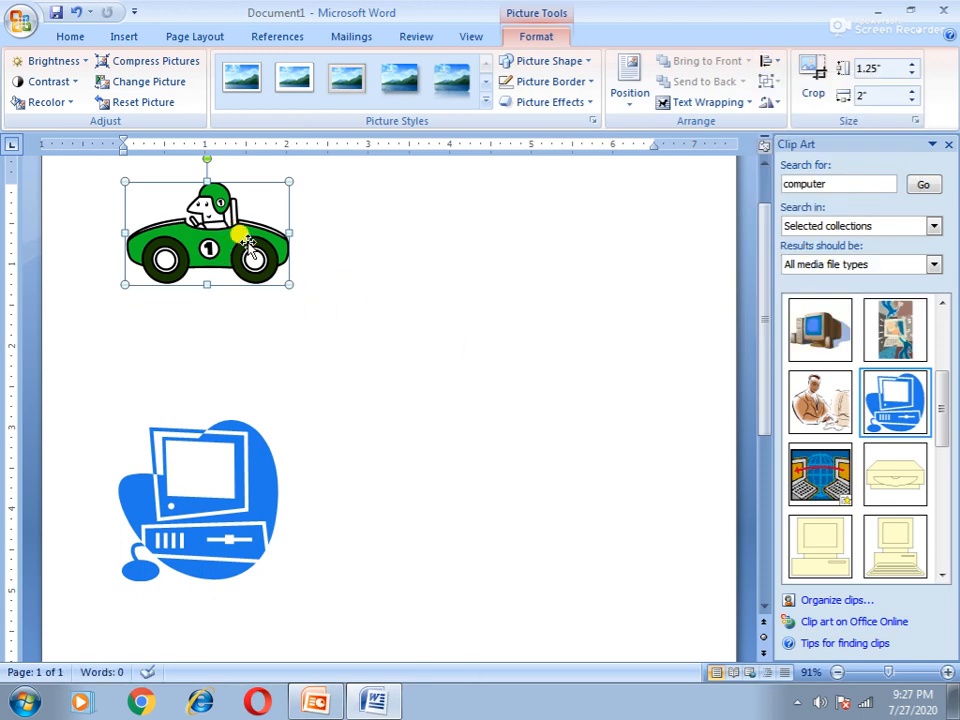
- Set the car clip's text wrapping to Tight, move it over the computer clip and then up into open space on the page
left_click(752, 101)
left_click(707, 168)
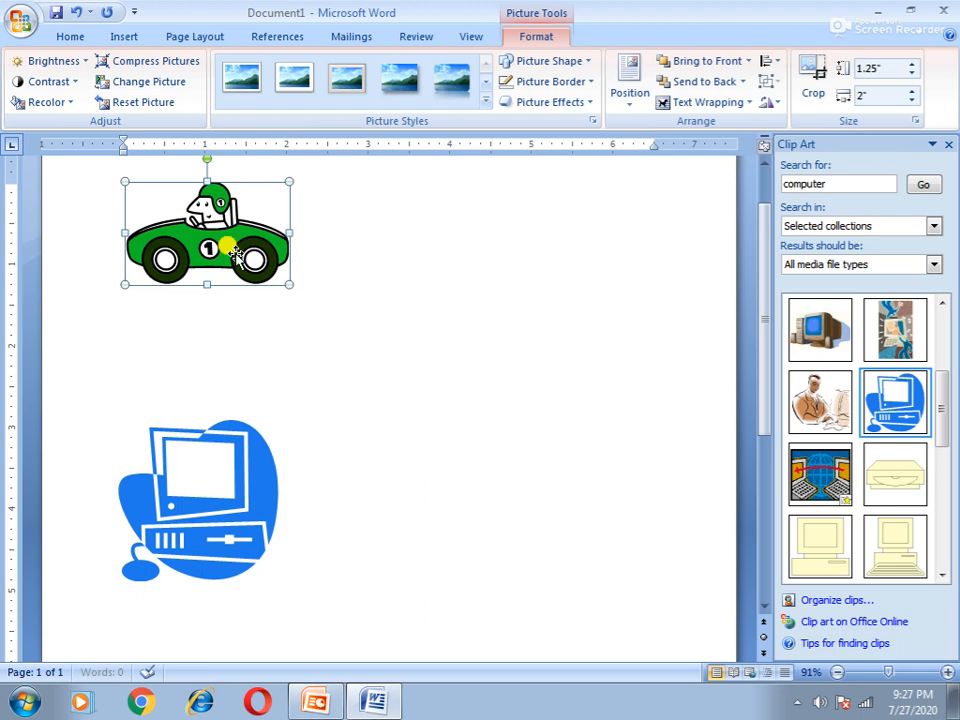
left_click_drag(318, 437, 300, 486)
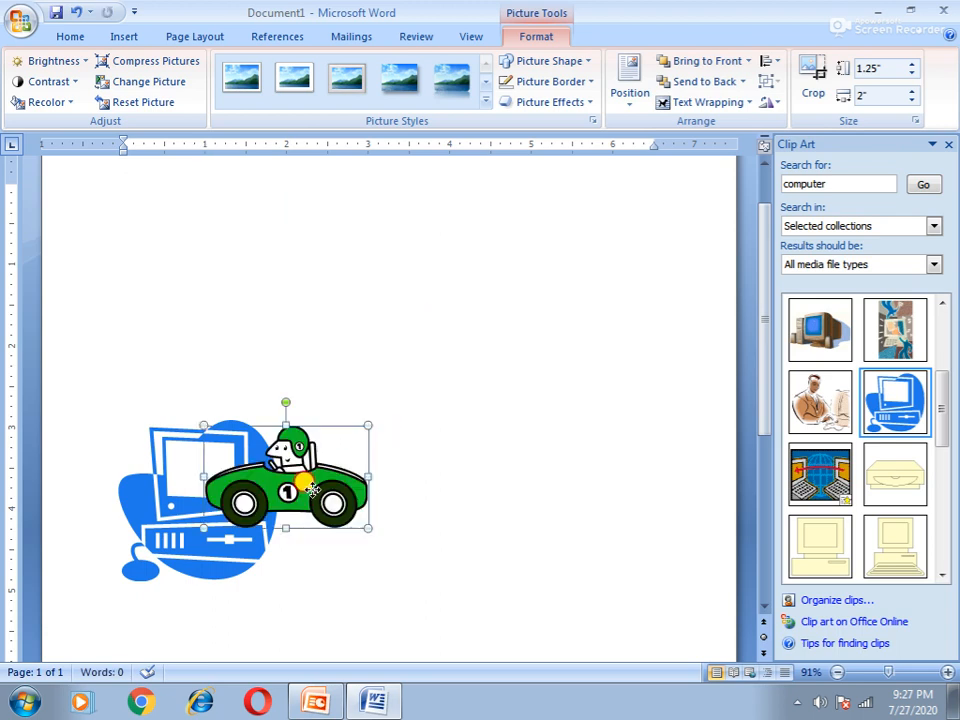
left_click_drag(375, 378, 397, 392)
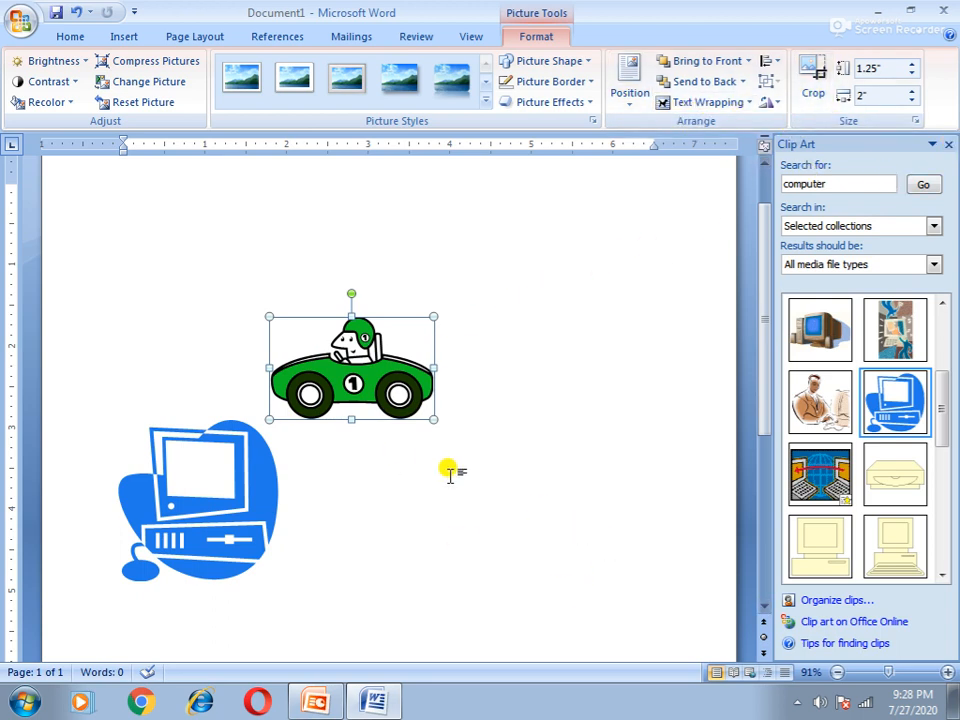
- Delete the car and computer clips from the document
left_click(225, 474)
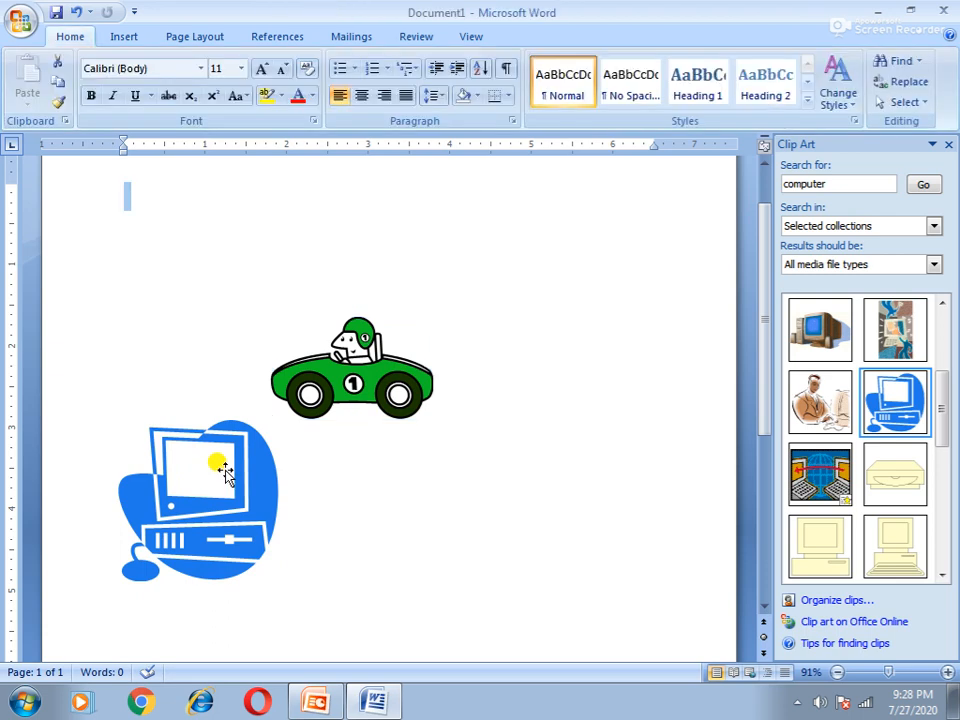
key("Delete")
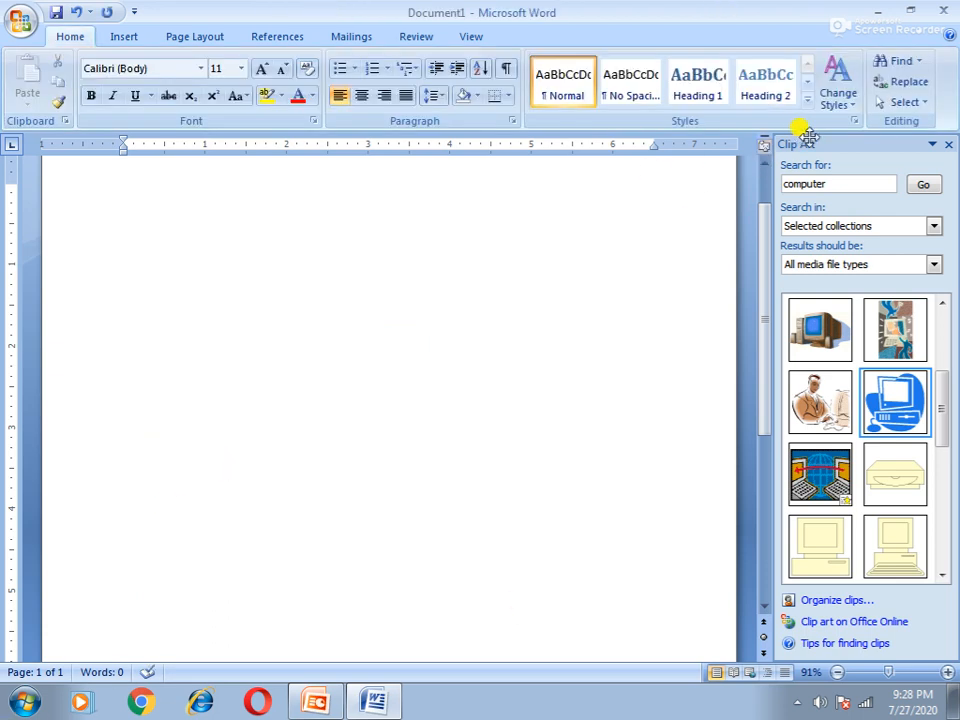
- Clear the clip art search term, list and browse all available clips, and close the Clip Art pane
double_click(841, 185)
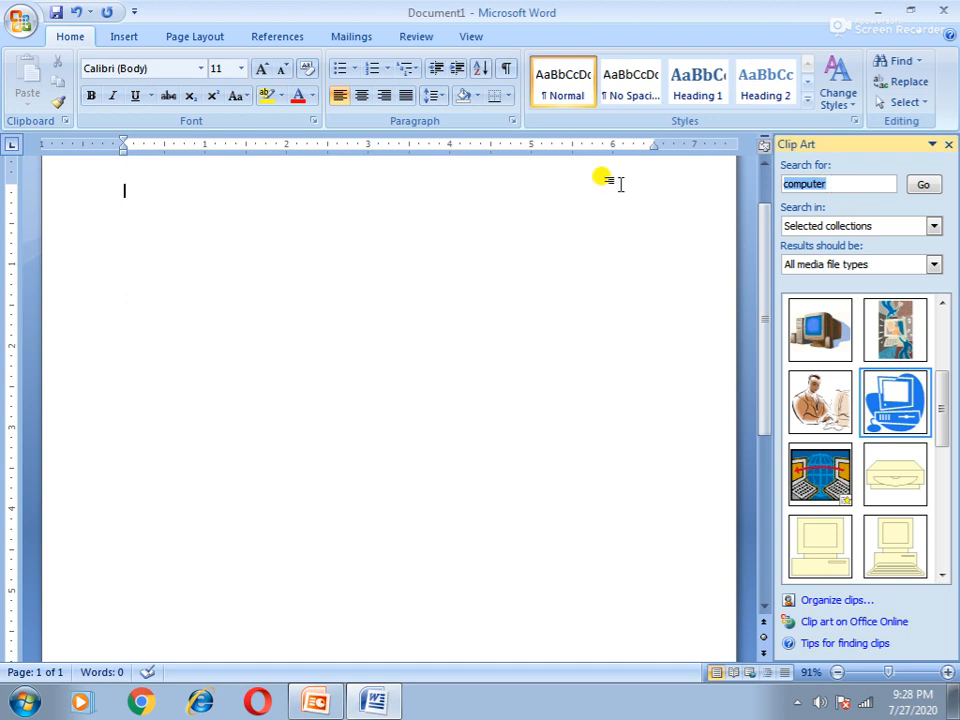
key("BackSpace")
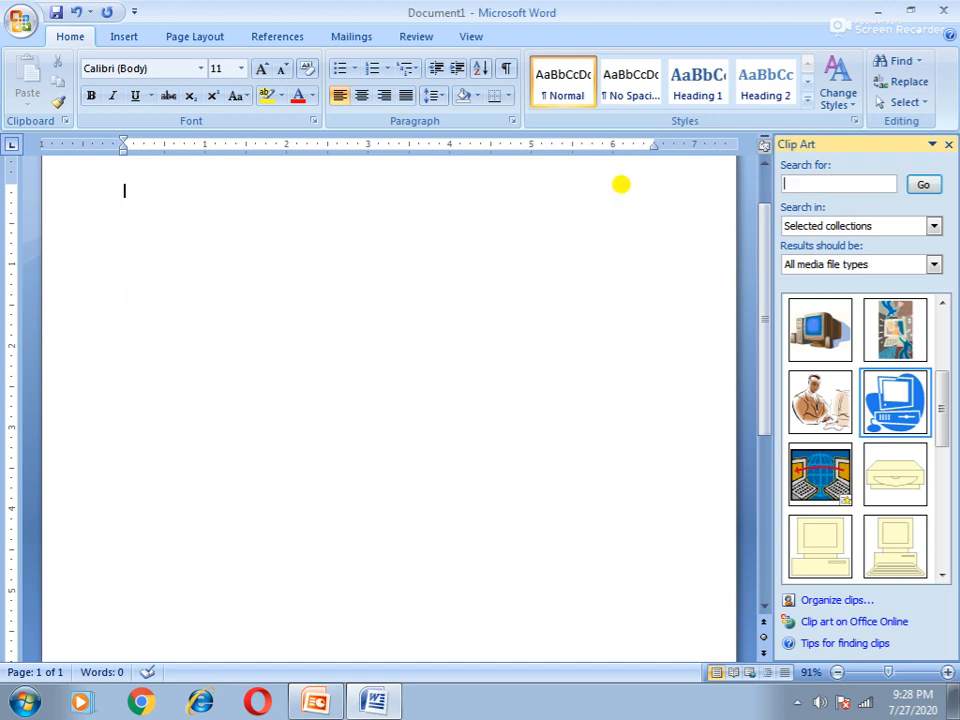
left_click(928, 187)
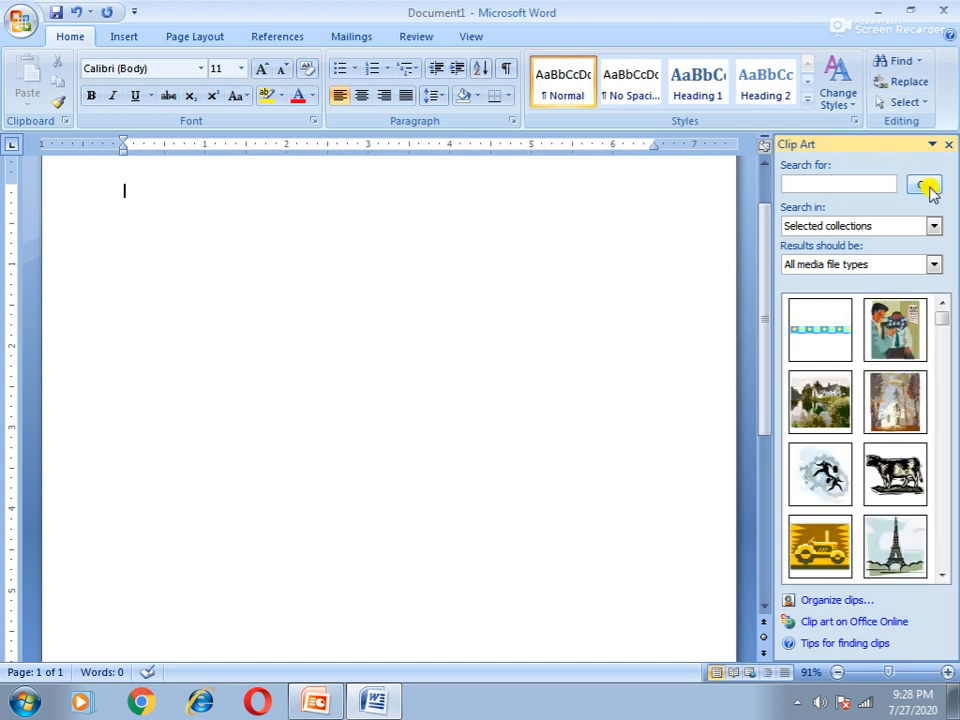
left_click_drag(943, 316, 906, 716)
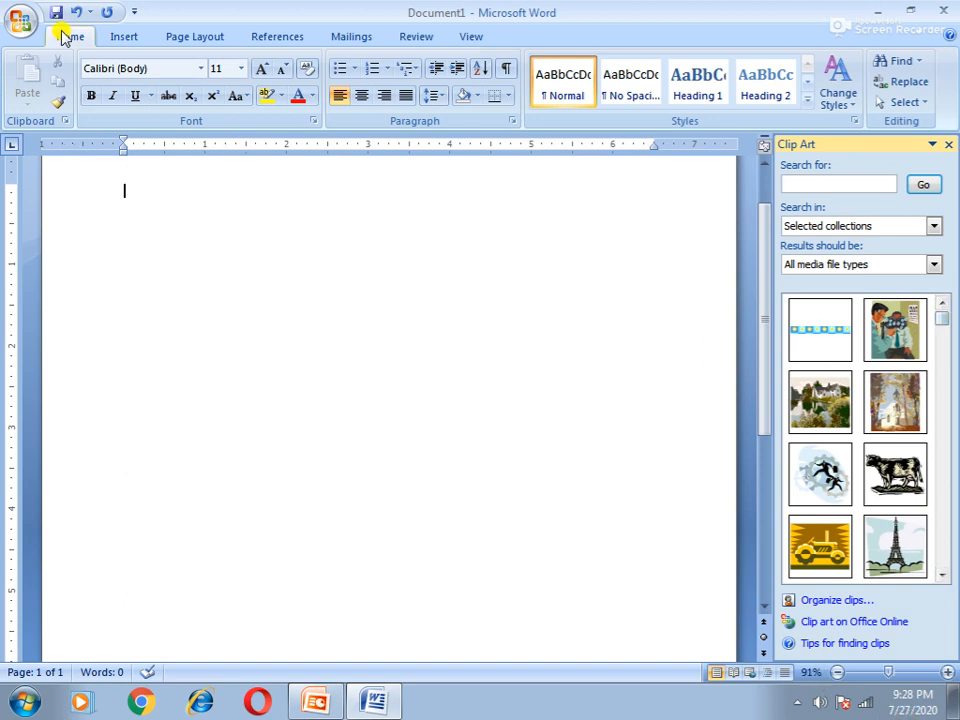
left_click(131, 38)
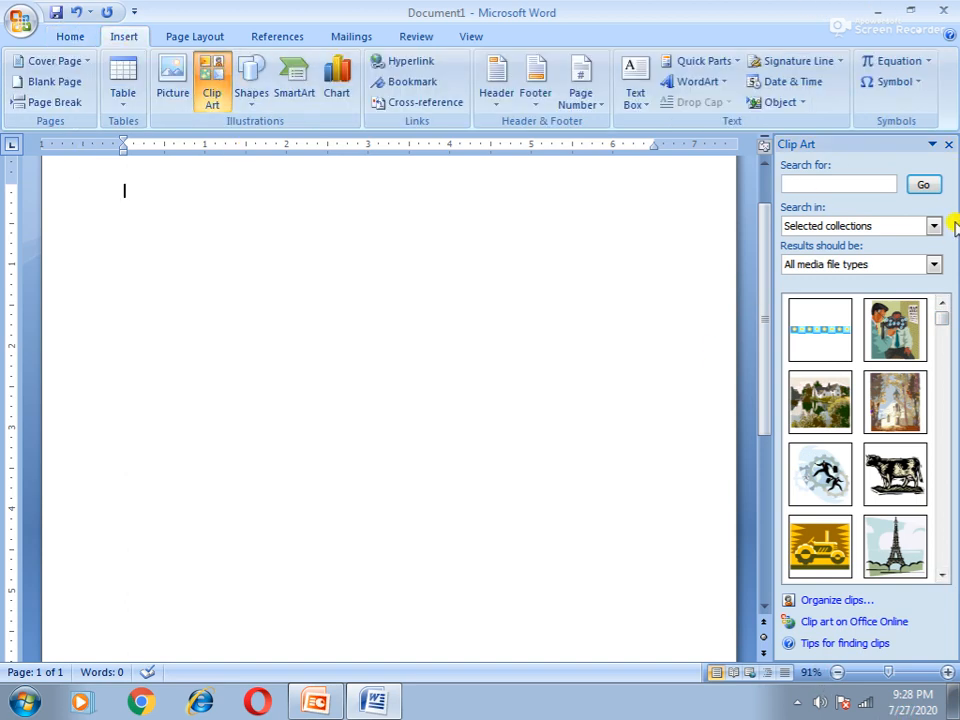
left_click(949, 143)
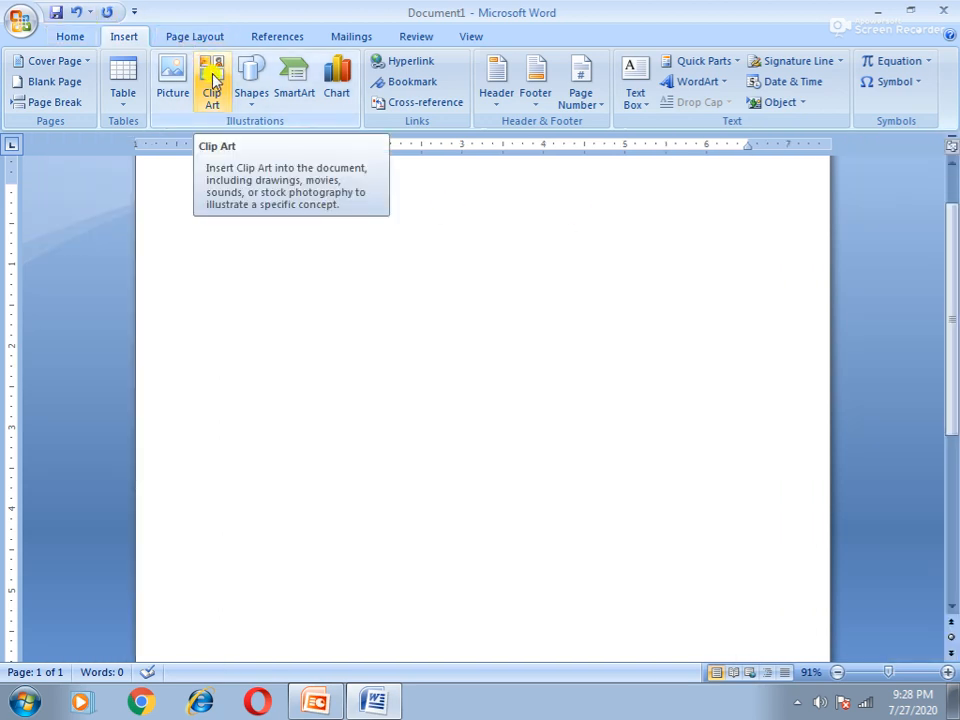
- Draw a rectangle shape about 2.39 inches wide and 1.66 inches high in the upper part of the page
left_click(256, 76)
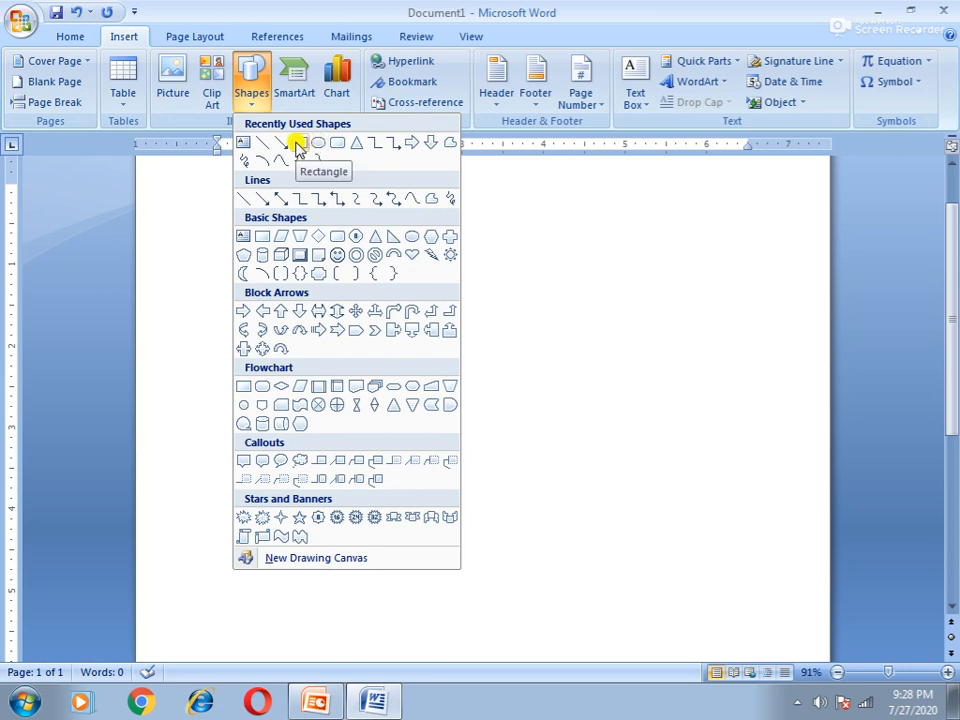
left_click(297, 146)
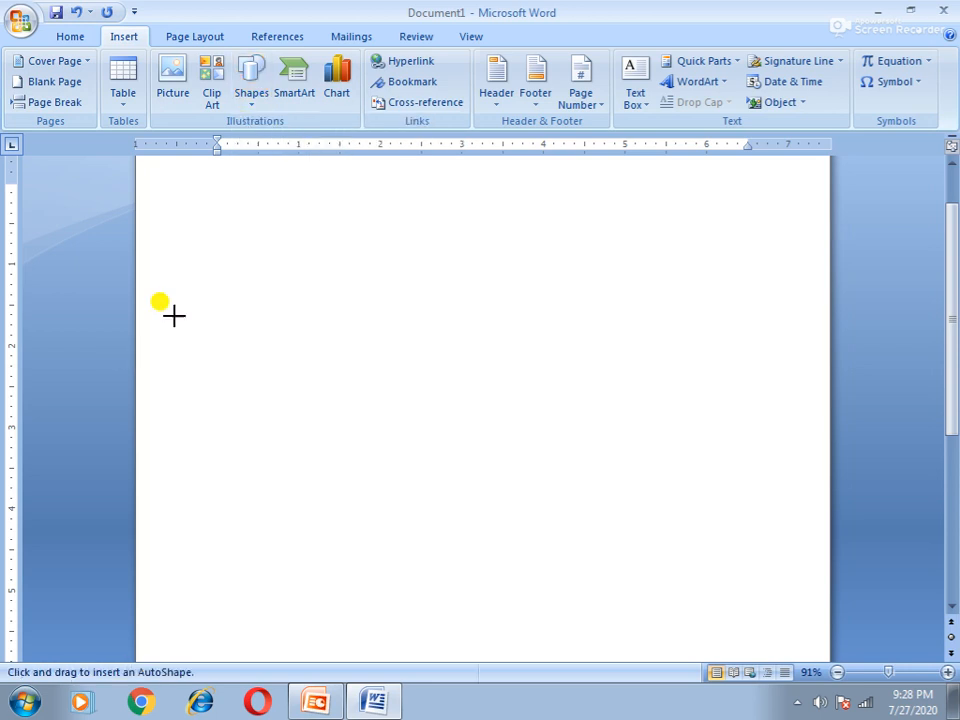
mouse_move(193, 274)
left_mouse_down()
mouse_move(231, 314)
mouse_move(341, 351)
mouse_move(383, 343)
mouse_move(375, 417)
mouse_move(388, 409)
left_mouse_up()
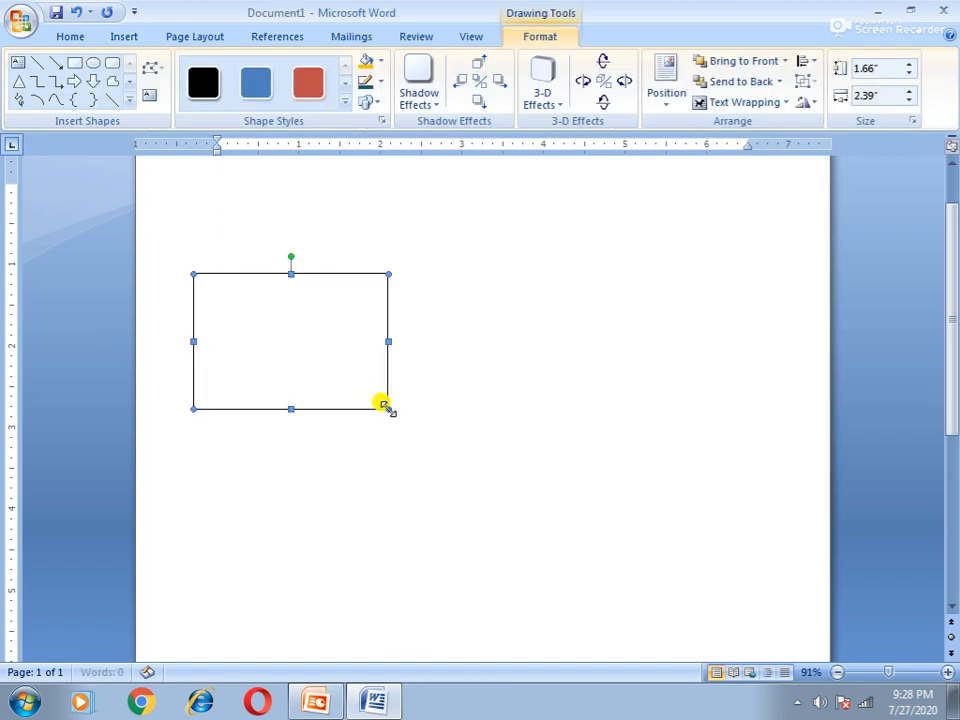
- Apply the grey diagonal gradient shape style to the rectangle and view the fill options without choosing one
left_click(345, 102)
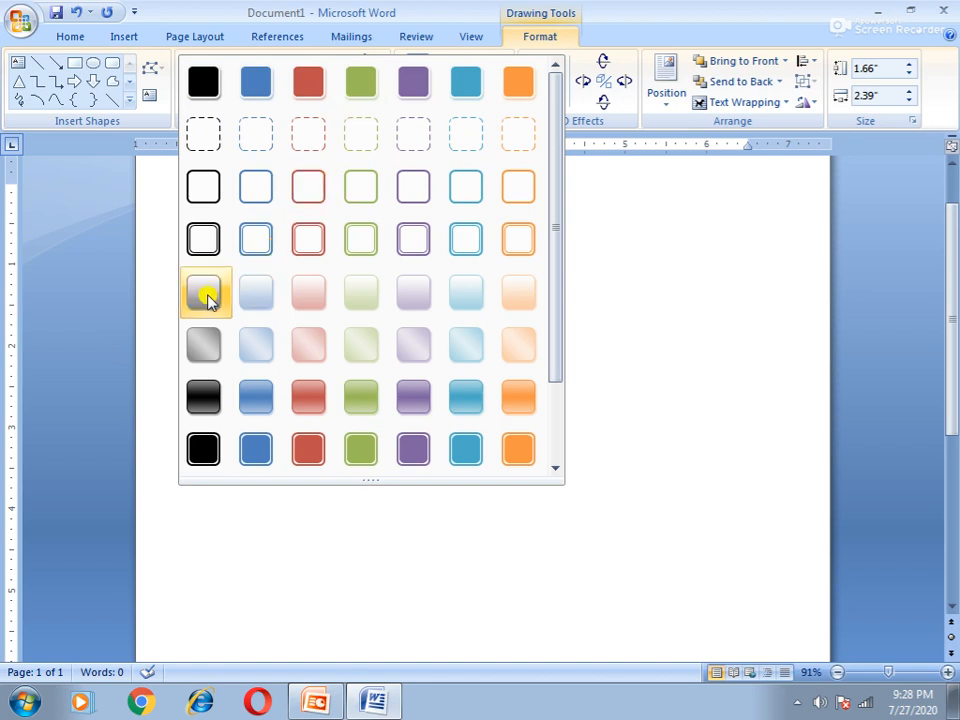
left_click(210, 343)
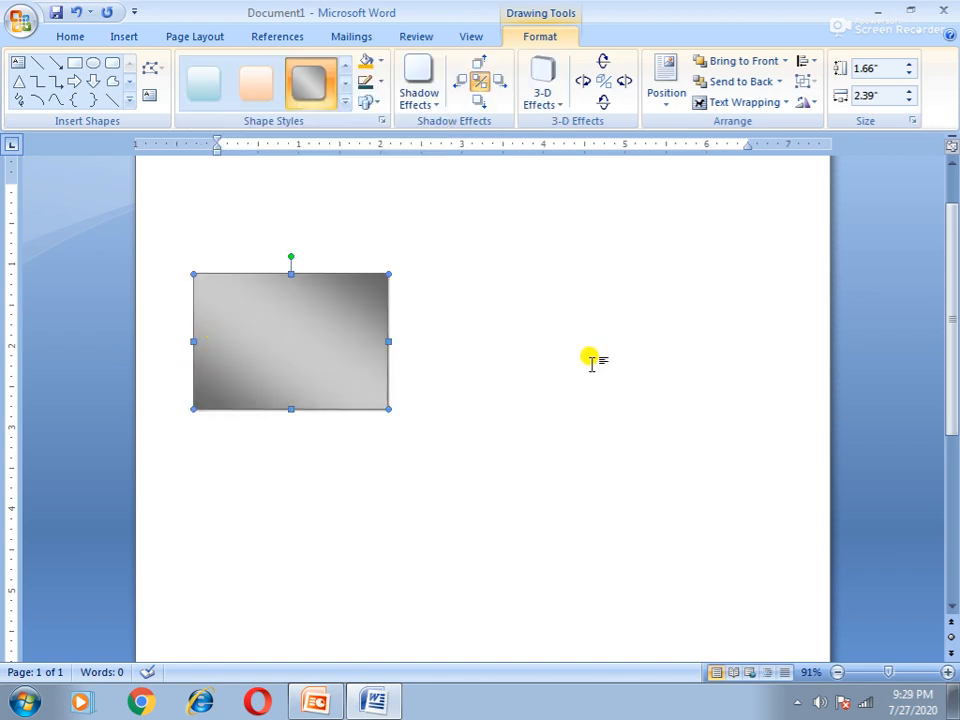
left_click(383, 61)
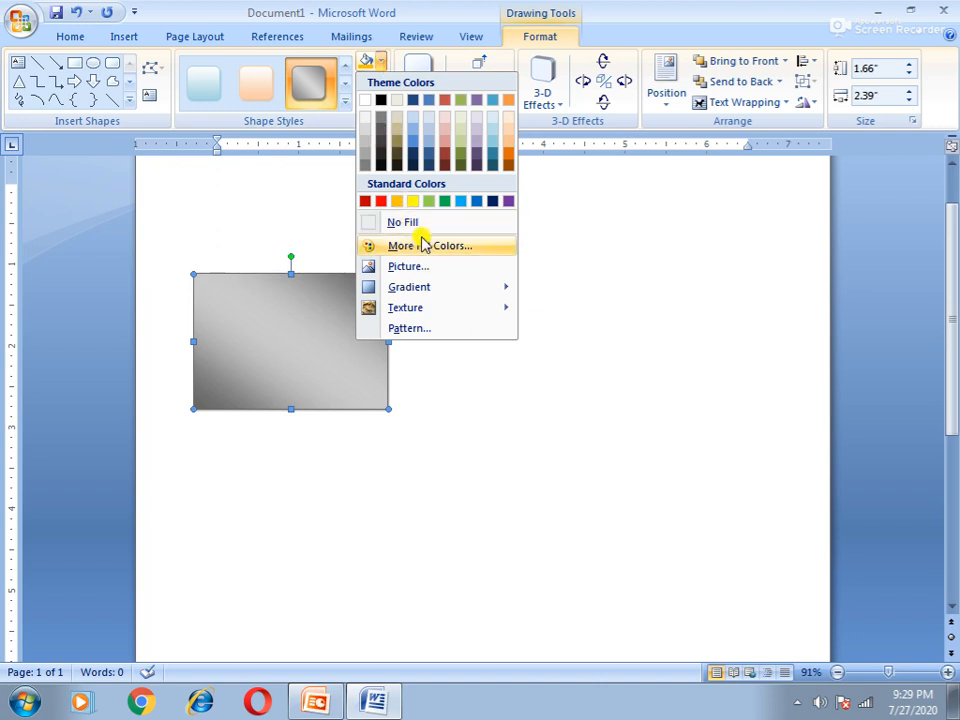
left_click(476, 386)
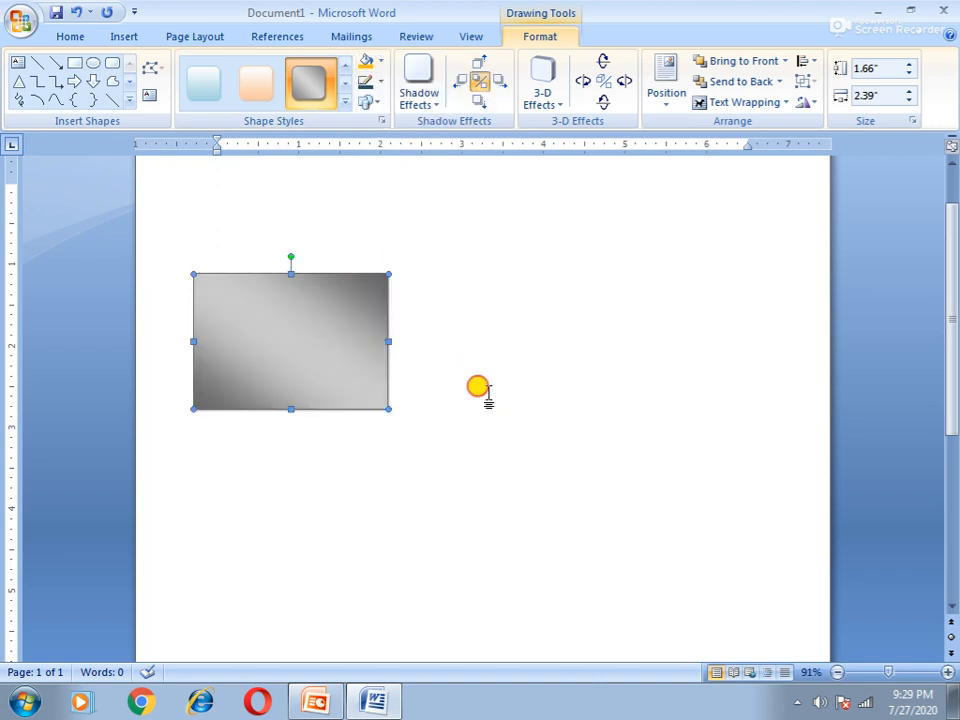
- Set the rectangle's outline weight to 6 pt and deselect the shape
left_click(381, 86)
mouse_move(415, 289)
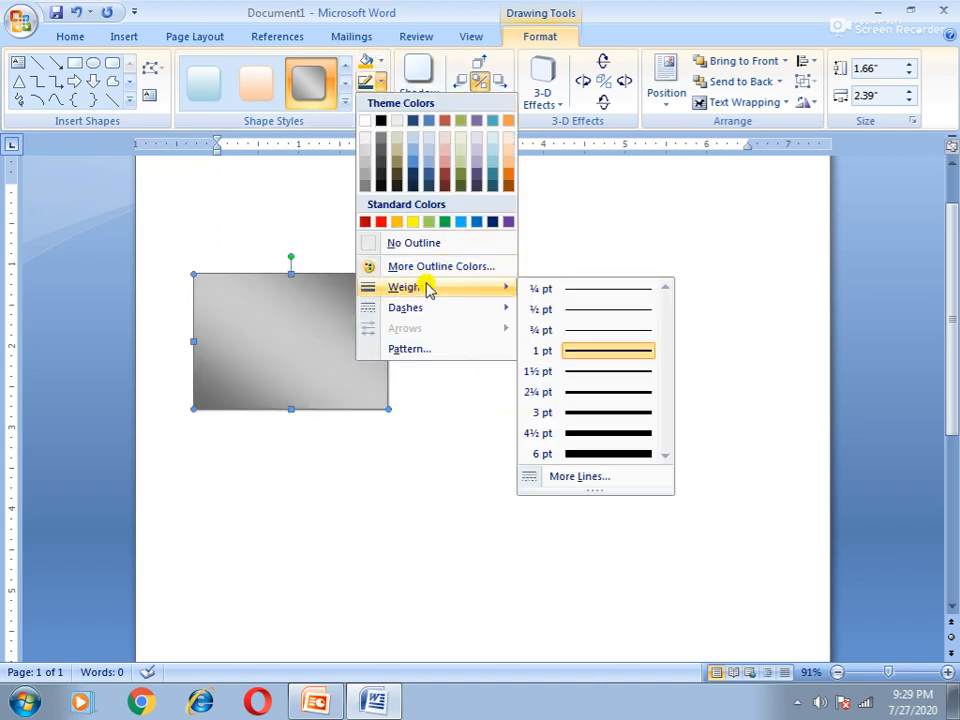
left_click(588, 455)
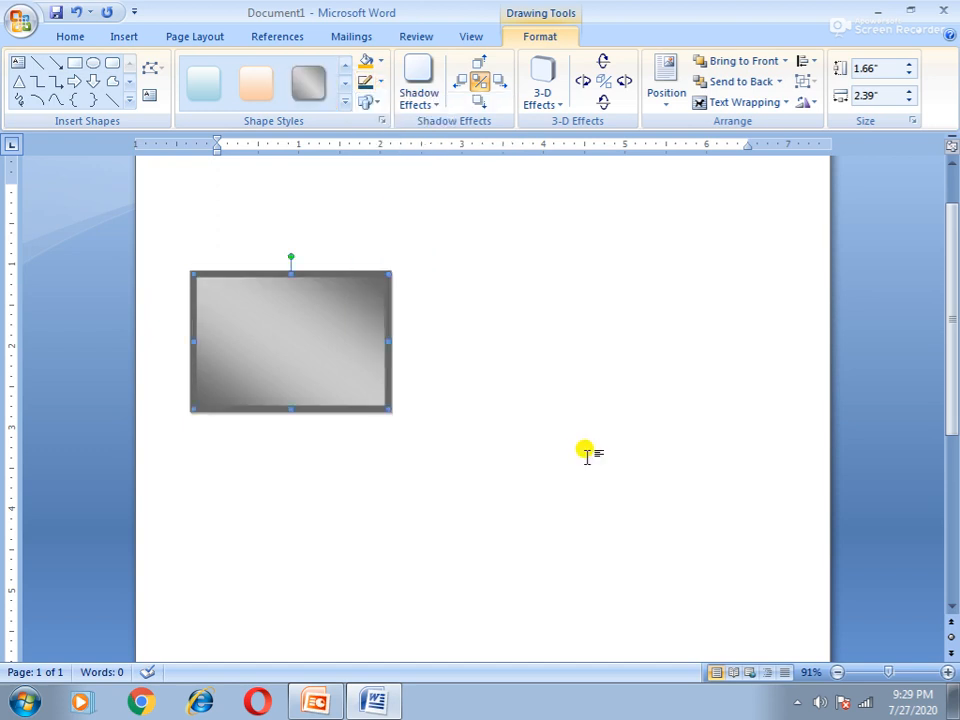
left_click(470, 322)
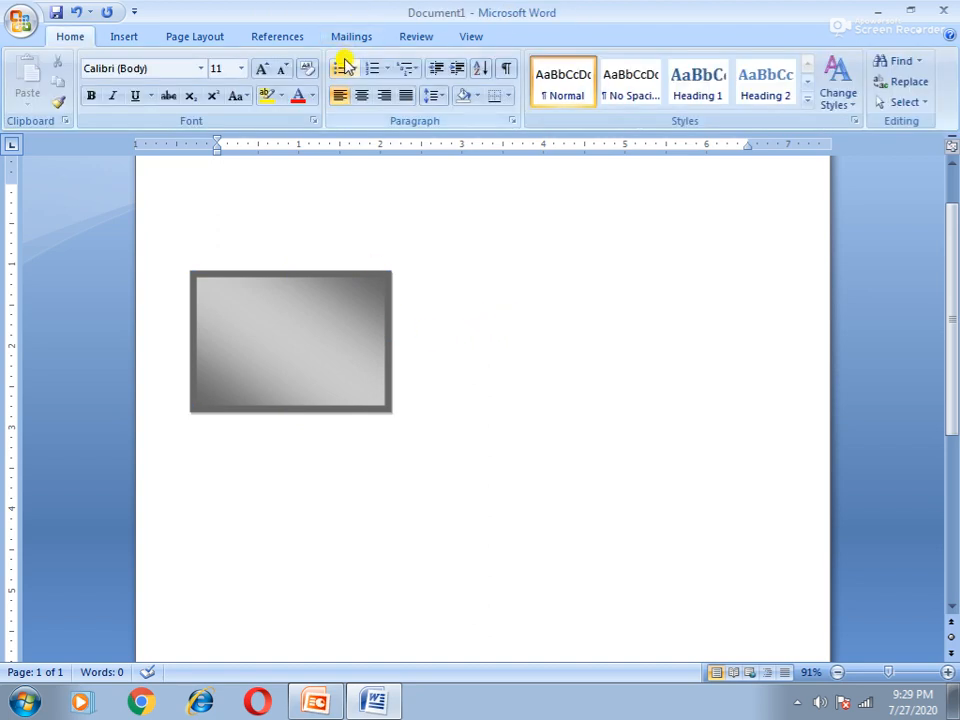
- Draw a small rectangle about 0.41 inches wide and 0.32 inches high centred just below the large rectangle
left_click(123, 36)
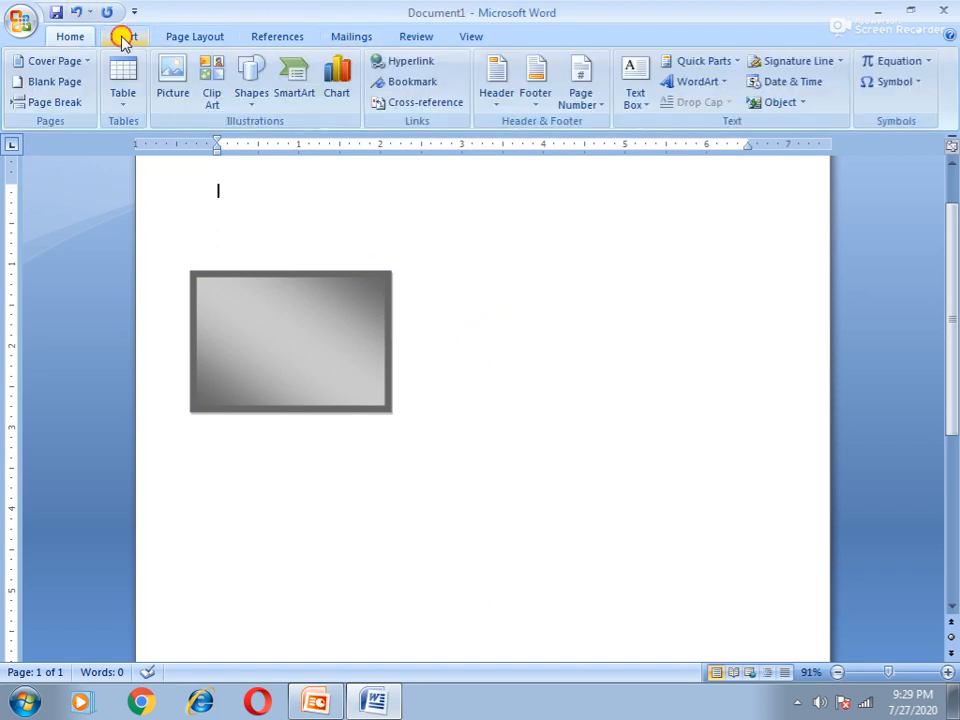
left_click(258, 88)
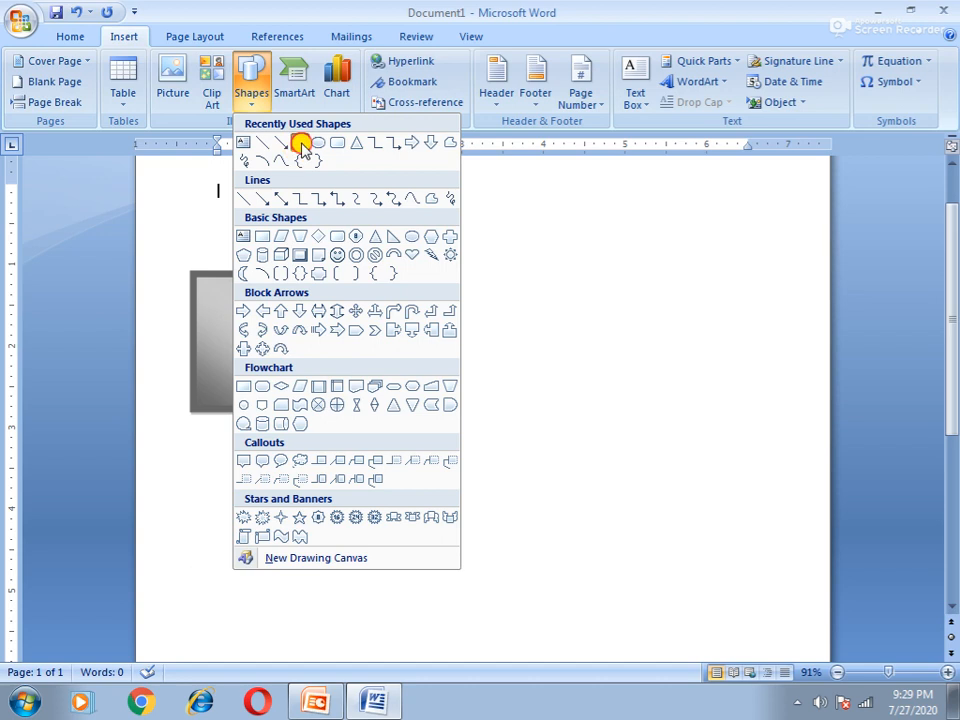
left_click(304, 154)
left_click_drag(275, 412, 312, 441)
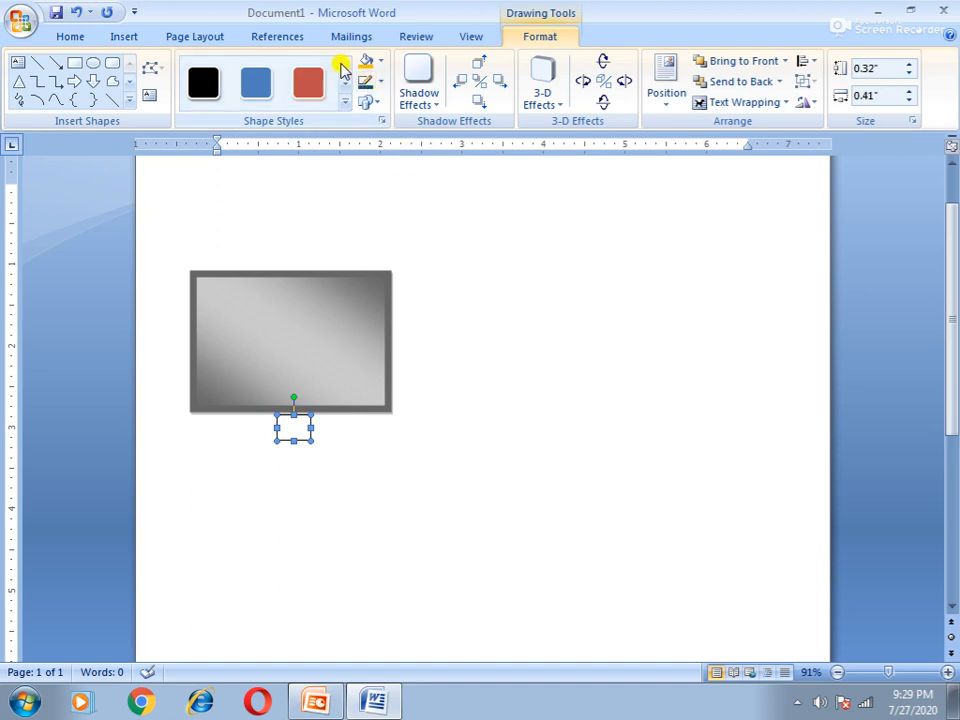
left_click(93, 68)
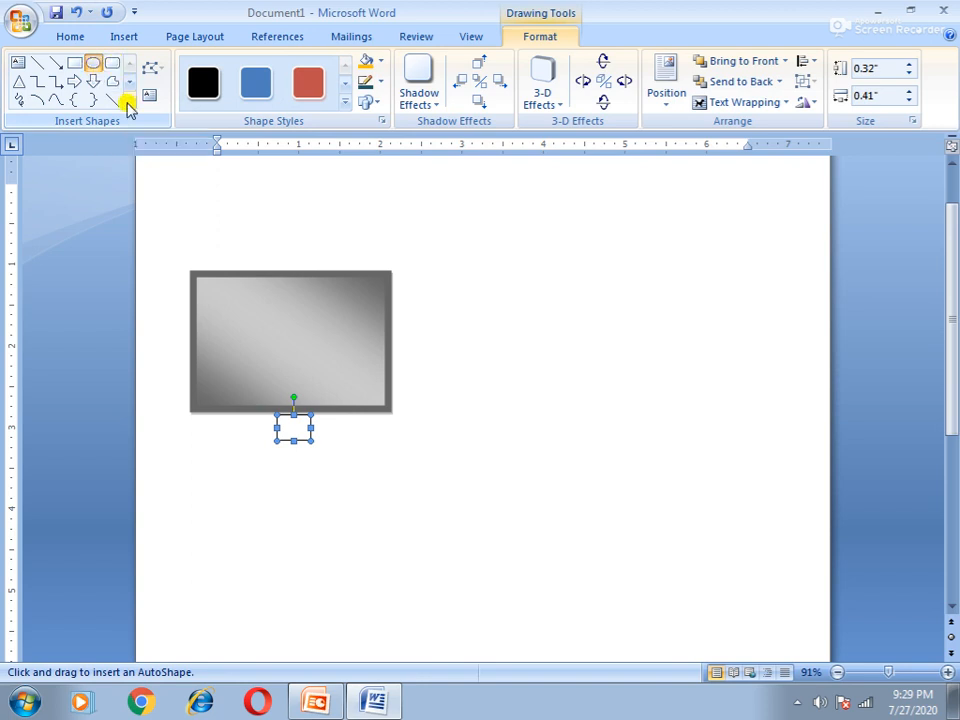
left_click(128, 100)
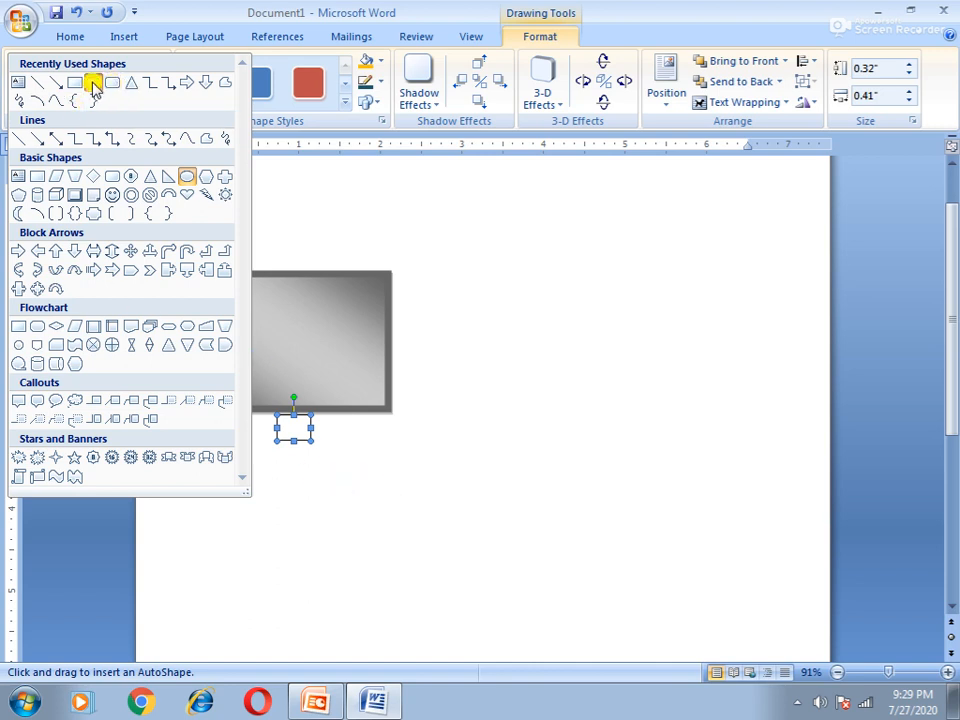
left_click(93, 84)
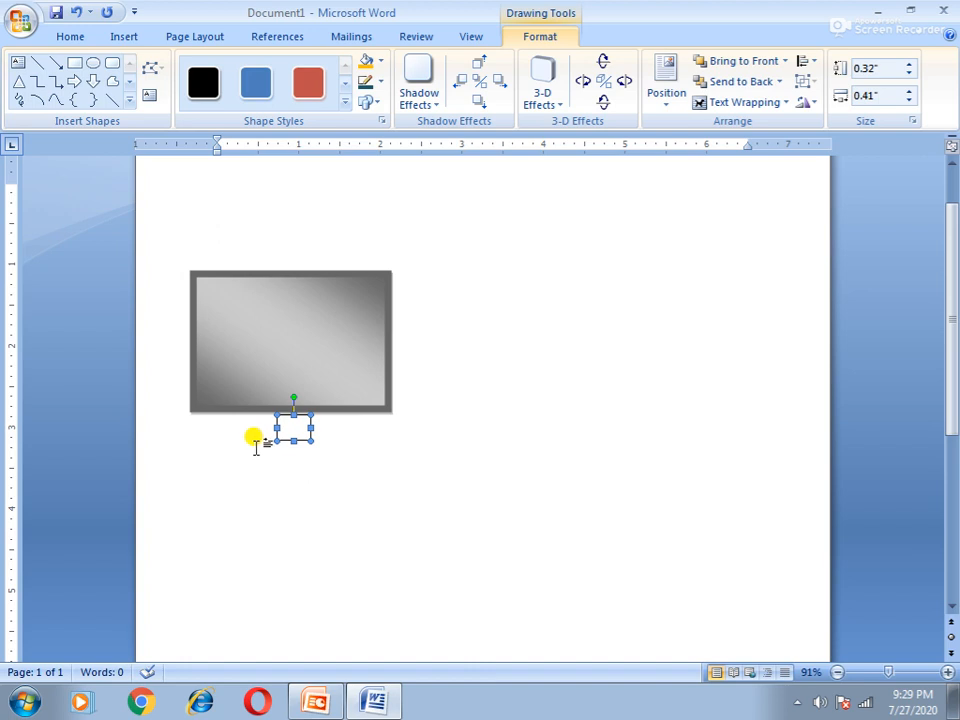
left_click(246, 443)
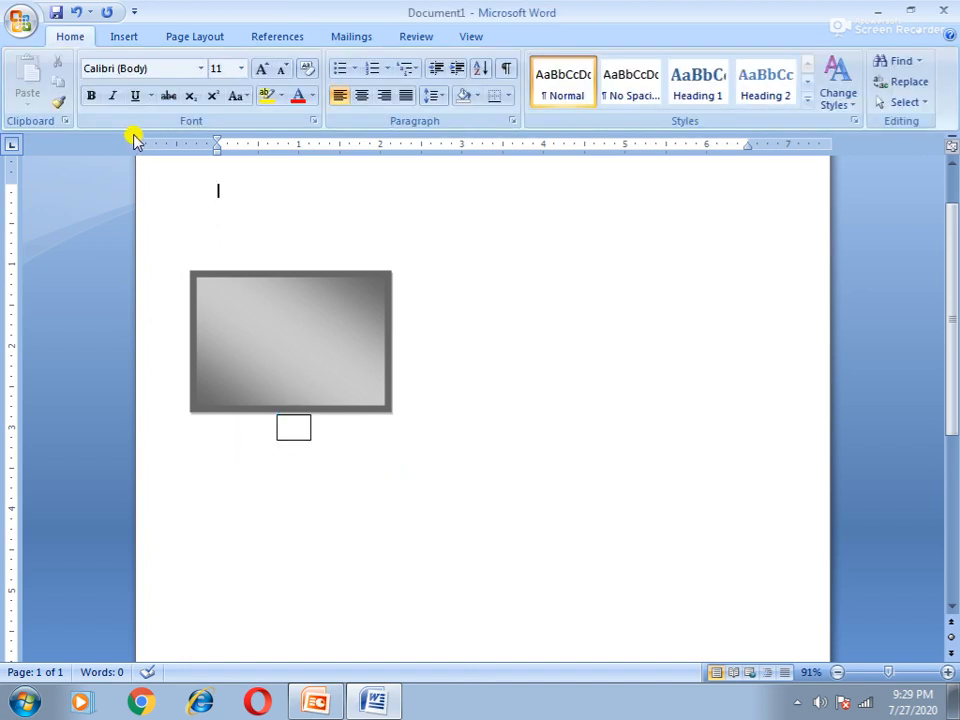
- Draw a flat oval about 1.58 inches wide and 0.3 inches high just below the small rectangle
left_click(132, 38)
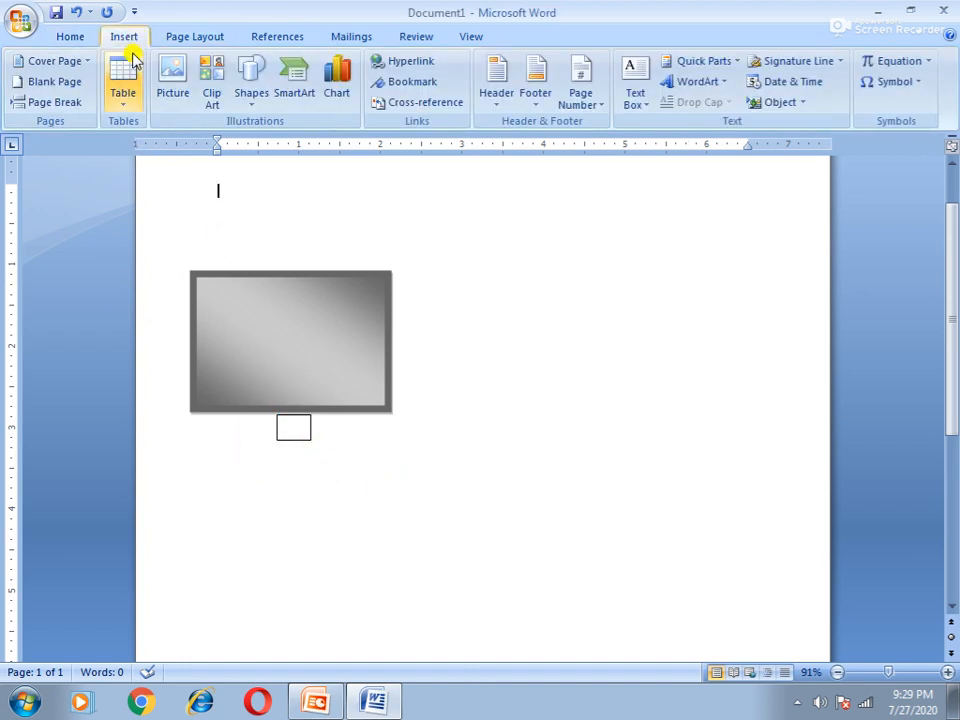
left_click(262, 85)
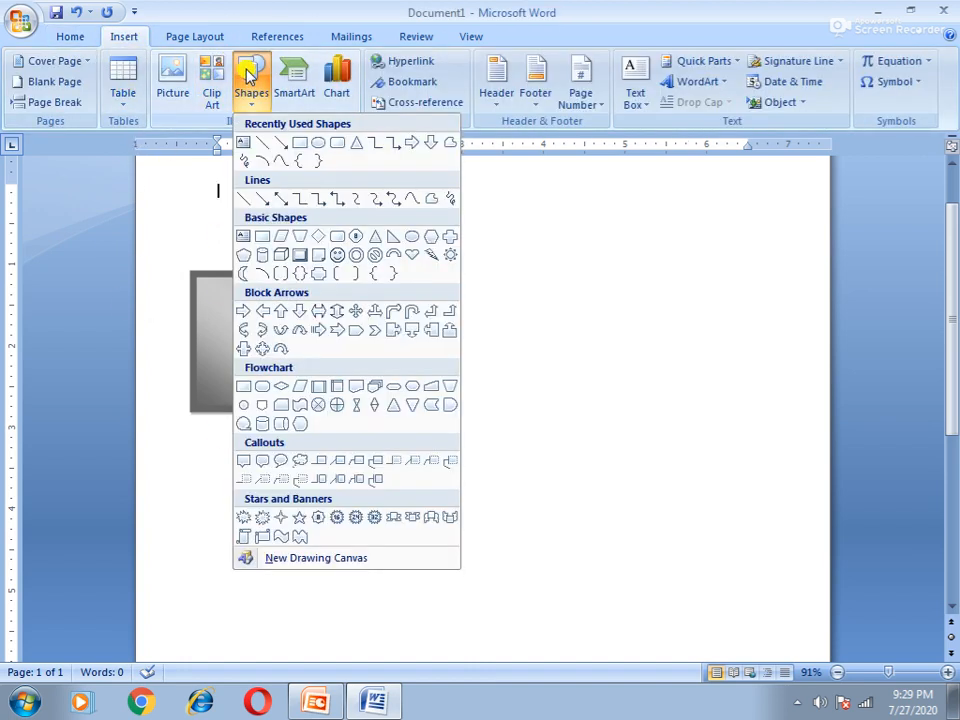
left_click(316, 148)
mouse_move(236, 450)
left_mouse_down()
mouse_move(377, 478)
mouse_move(340, 467)
mouse_move(367, 476)
left_mouse_up()
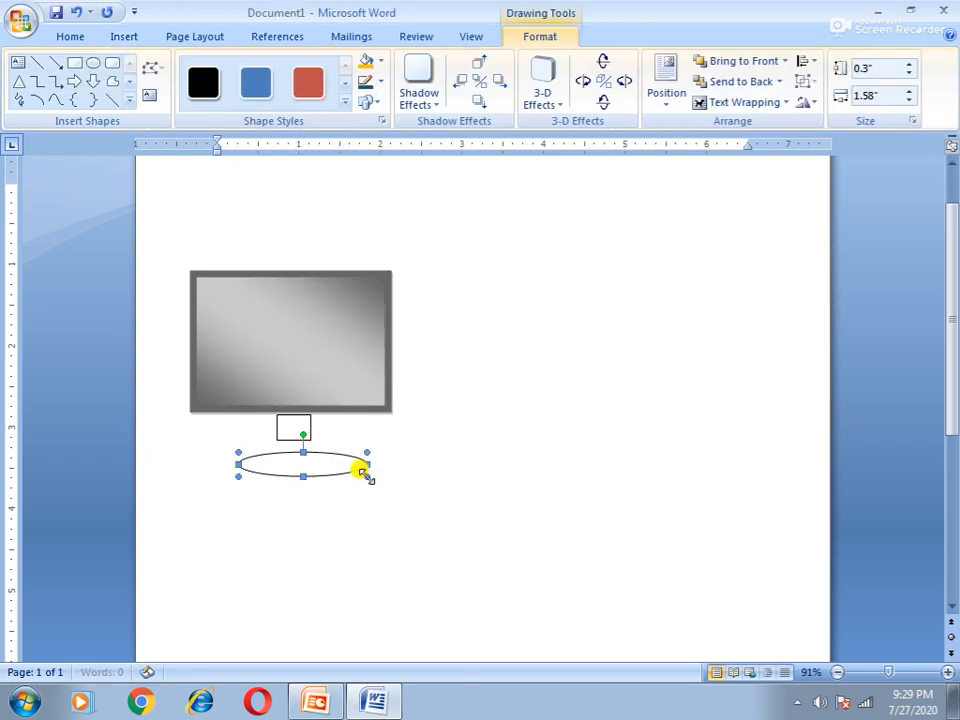
- Nudge the oval left and up until it is centred under the small rectangle and touches its lower edge
key("ctrl+Left")
key("ctrl+Left")
key("ctrl+Left")
key("ctrl+Left")
key("ctrl+Left")
key("ctrl+Left")
key("ctrl+Left")
key("ctrl+Left")
key("ctrl+Left")
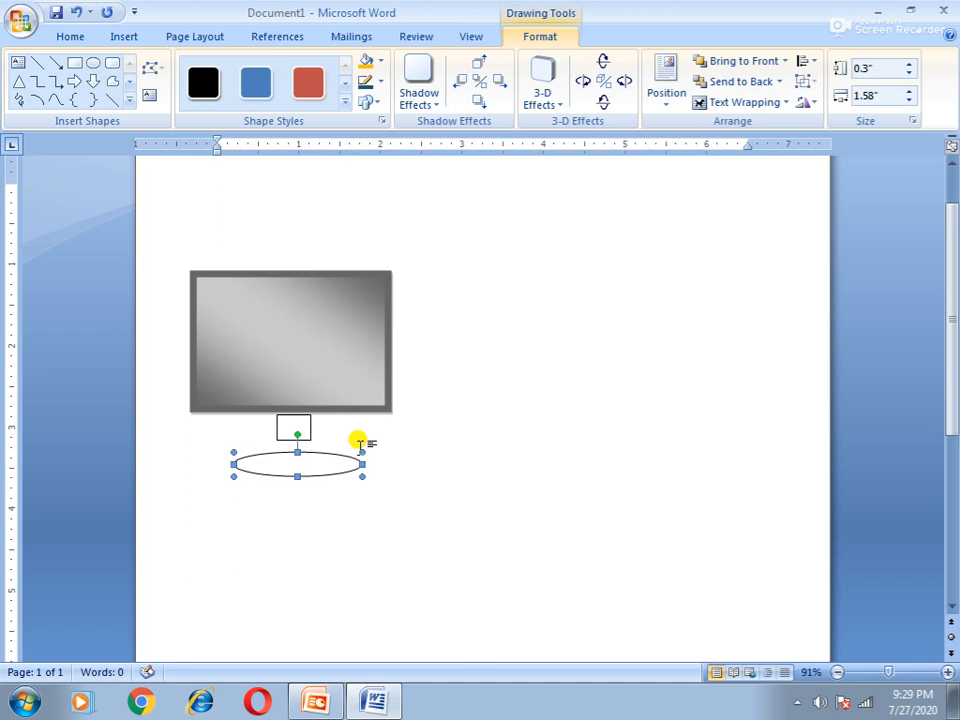
key("ctrl+Up")
key("ctrl+Up")
key("ctrl+Up")
key("ctrl+Up")
key("ctrl+Up")
key("ctrl+Up")
key("ctrl+Up")
key("ctrl+Up")
key("ctrl+Up")
key("ctrl+Up")
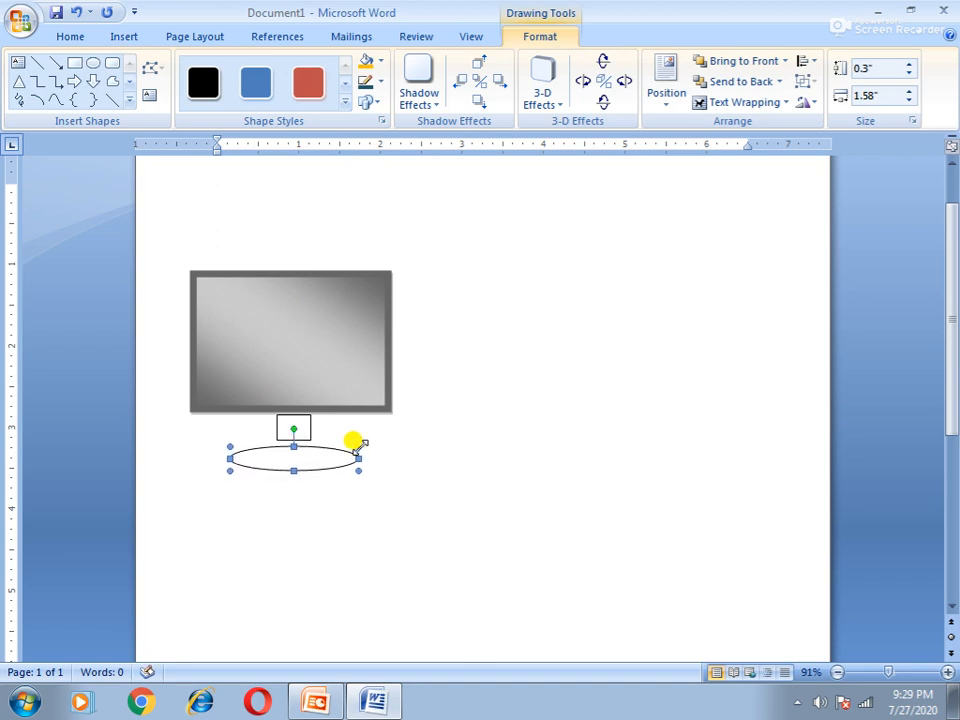
key("ctrl+Up")
key("ctrl+Up")
key("ctrl+Up")
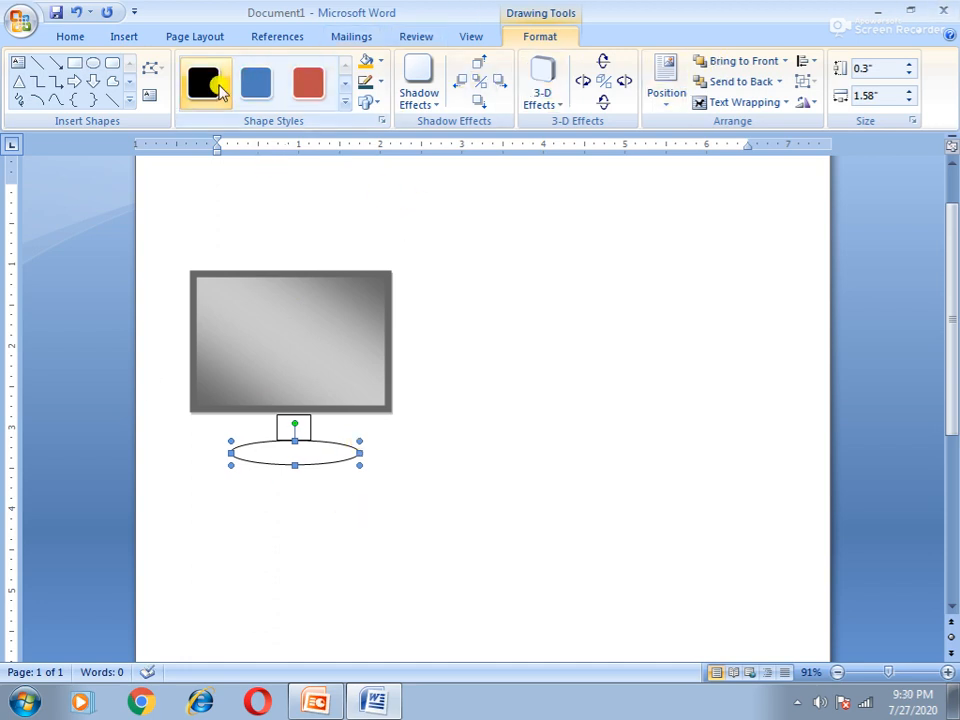
- Apply the solid black shape style to the oval and fill the small rectangle above it with the black theme colour
left_click(214, 84)
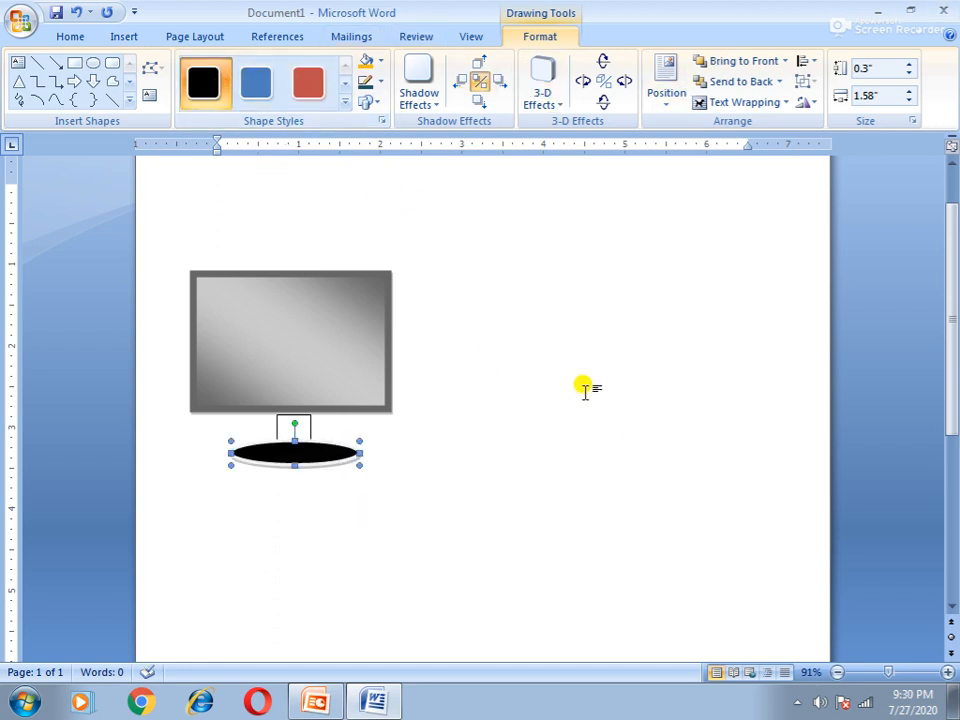
left_click(588, 389)
left_click(301, 428)
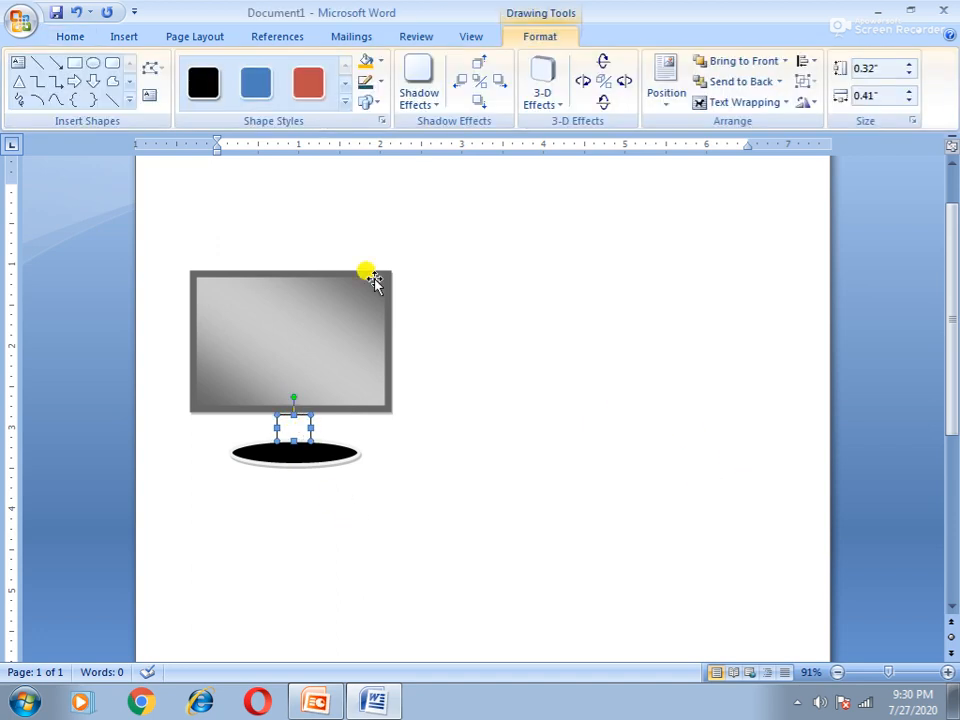
left_click(379, 61)
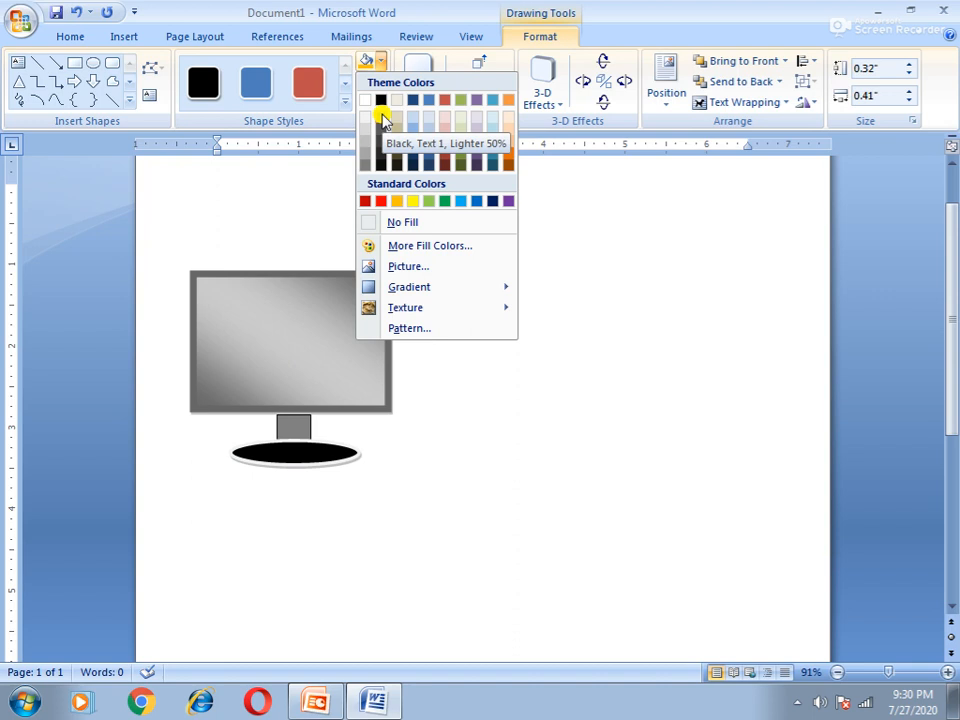
left_click(380, 101)
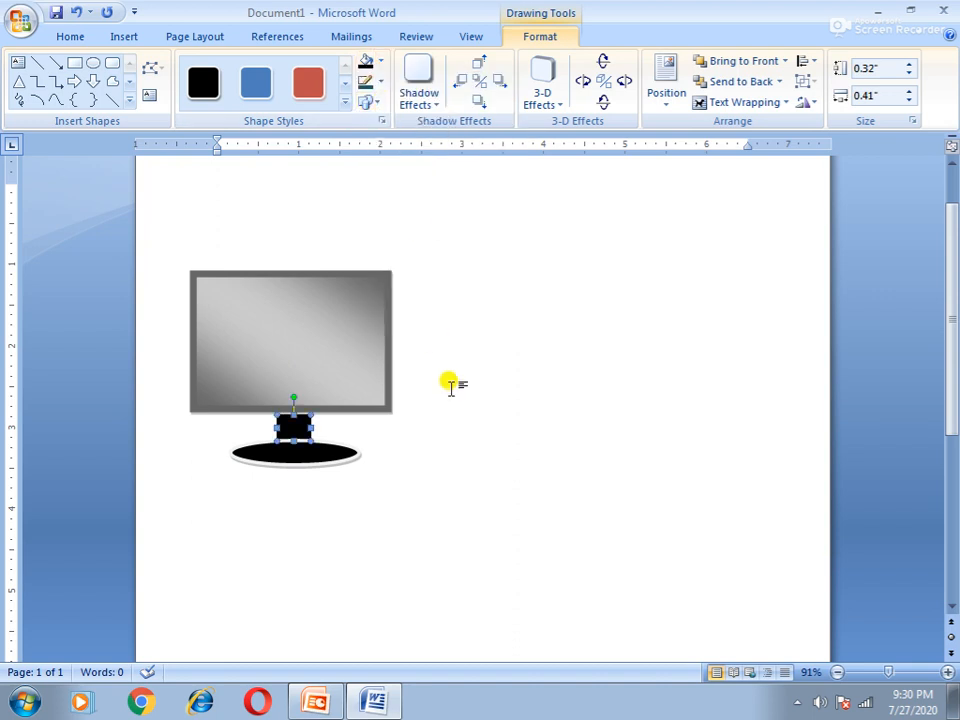
left_click(456, 378)
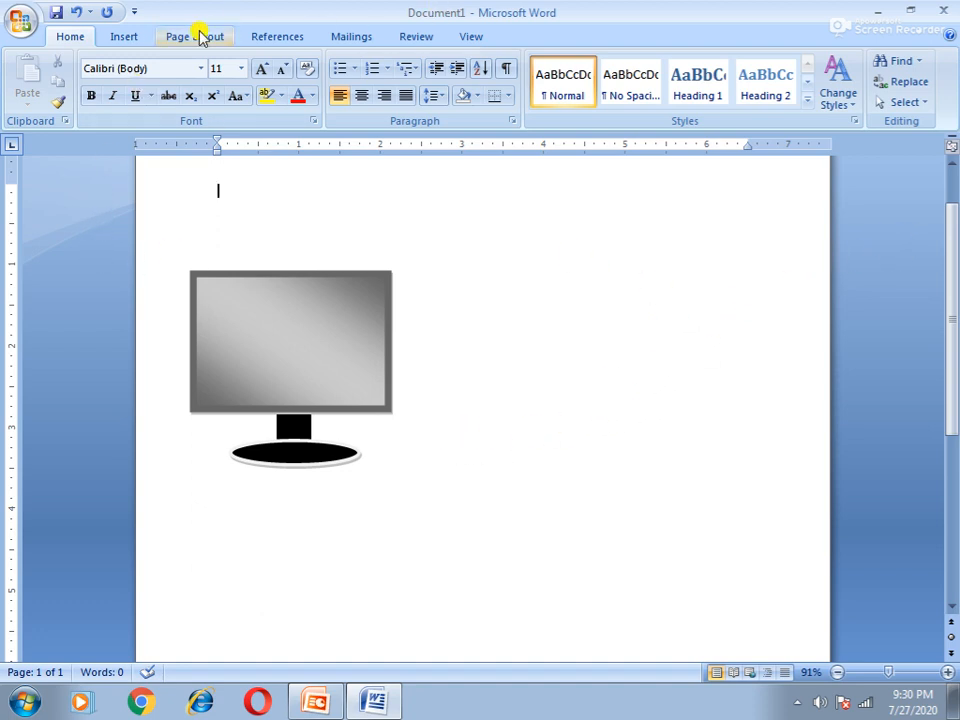
- Draw a rectangle about 1.3 by 3.49 inches high to the right of the monitor and one about 1.03 by 0.22 inches inside its upper end
left_click(126, 37)
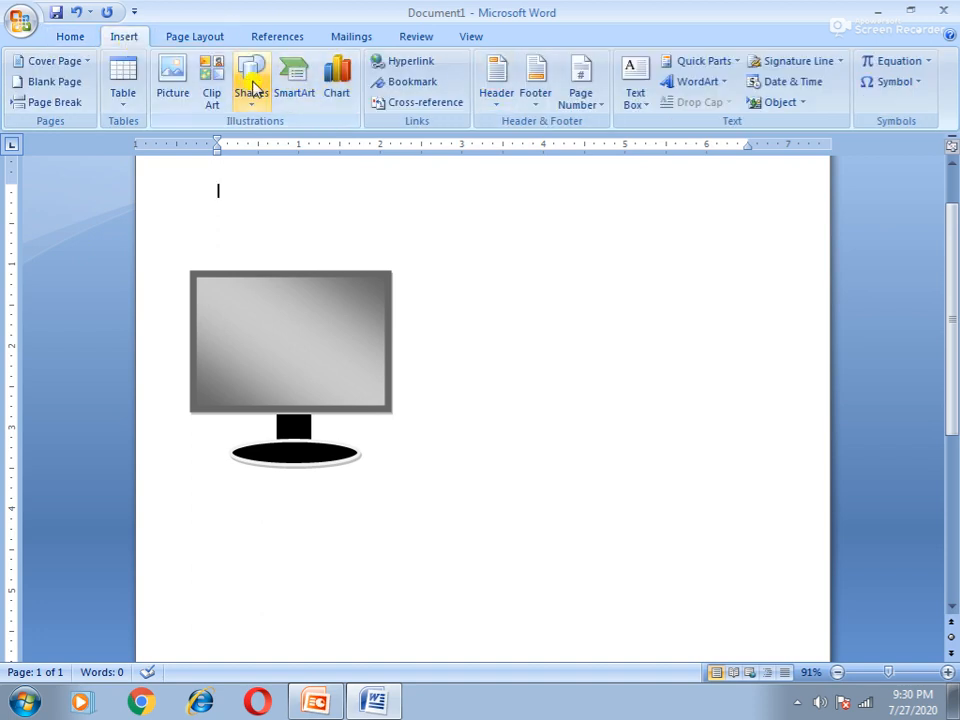
left_click(252, 88)
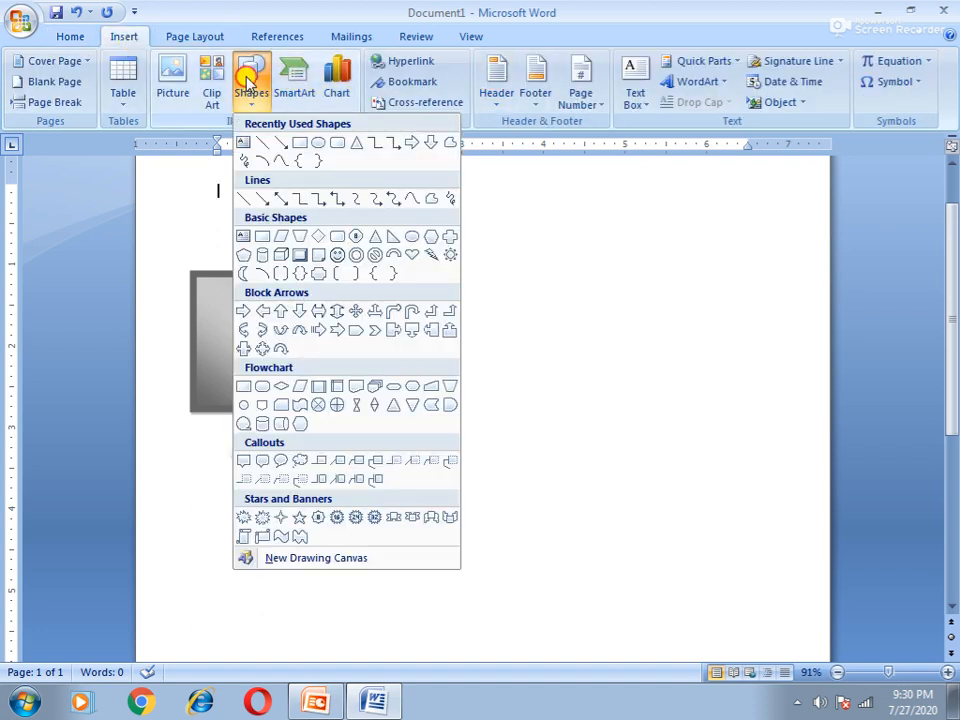
left_click(299, 148)
mouse_move(443, 261)
left_mouse_down()
mouse_move(516, 444)
mouse_move(572, 547)
mouse_move(549, 546)
left_mouse_up()
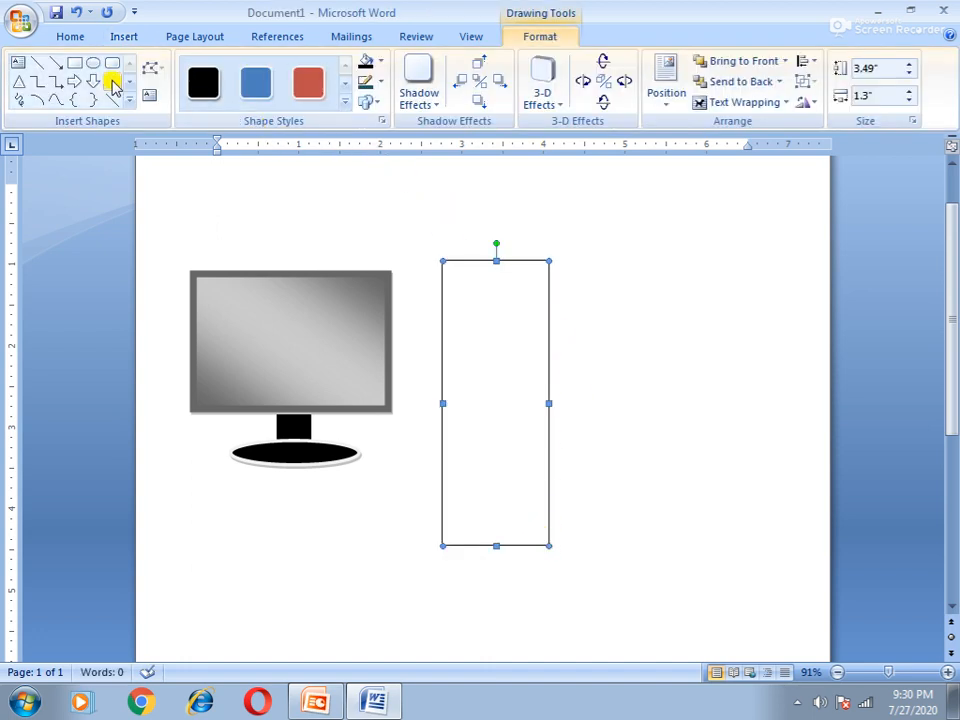
left_click(74, 64)
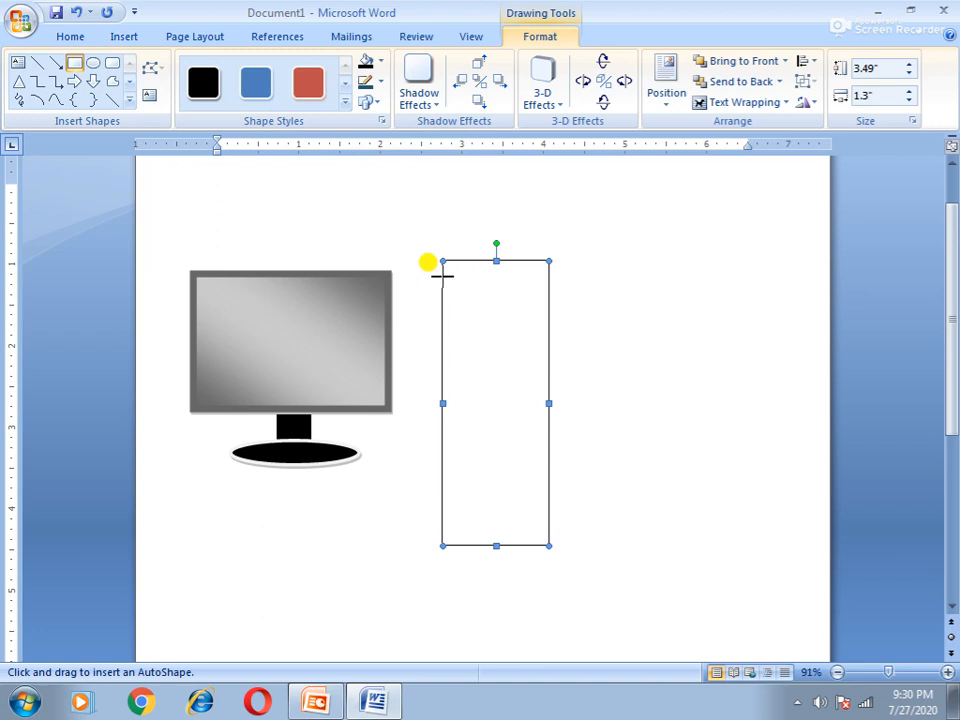
left_click_drag(455, 273, 540, 291)
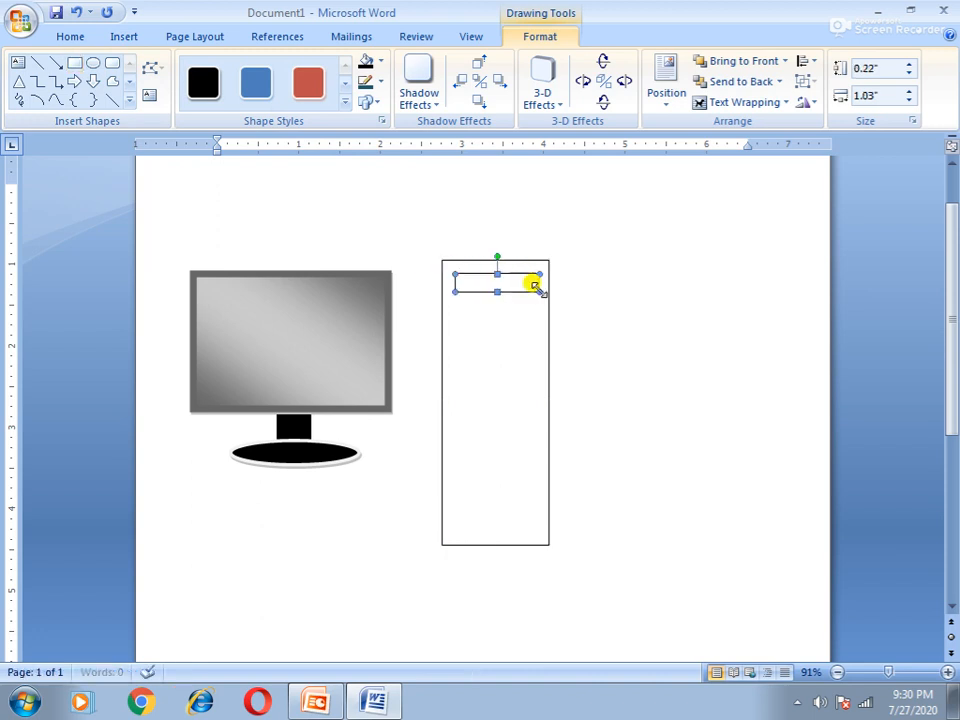